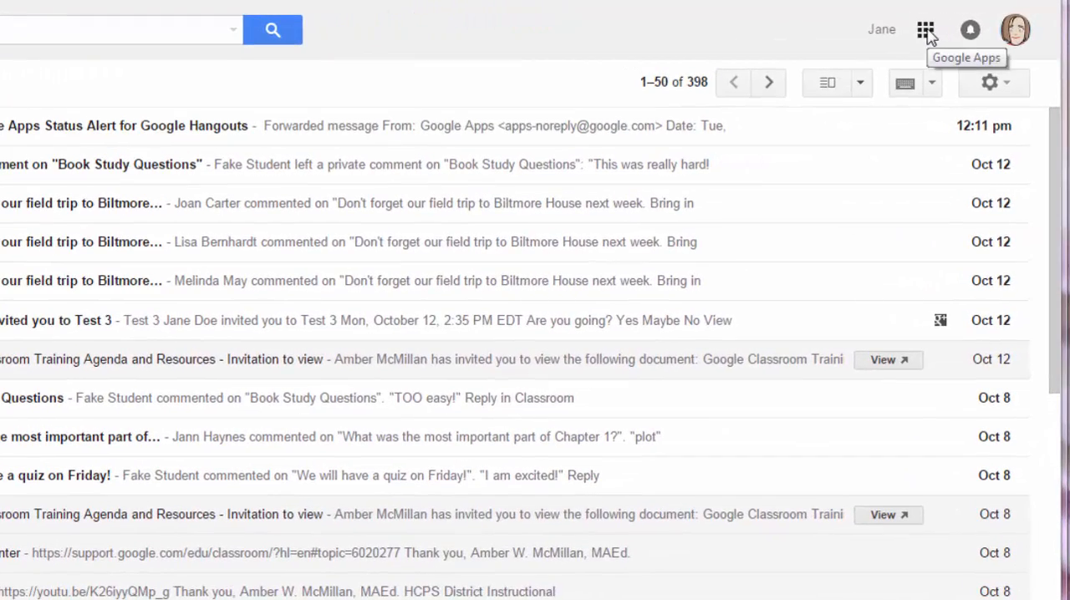
Switch from the mail inbox to Google Classroom through the full list of Google apps.
click(927, 32)
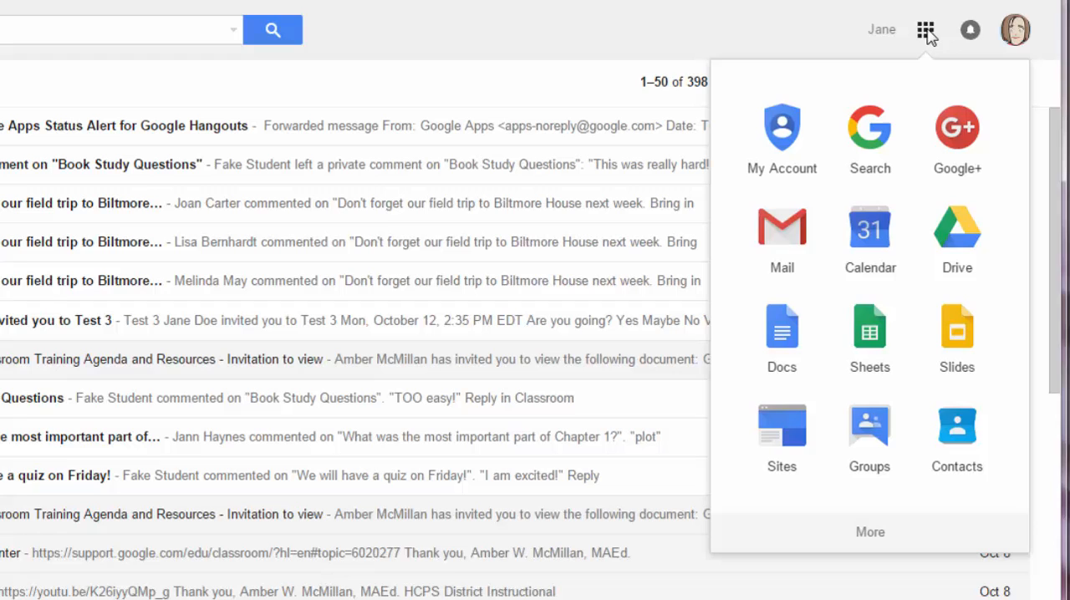
click(877, 540)
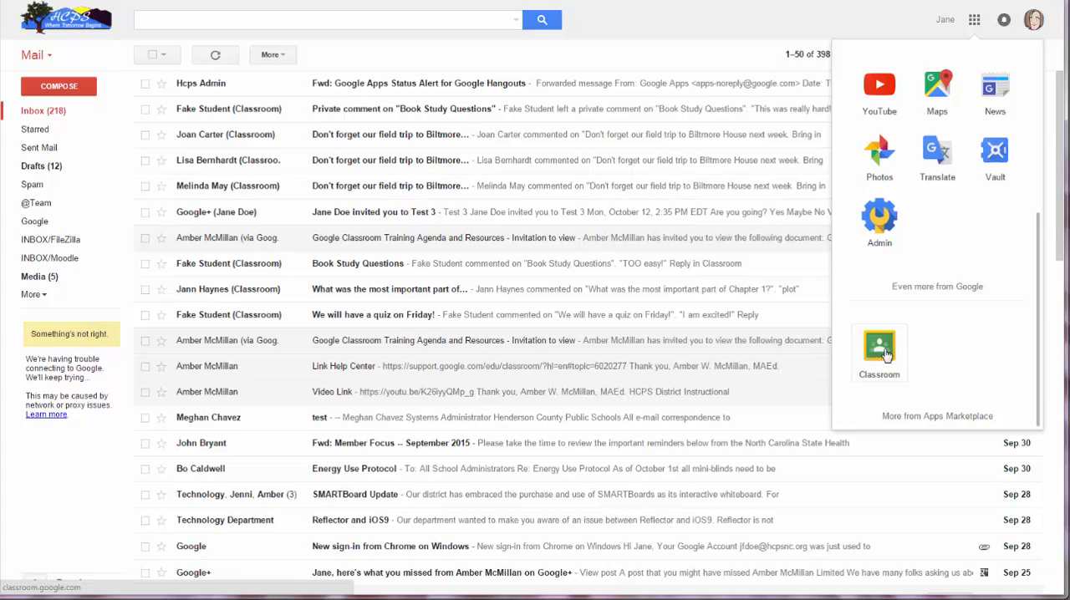
click(887, 356)
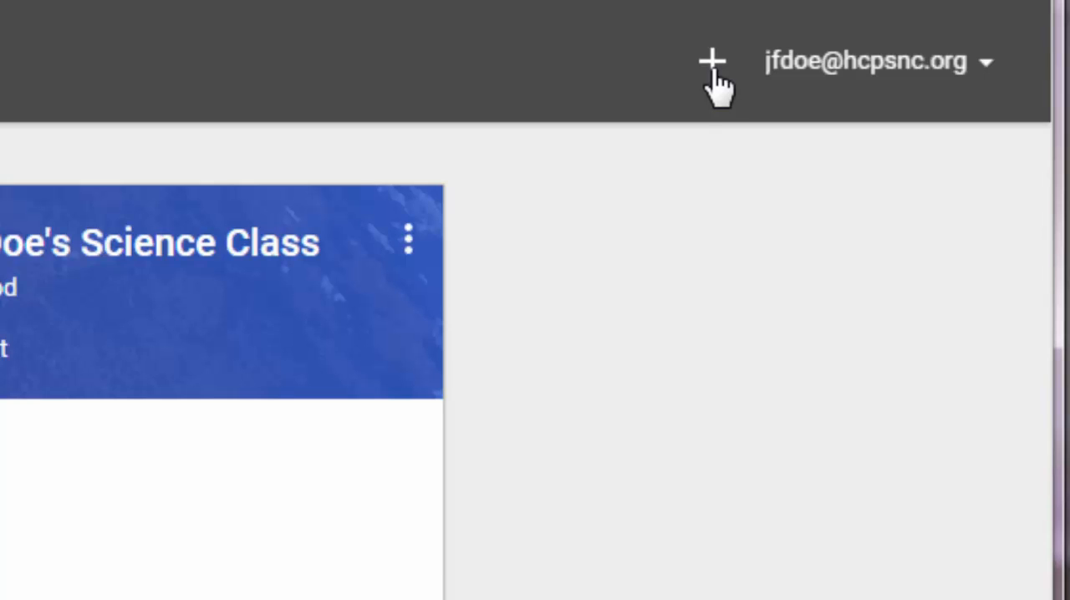
Create a class named "Sample Class for 10/13" with the section "Second Period".
click(712, 65)
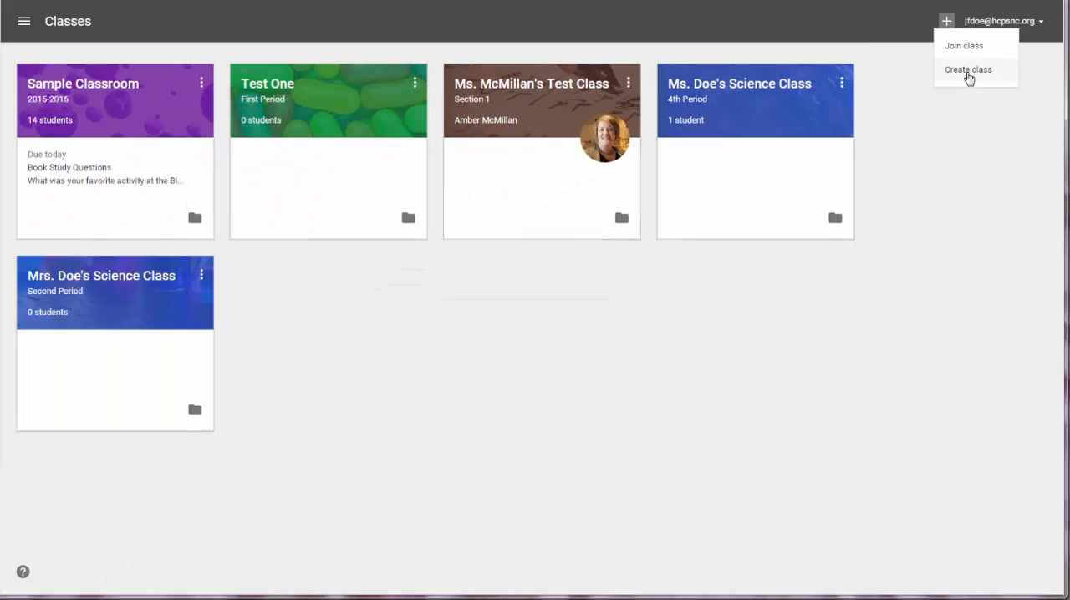
click(774, 209)
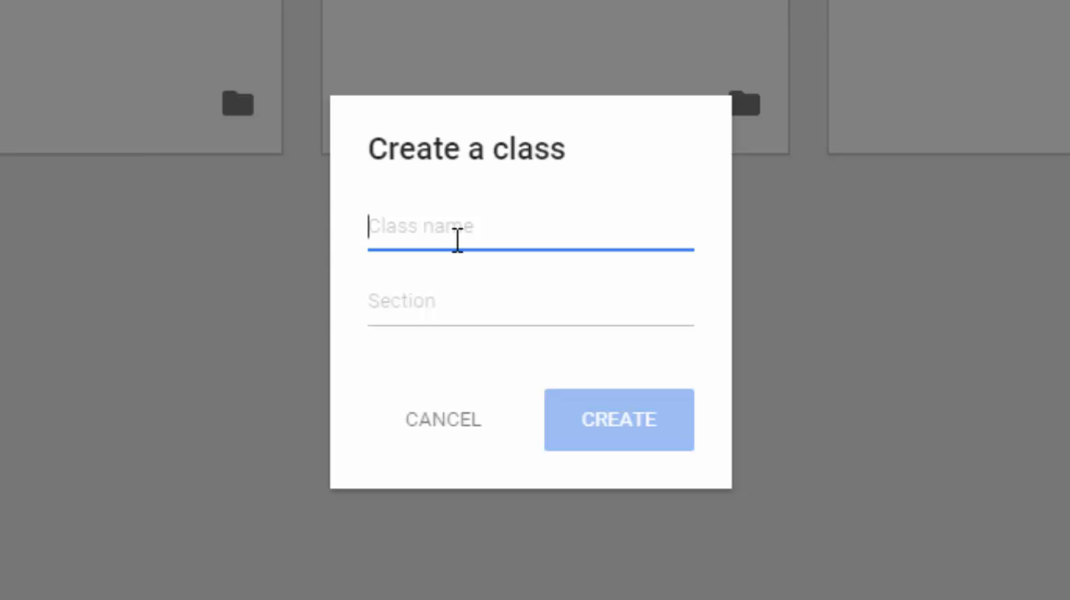
text(Sample Cl)
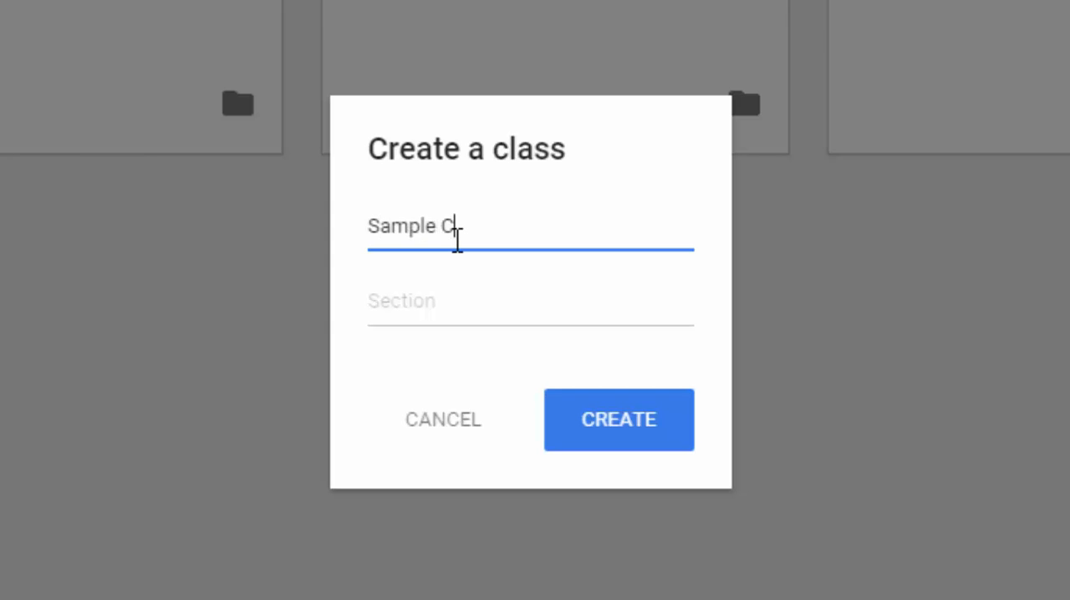
text(ass for)
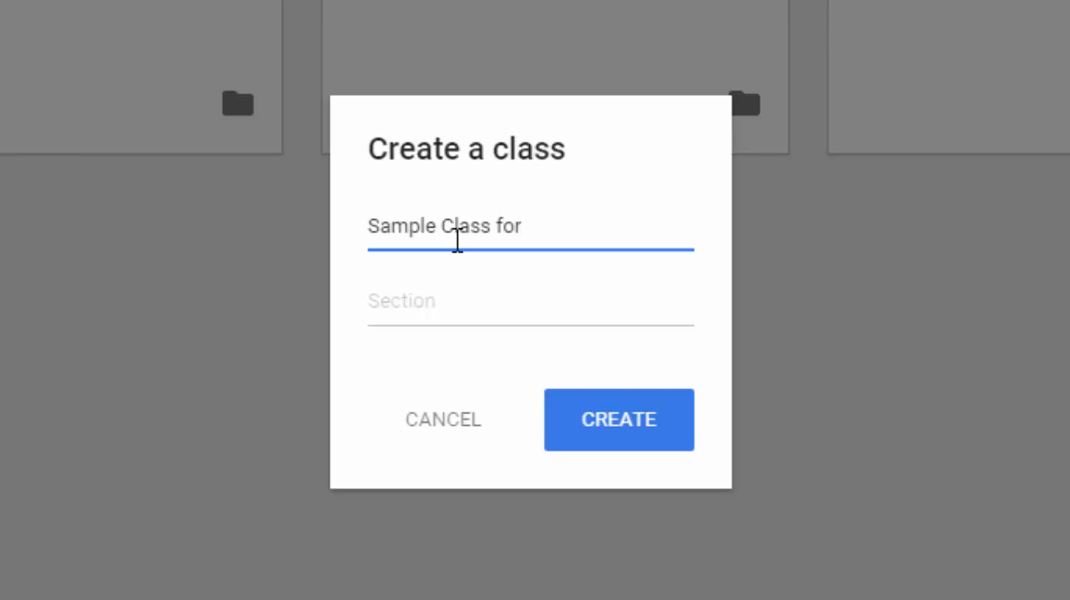
text( 10/13)
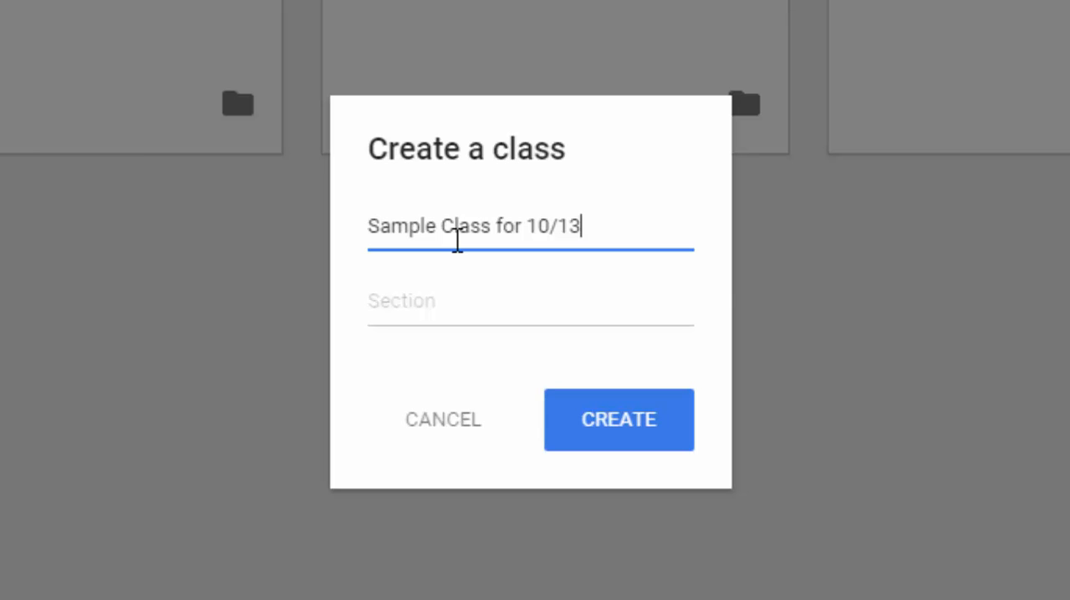
click(440, 307)
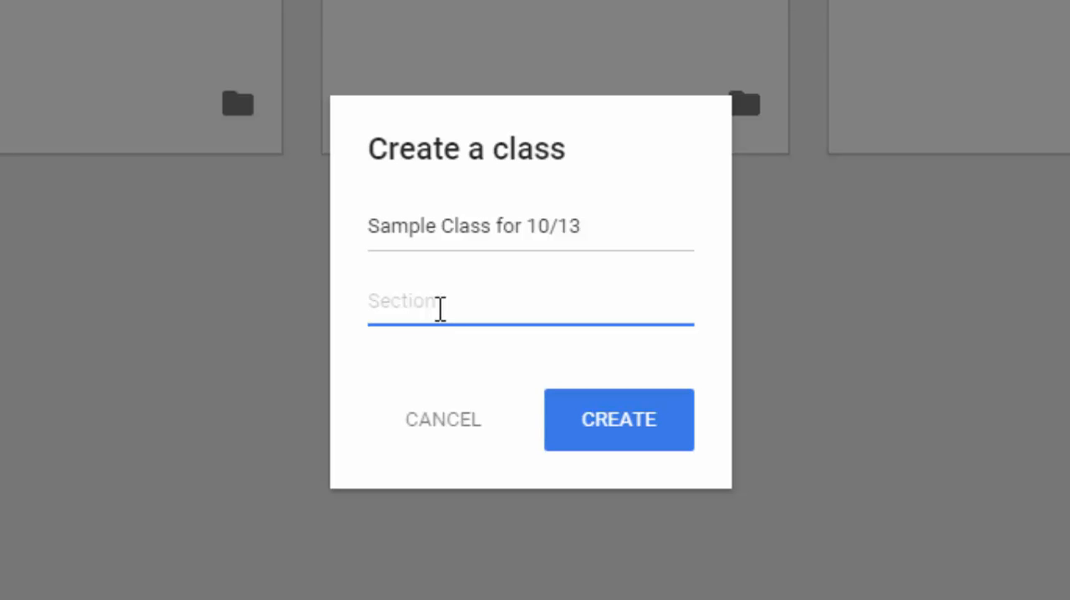
text(Second Peri)
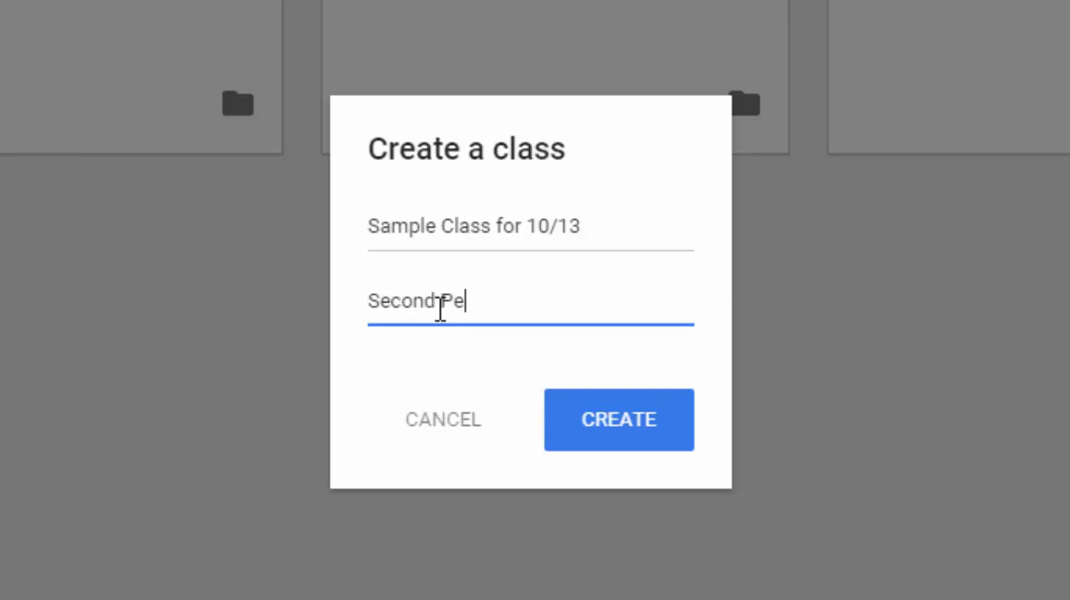
text(od)
click(617, 435)
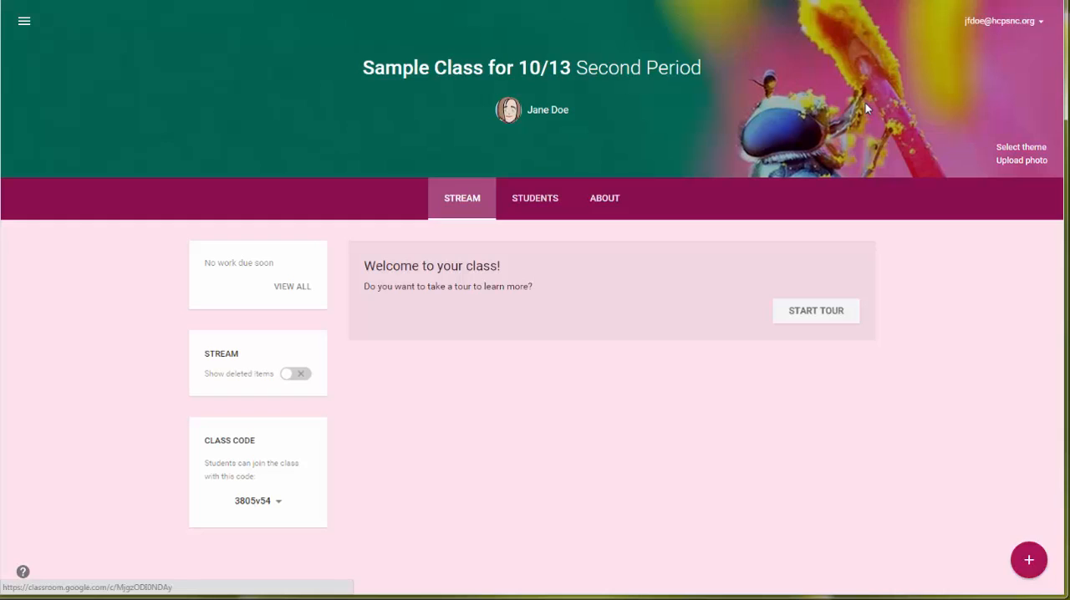
Examine the class list and the main navigation options, returning to the stream of Sample Class for 10/13.
click(25, 25)
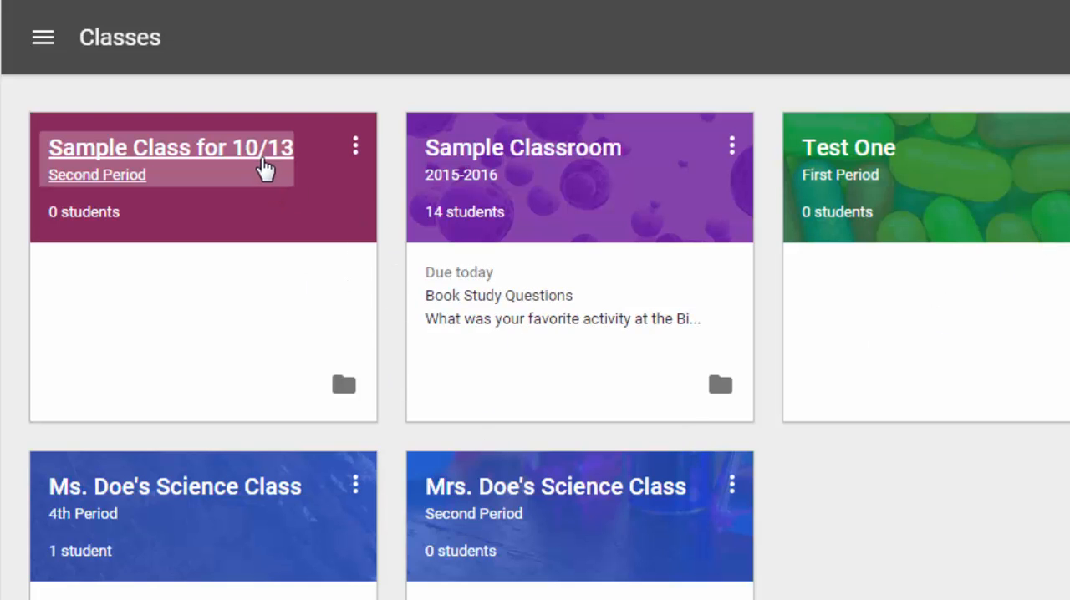
click(276, 159)
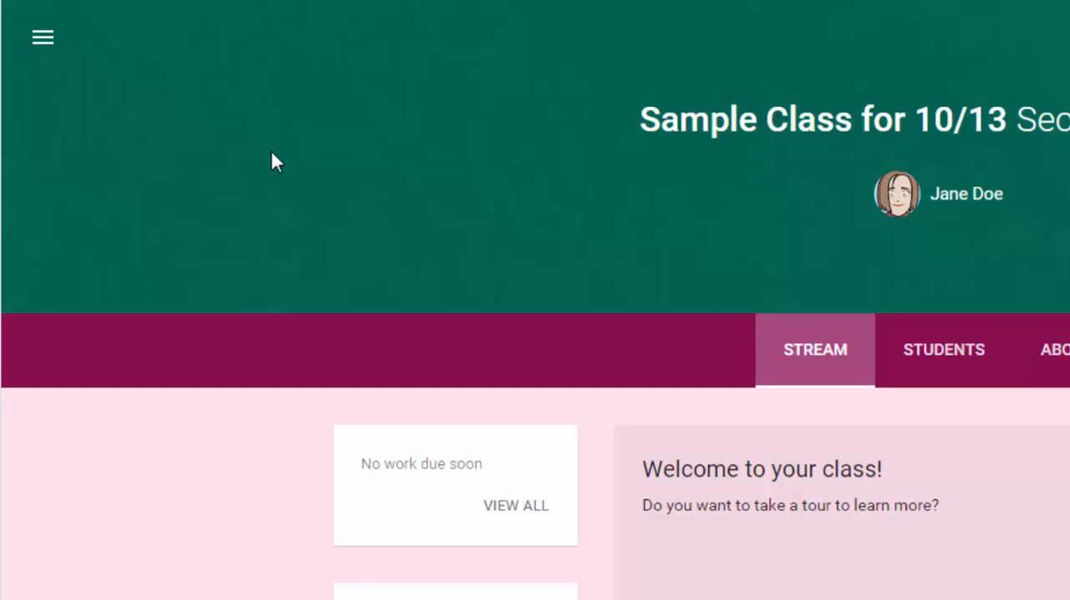
click(44, 39)
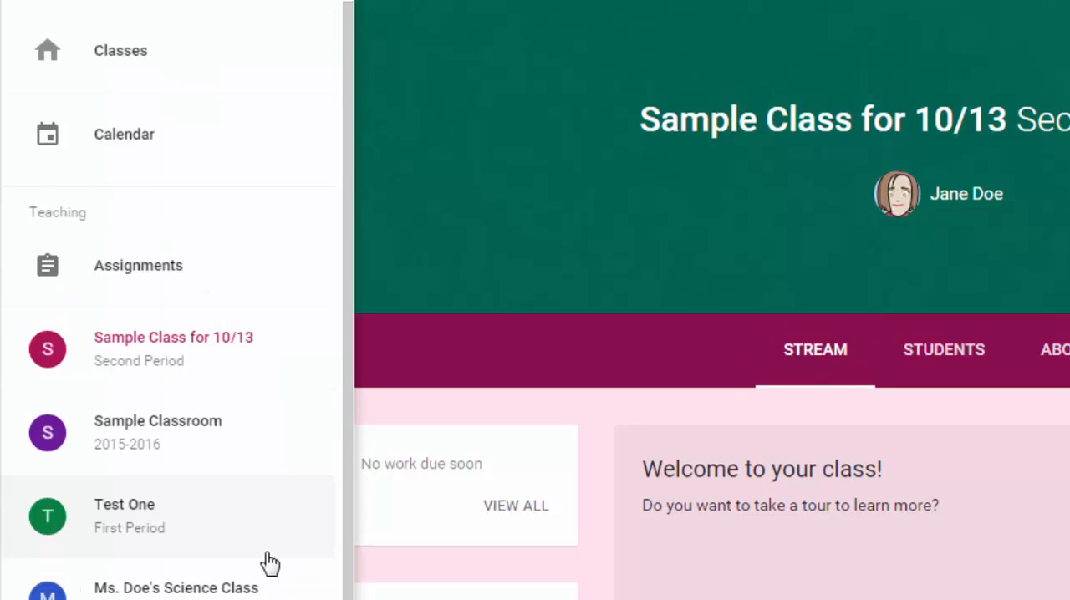
click(90, 55)
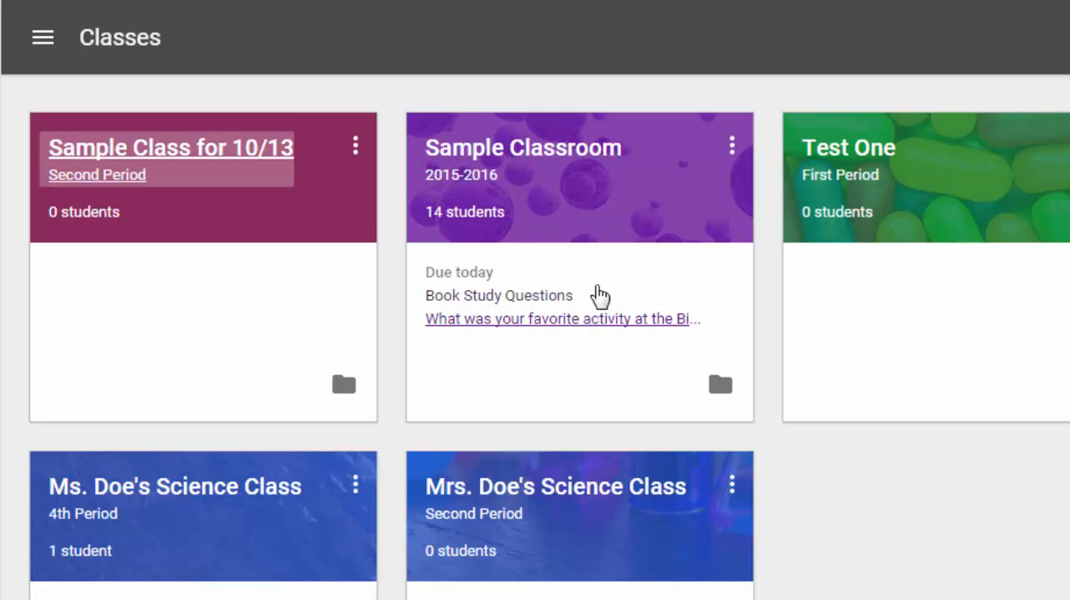
click(258, 148)
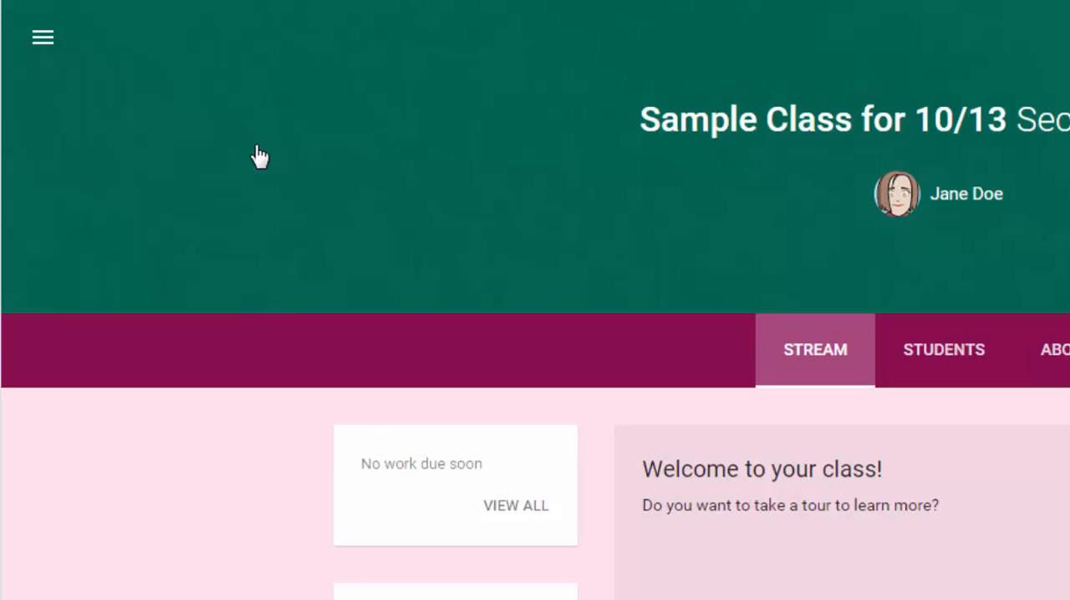
click(43, 36)
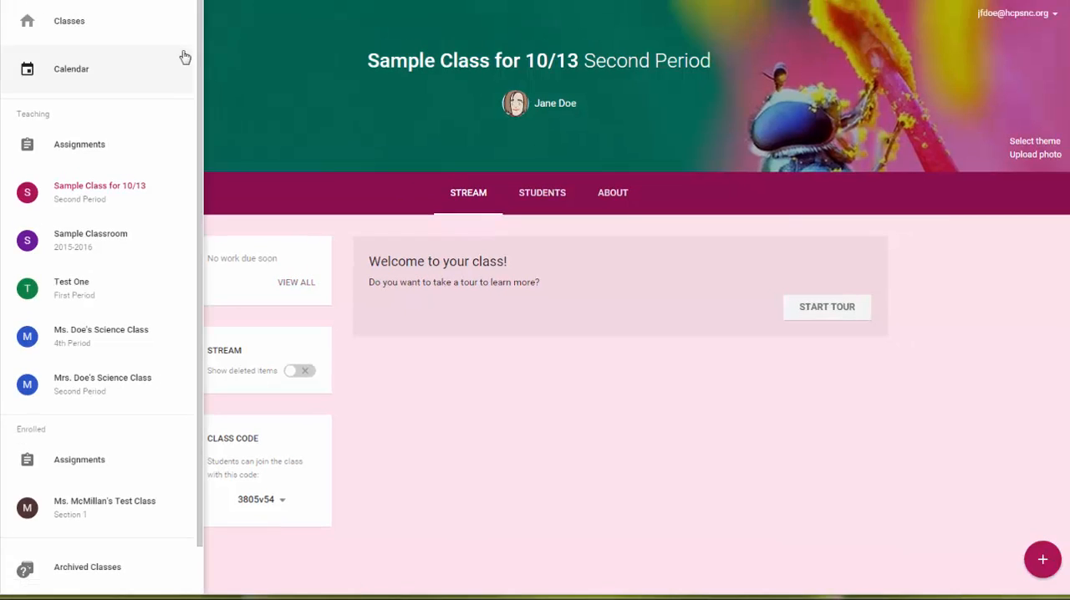
click(622, 400)
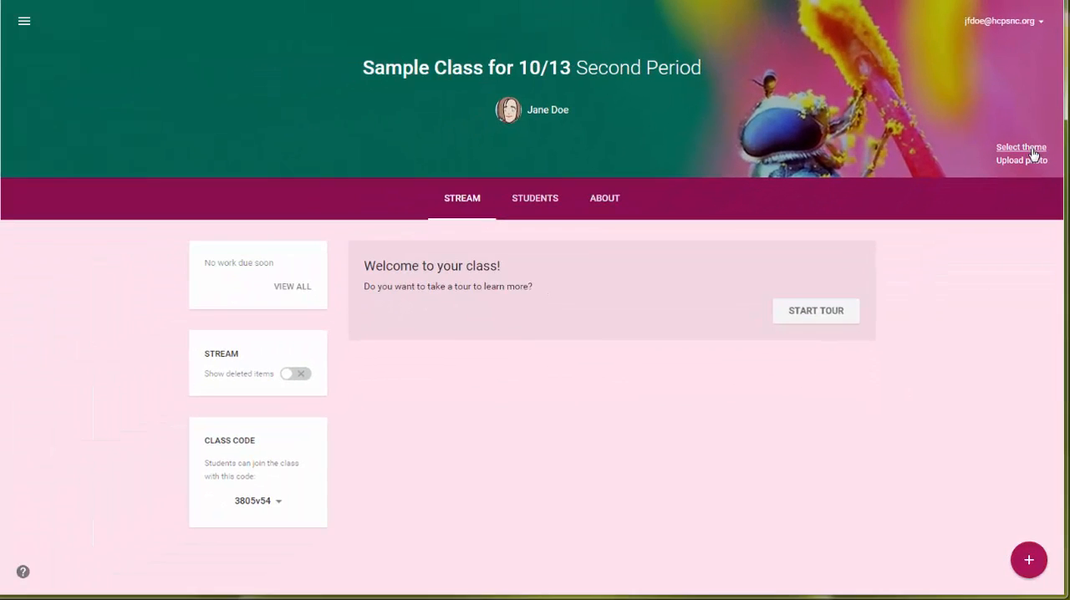
Change the class theme to the gallery image of an open book with pages folded into a heart.
click(1022, 147)
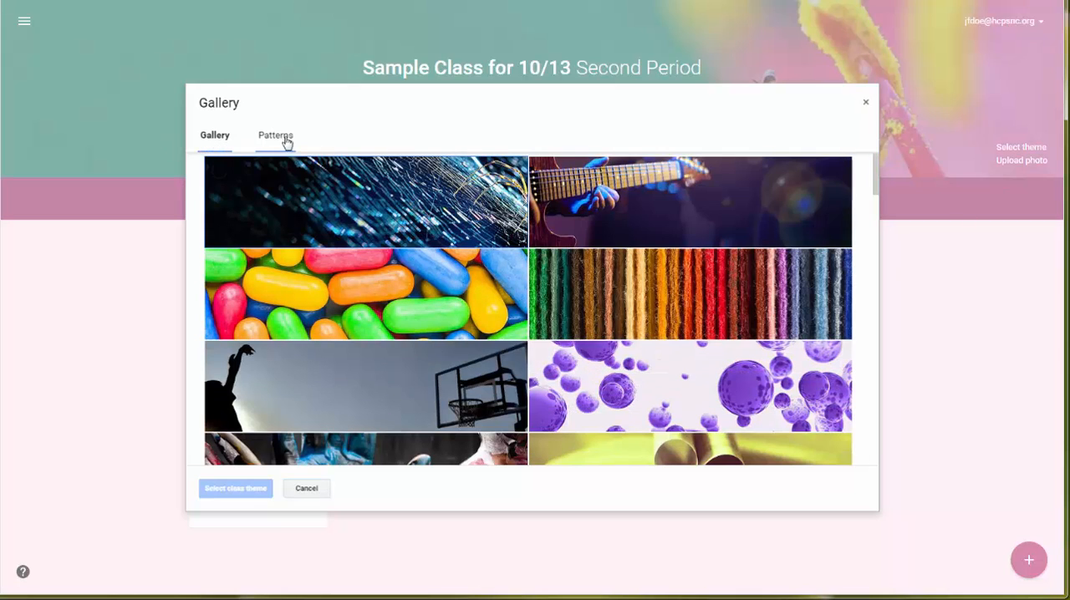
scroll(709, 356, down, 3)
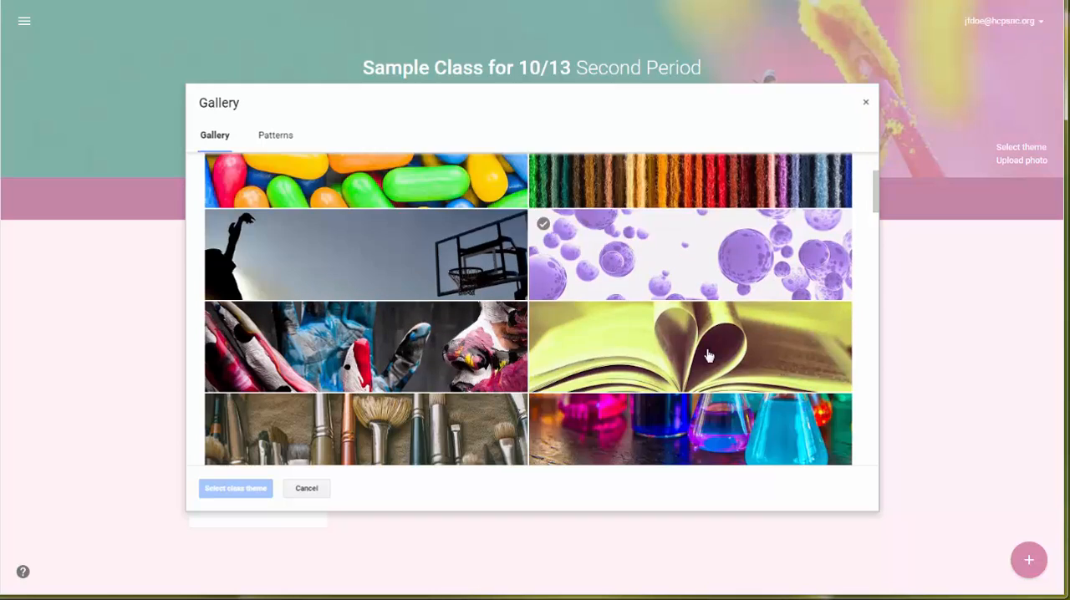
click(679, 219)
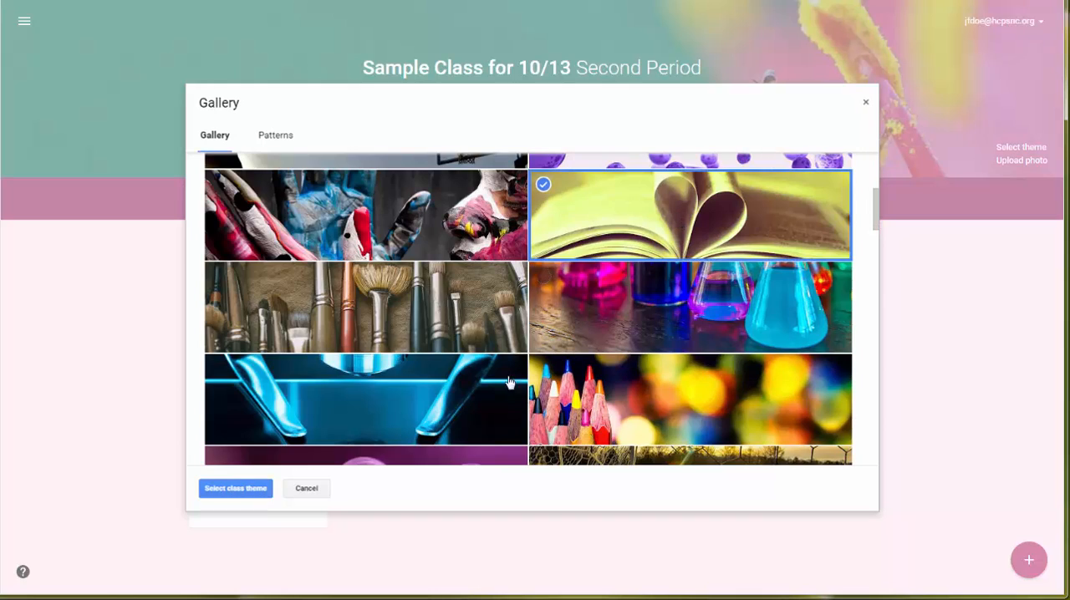
click(237, 489)
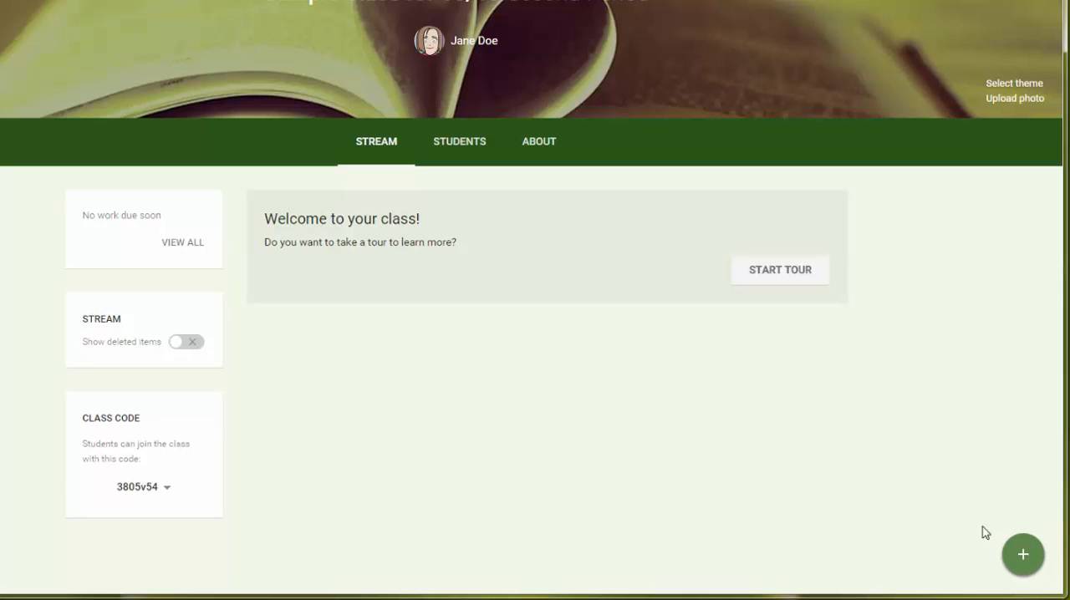
View the class's student page and enter the teacher's name in possessive form followed by "Family" as the title on the About page.
click(457, 155)
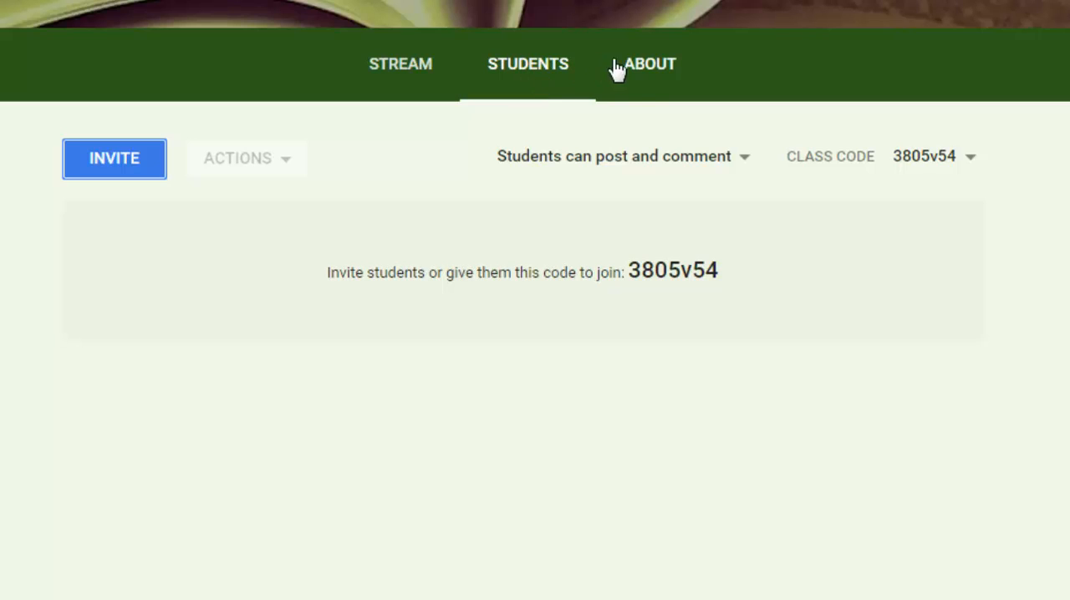
click(647, 79)
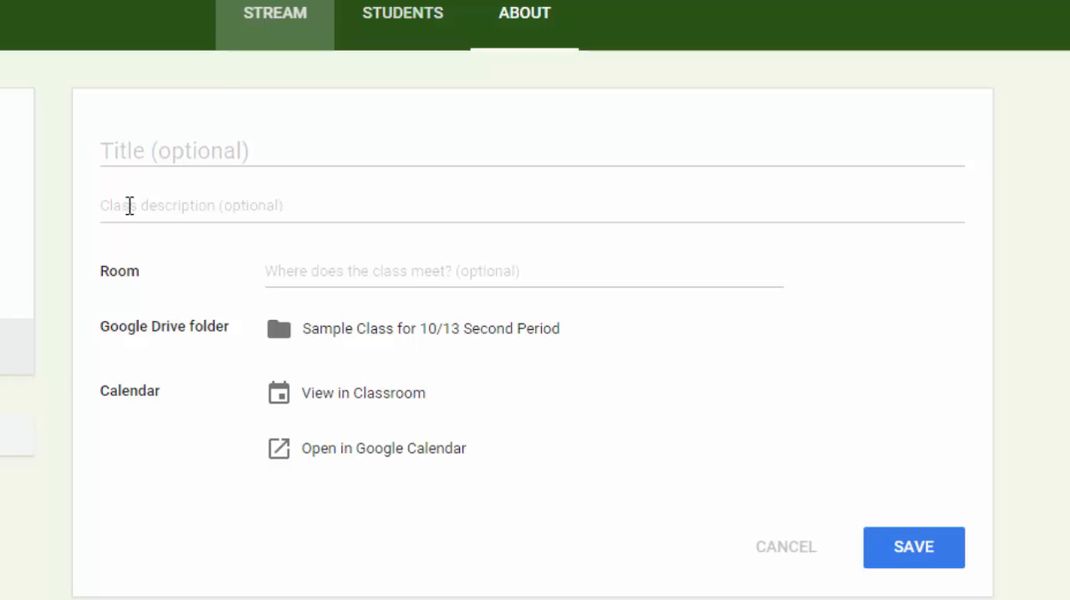
click(129, 147)
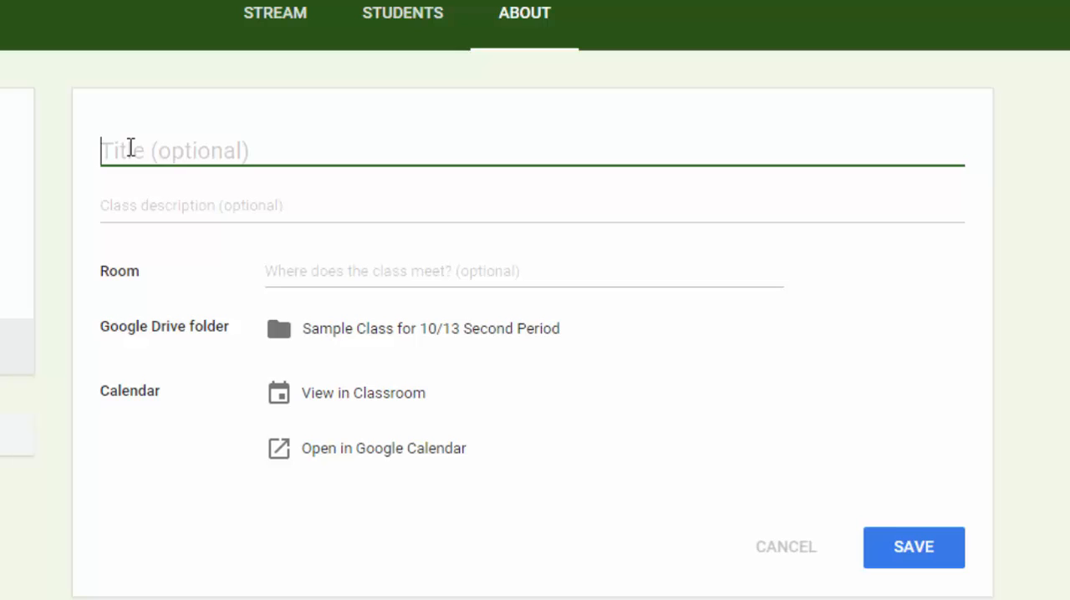
text(M)
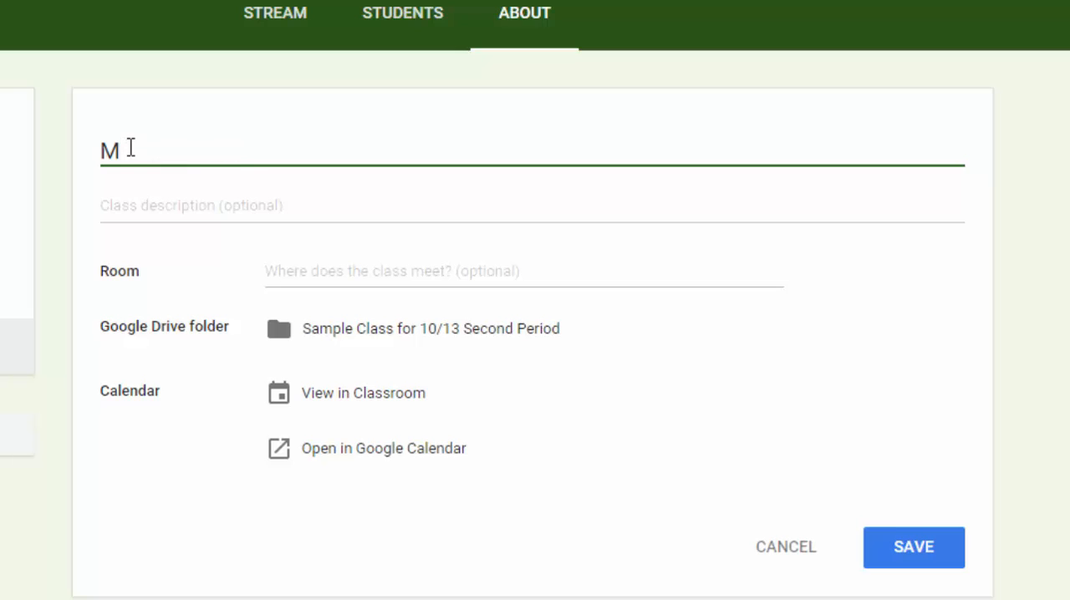
text(s. Doe's )
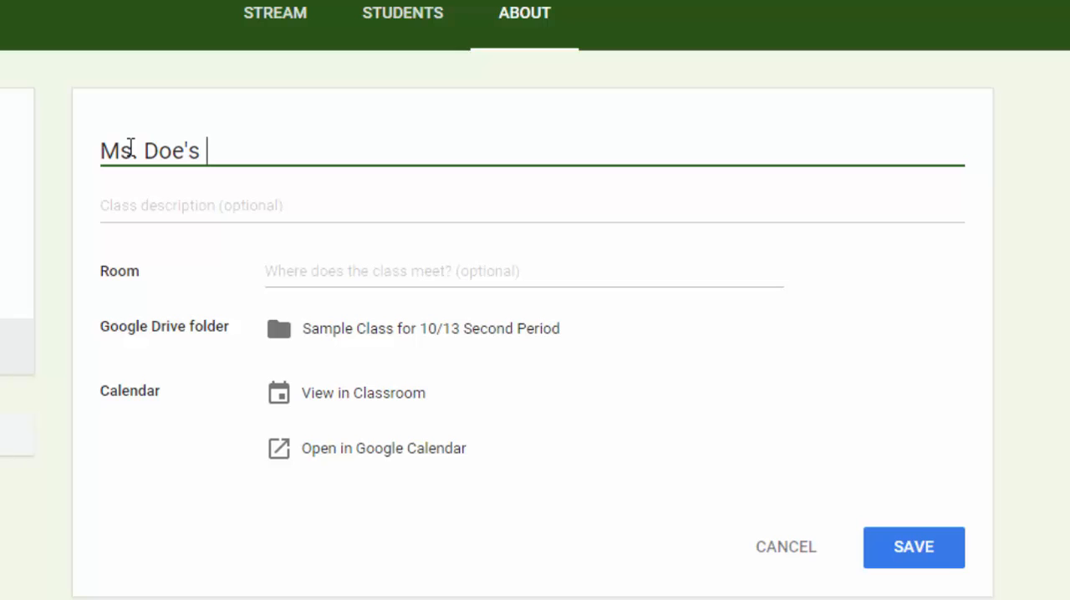
text(Family)
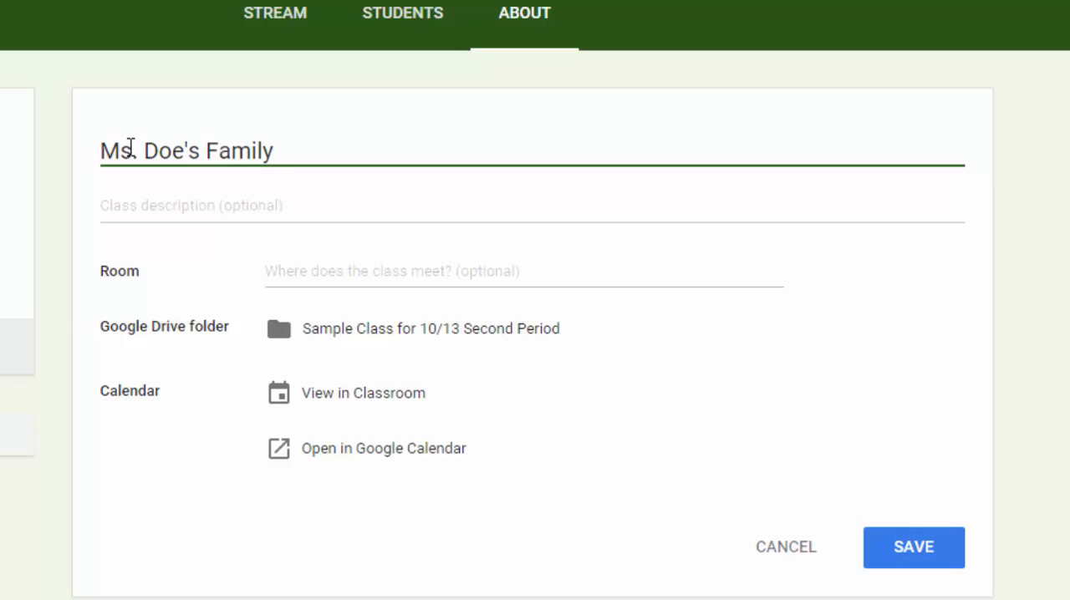
Enter "For AP English Students" as the class description on the About page.
click(226, 215)
text(F)
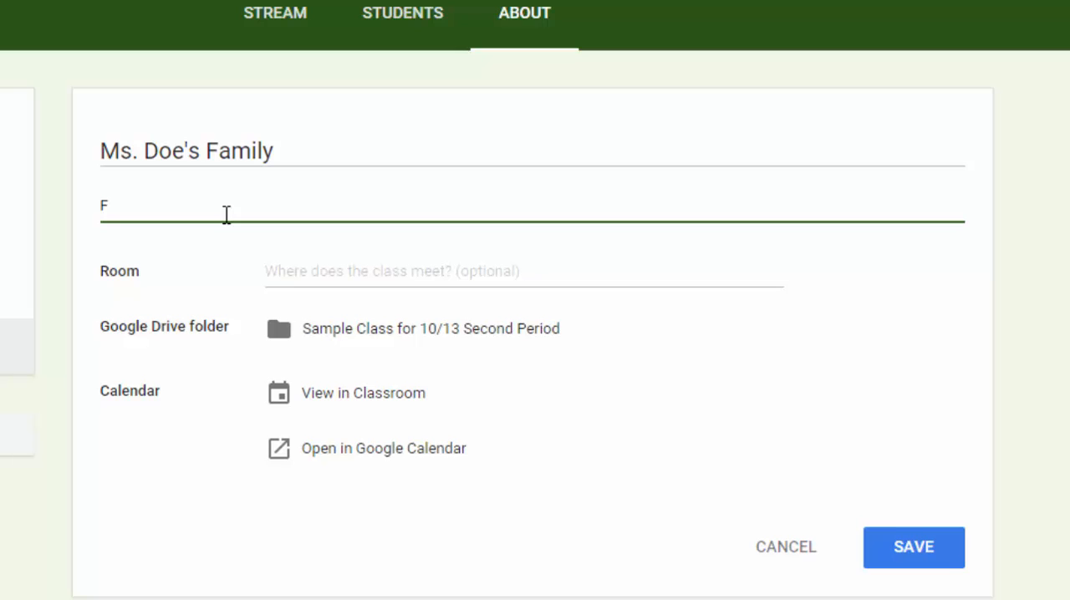
text(or Ap English)
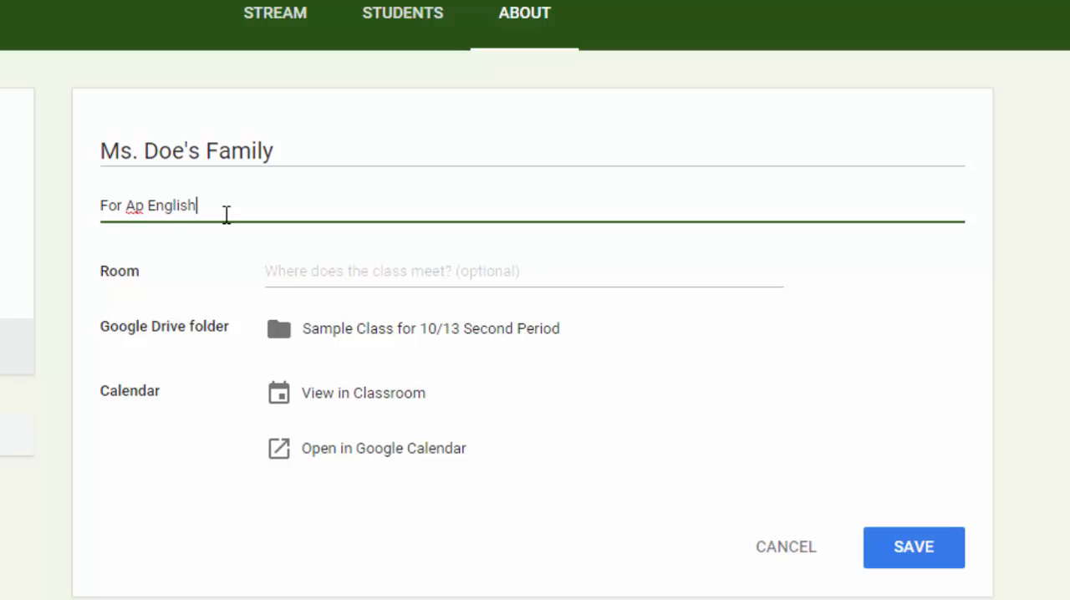
text( Students)
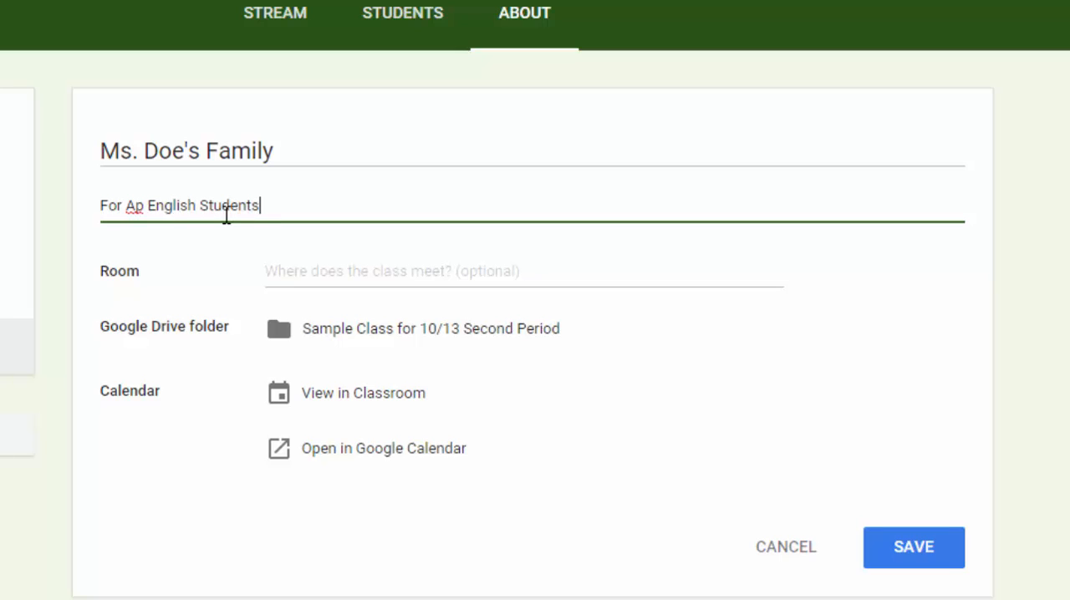
drag(143, 207, 141, 206)
text(P)
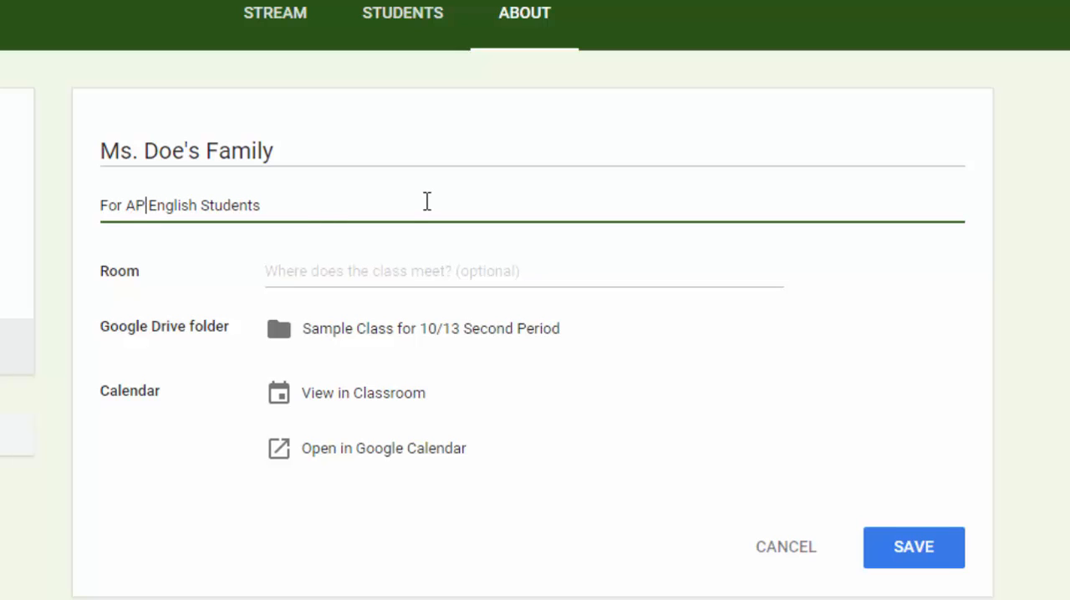
click(427, 201)
Enter "MRA Computer Lab" as the room on the About page and save the class details.
click(282, 272)
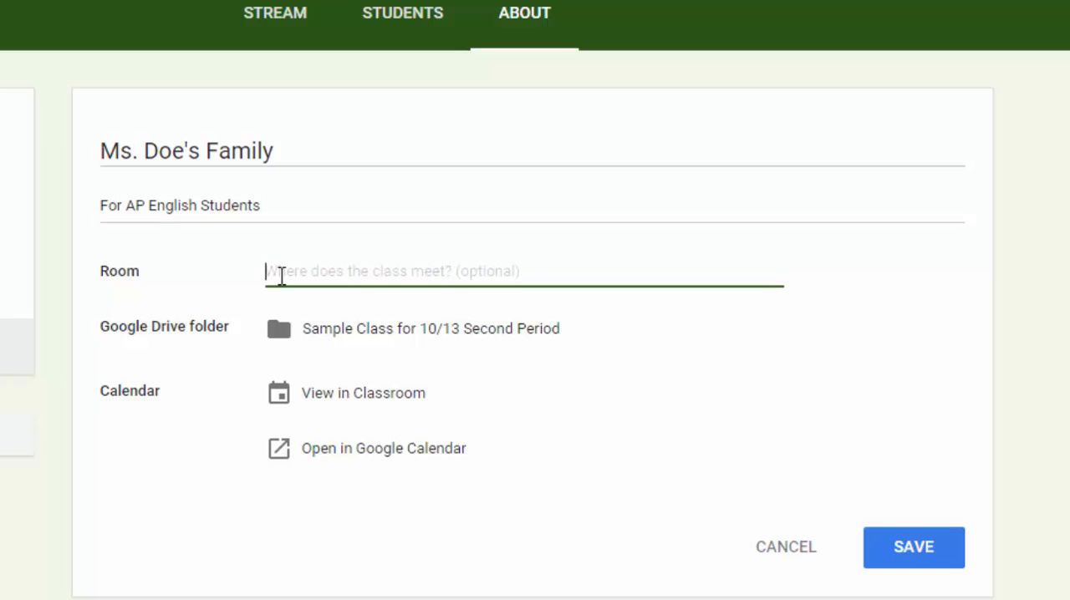
text(MR)
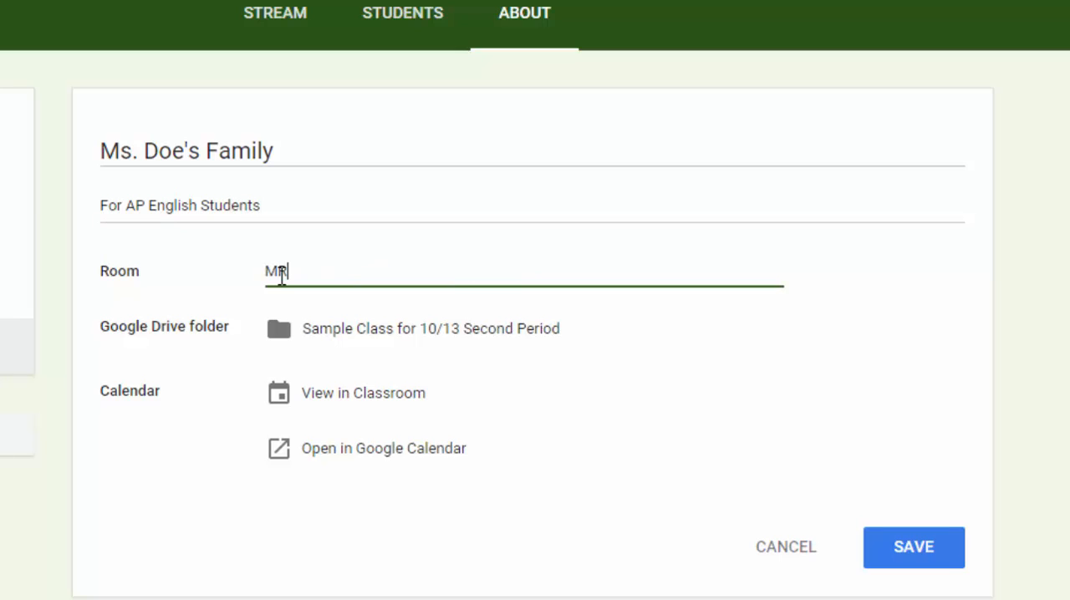
text(A Compu)
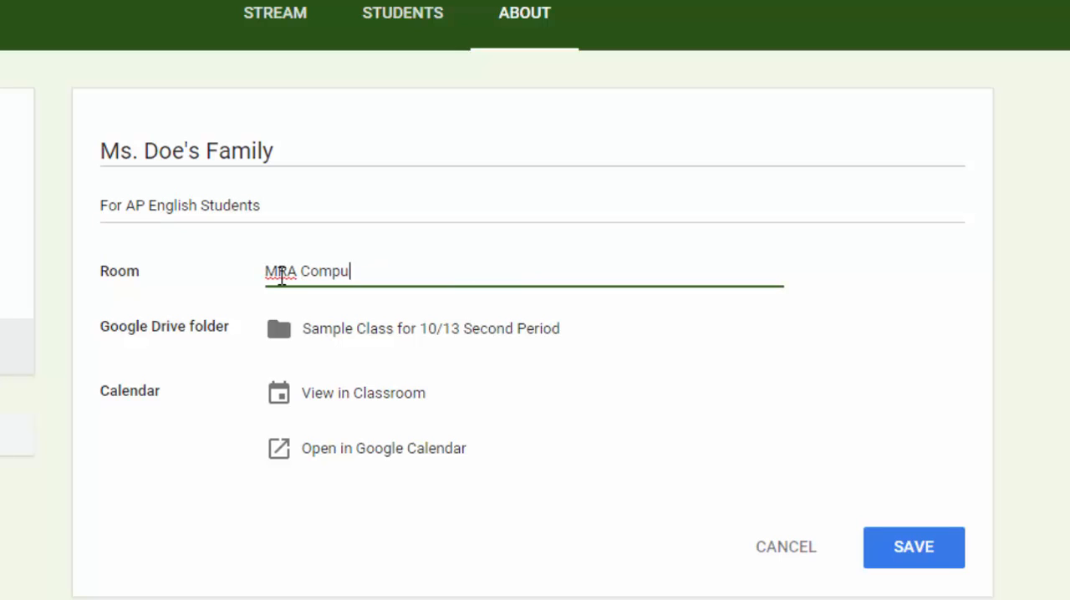
text(ter Lab)
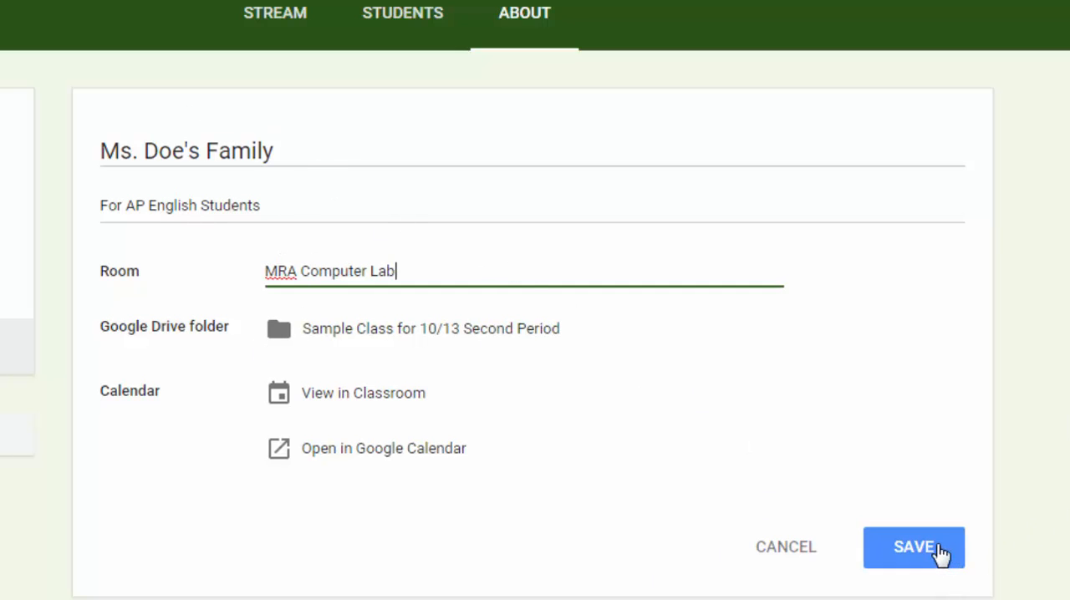
click(941, 554)
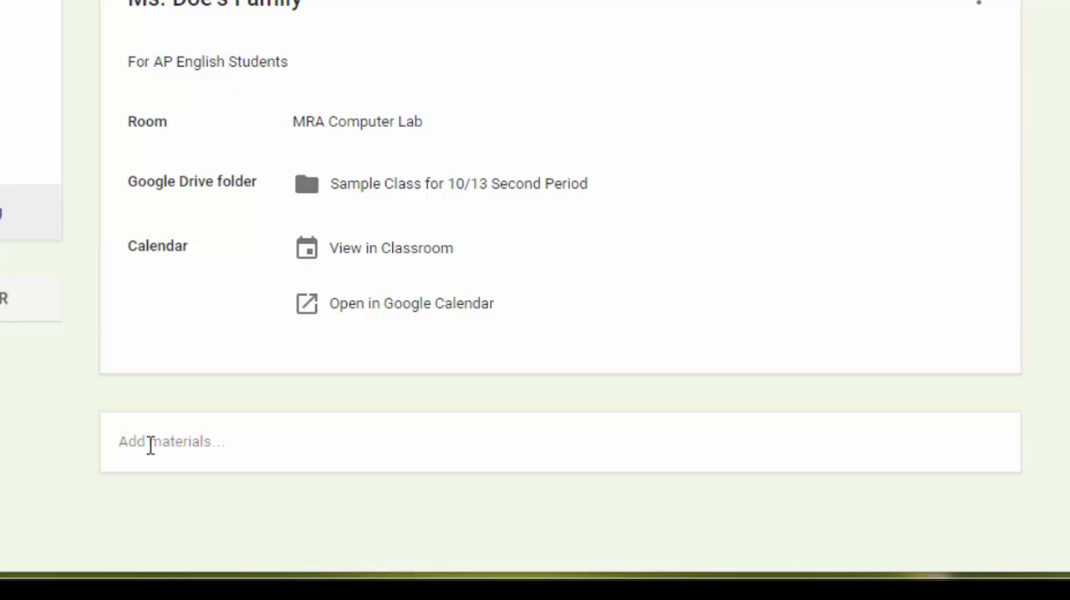
Start a new class material and attach the teacher's Google Classroom Training Agenda and Resources document from My Drive.
click(136, 441)
scroll(864, 406, down, 2)
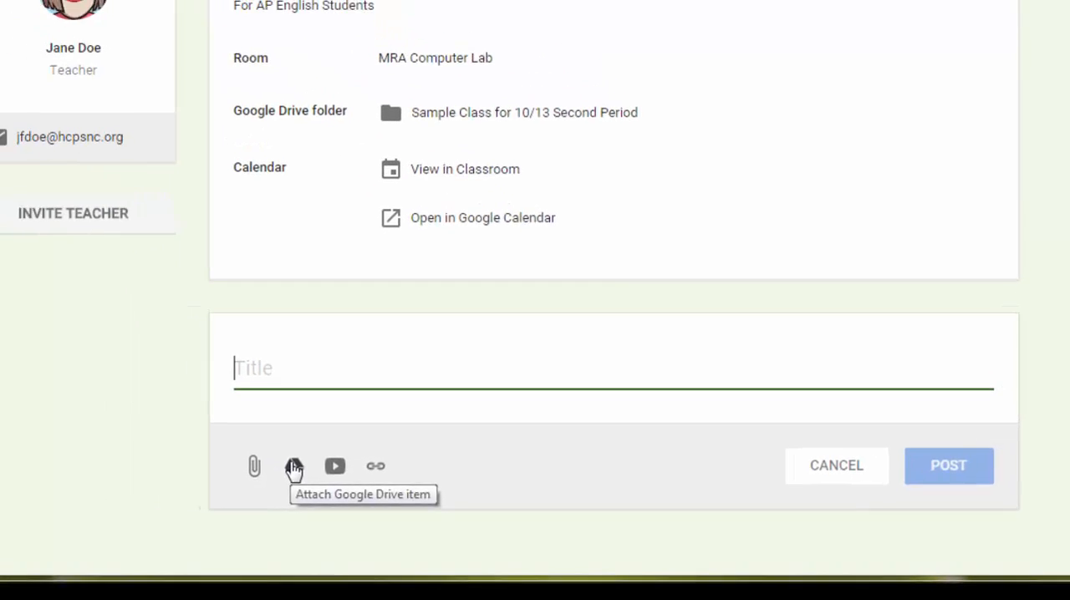
click(294, 467)
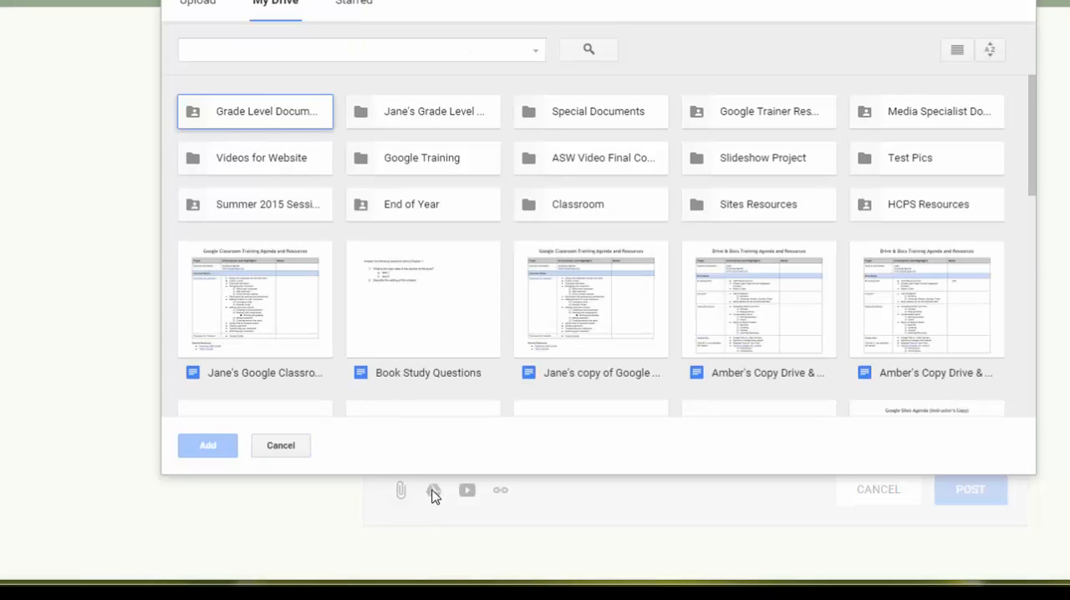
click(248, 298)
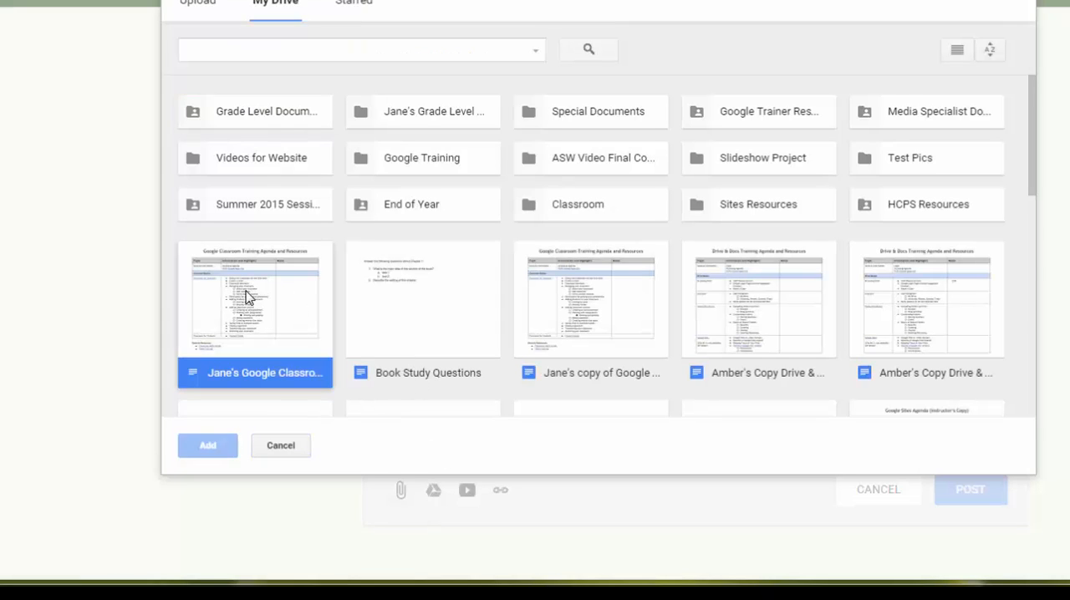
click(209, 449)
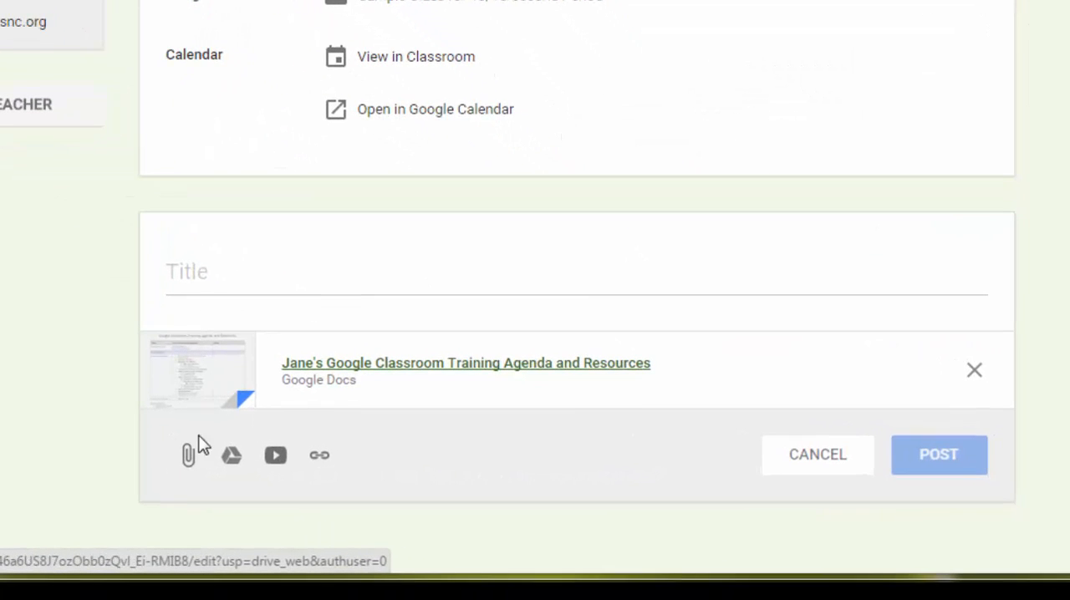
Title the material "Class Agenda and List of Resources" and post it.
click(216, 279)
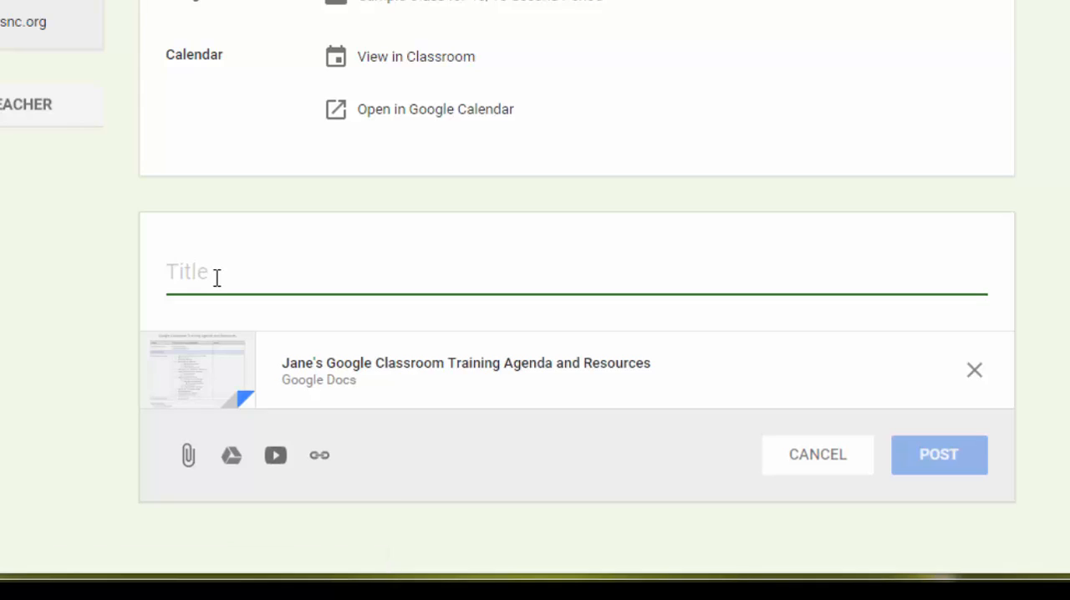
text(Class G)
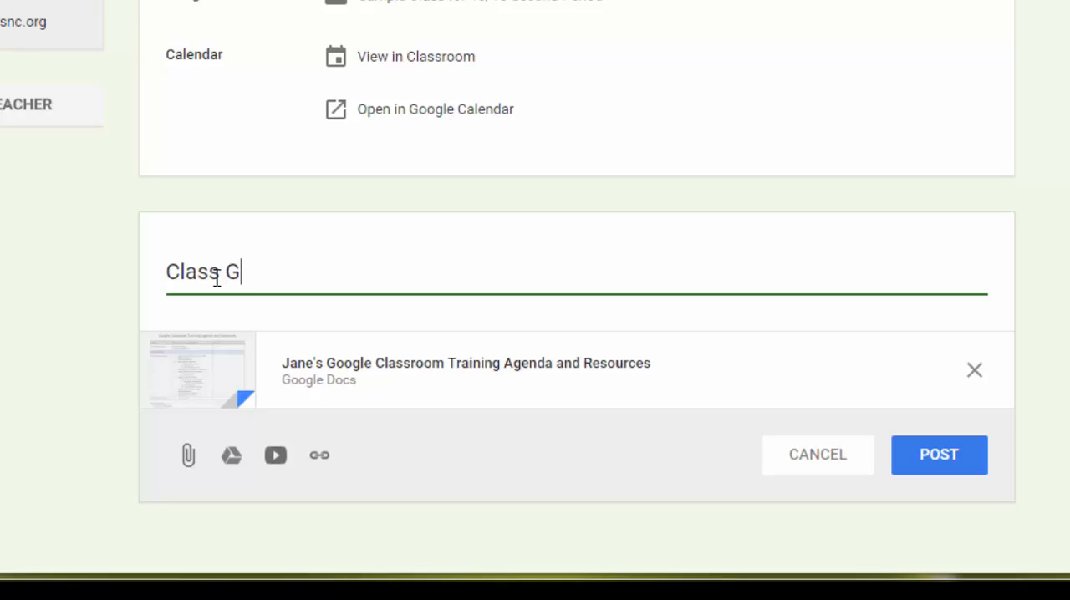
key(BackSpace)
text(Agenda an)
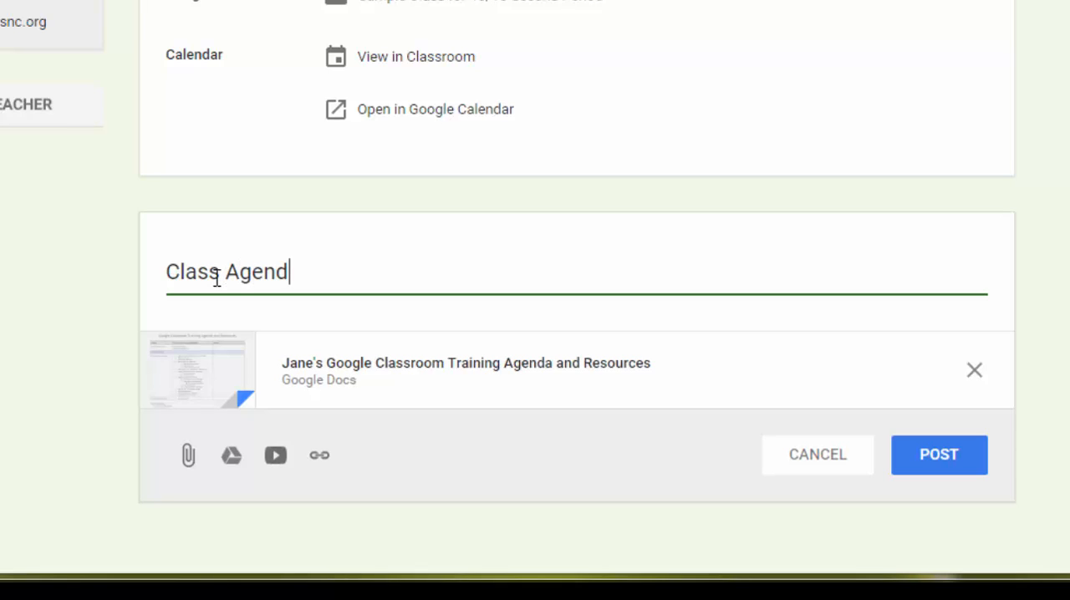
text(d L)
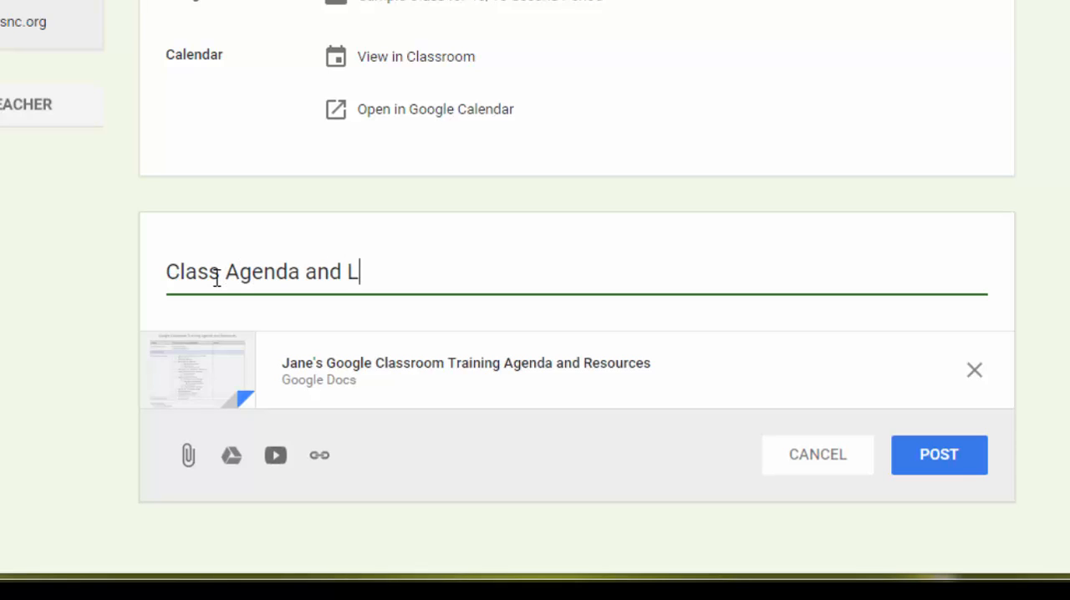
text(ist of Resources)
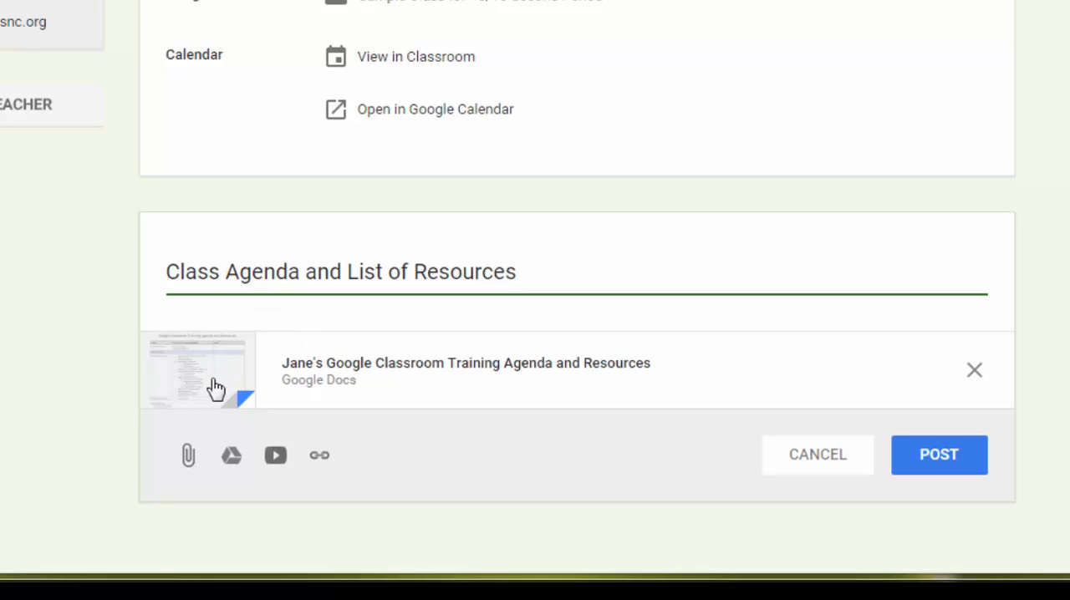
click(961, 470)
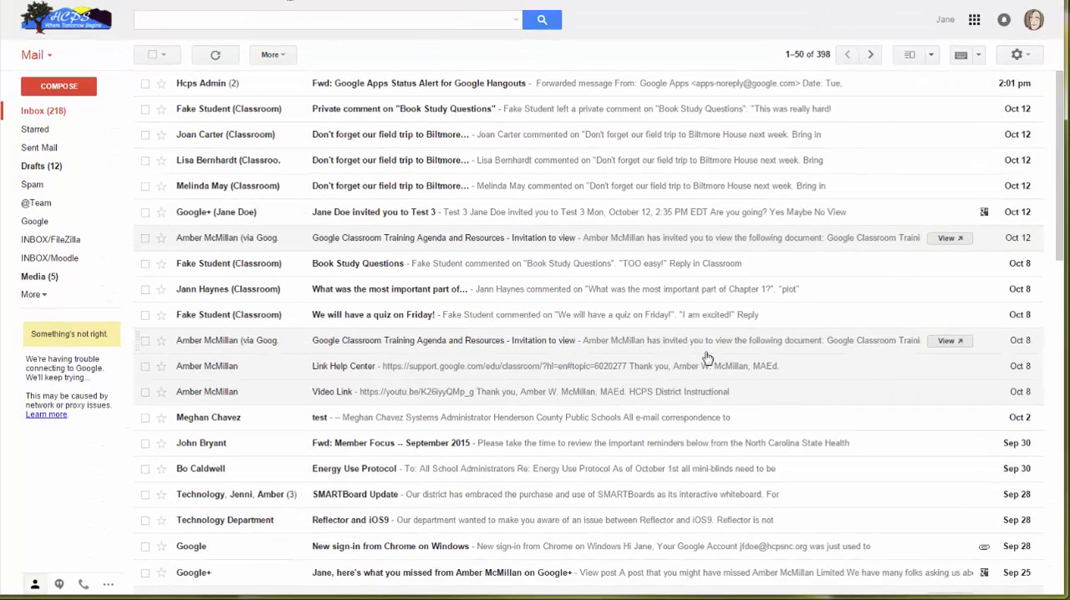
In Gmail, open the "Video Link" message and copy the address of its YouTube link.
click(450, 400)
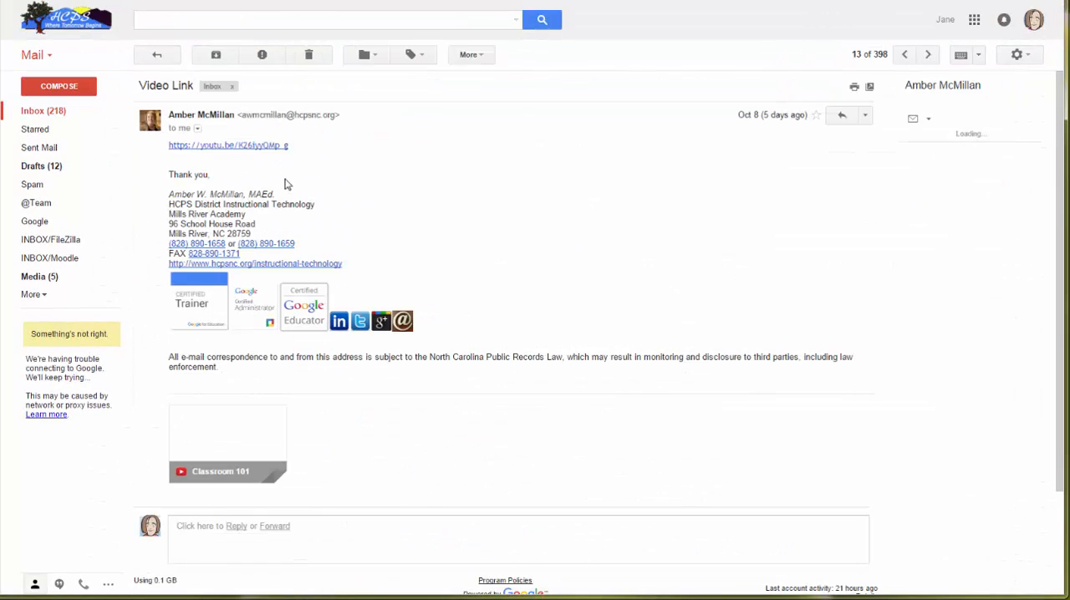
right_click(254, 149)
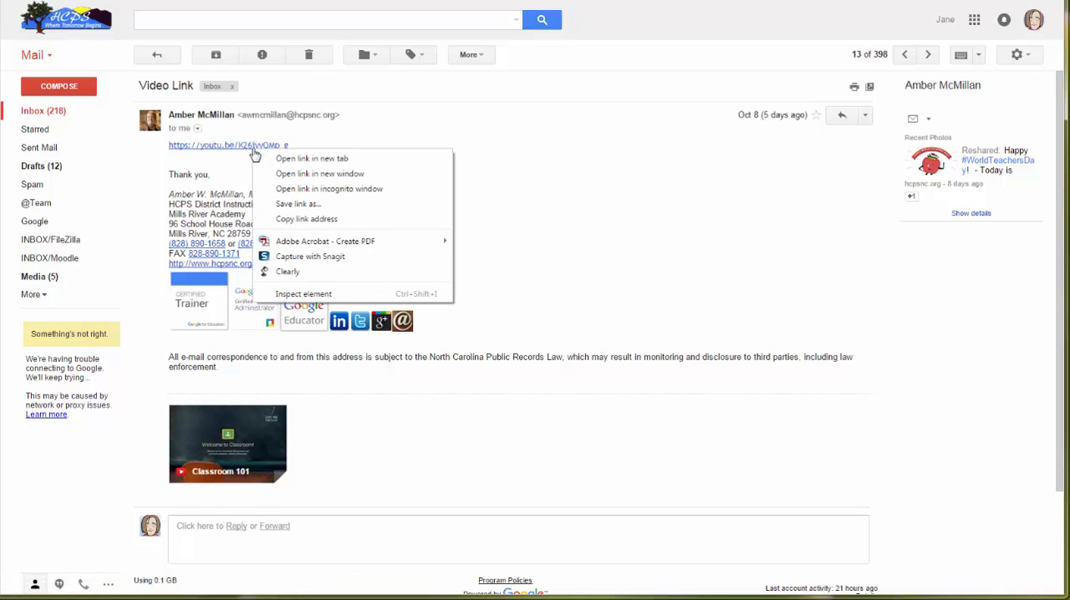
click(306, 218)
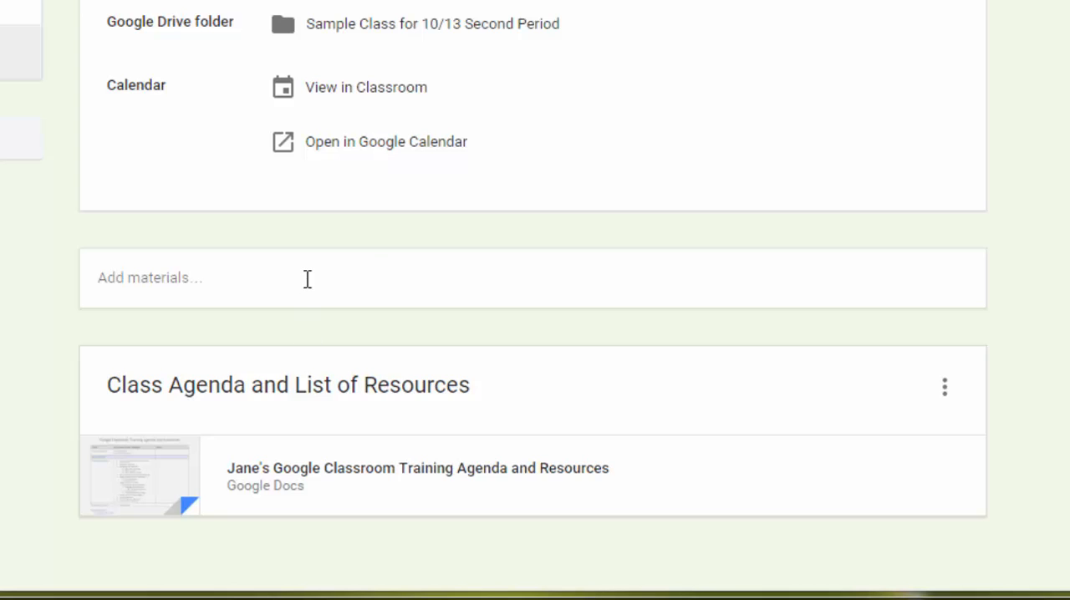
click(306, 279)
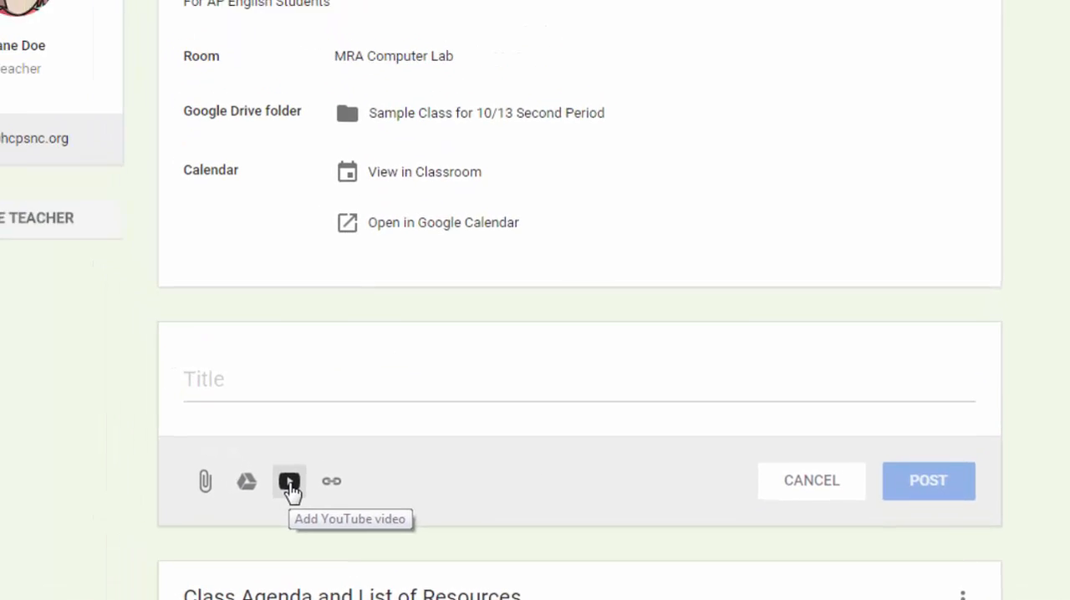
click(220, 421)
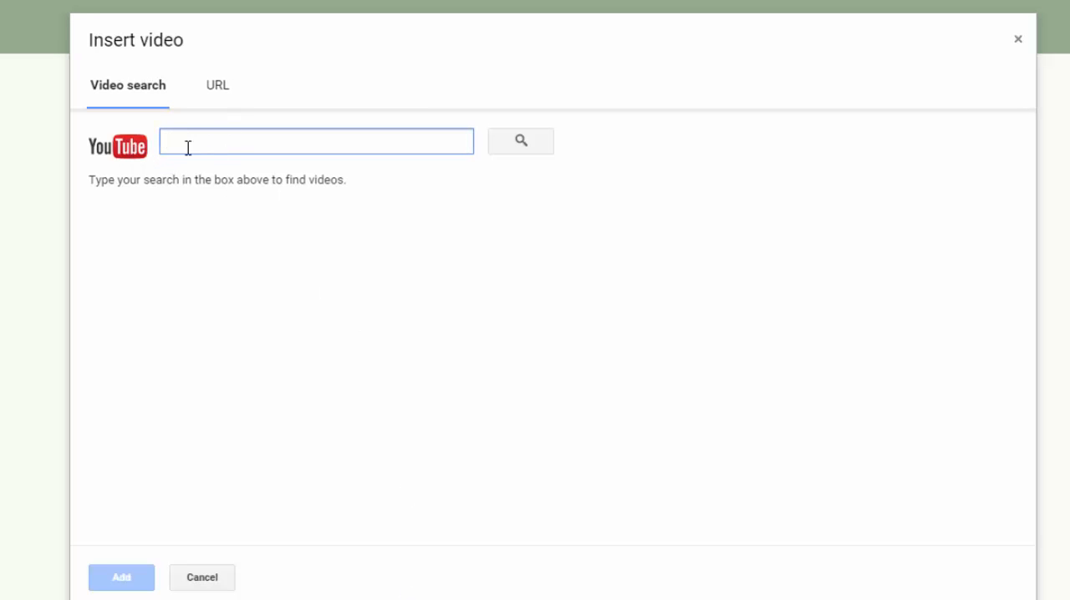
click(222, 90)
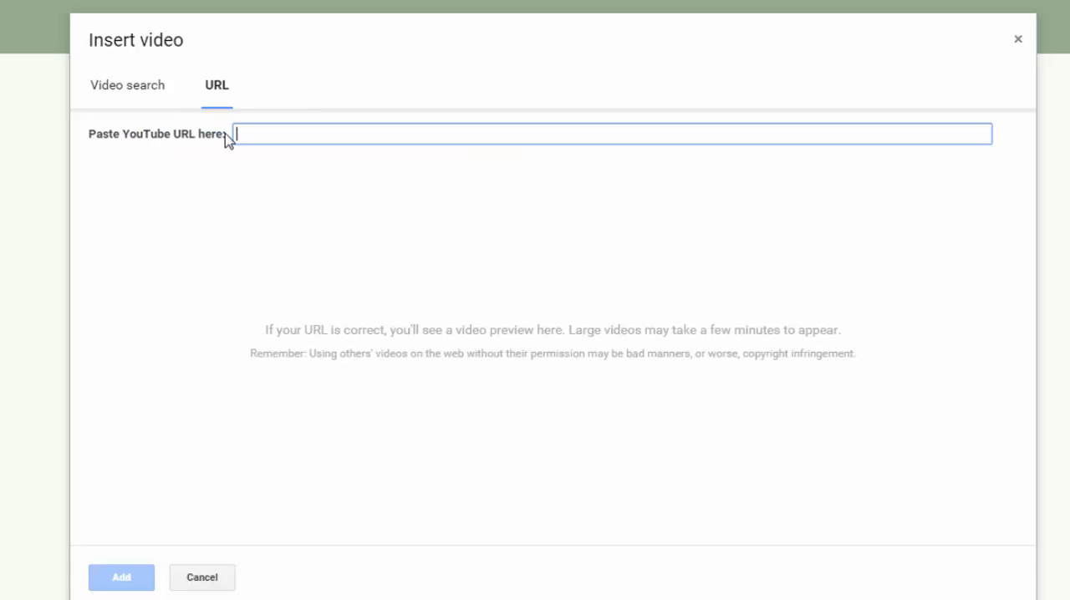
text(https://youtu.be/K26iyyQMp_g)
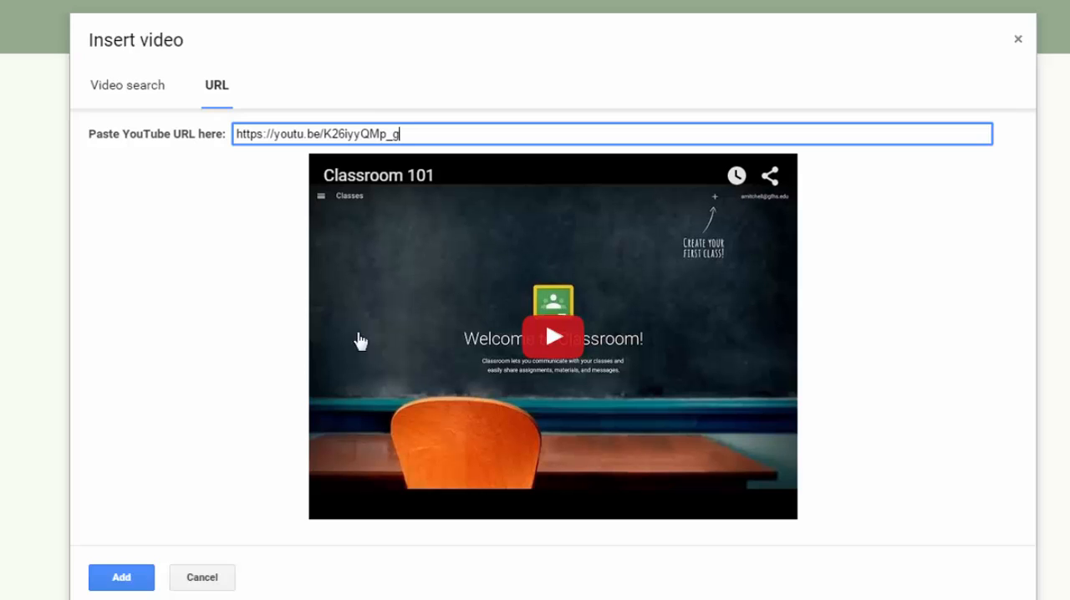
click(120, 579)
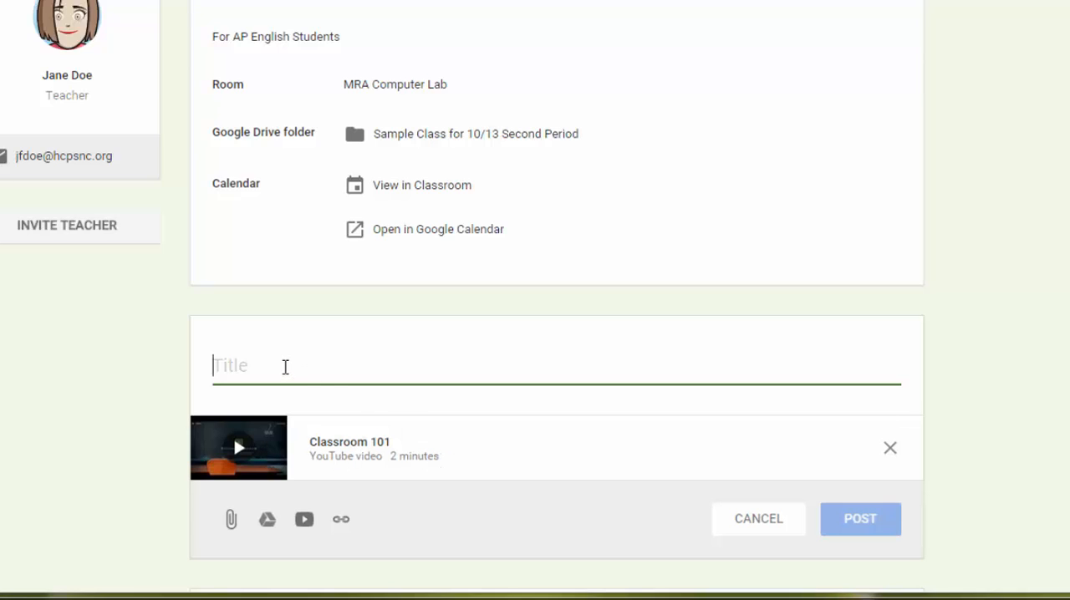
Title the video material "Learn More About Google Classroom" and post it.
text(LEar)
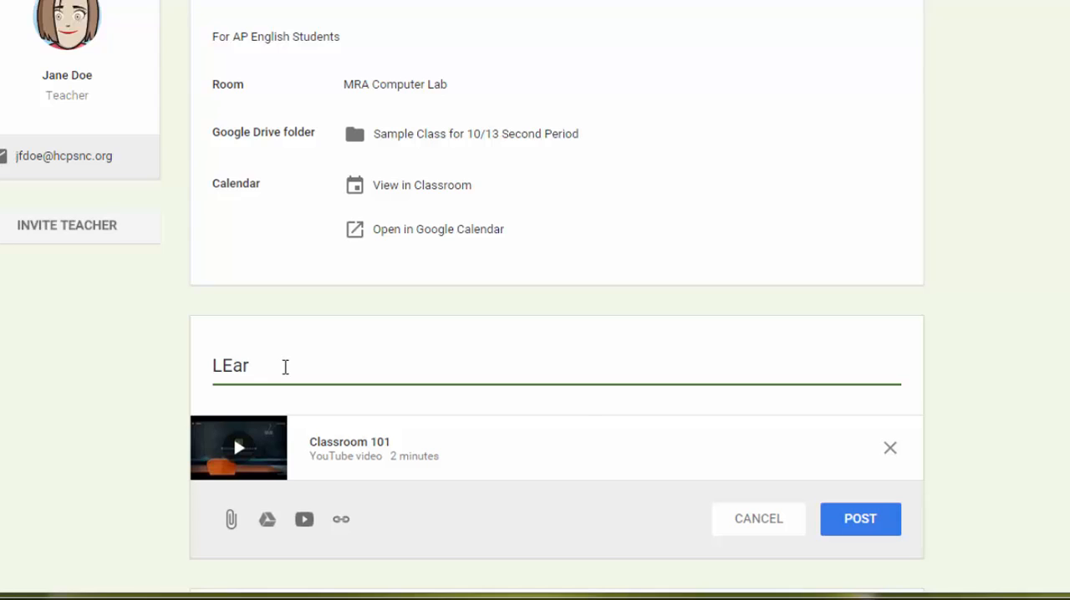
text(n)
key(BackSpace)
key(BackSpace)
key(BackSpace)
key(BackSpace)
text(earn More Abour)
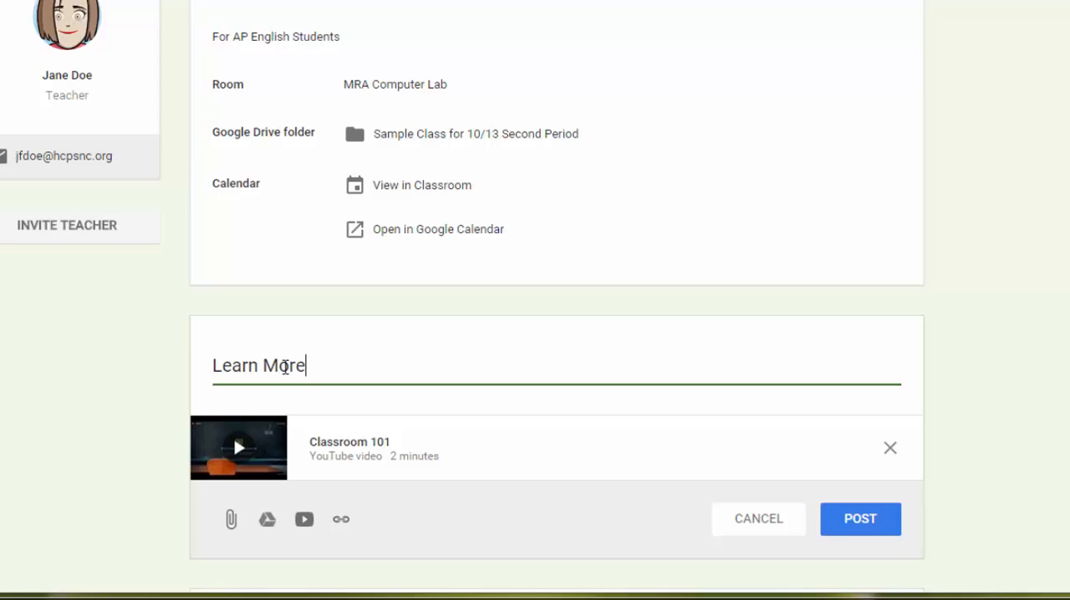
key(BackSpace)
key(BackSpace)
text(T Google Classroom)
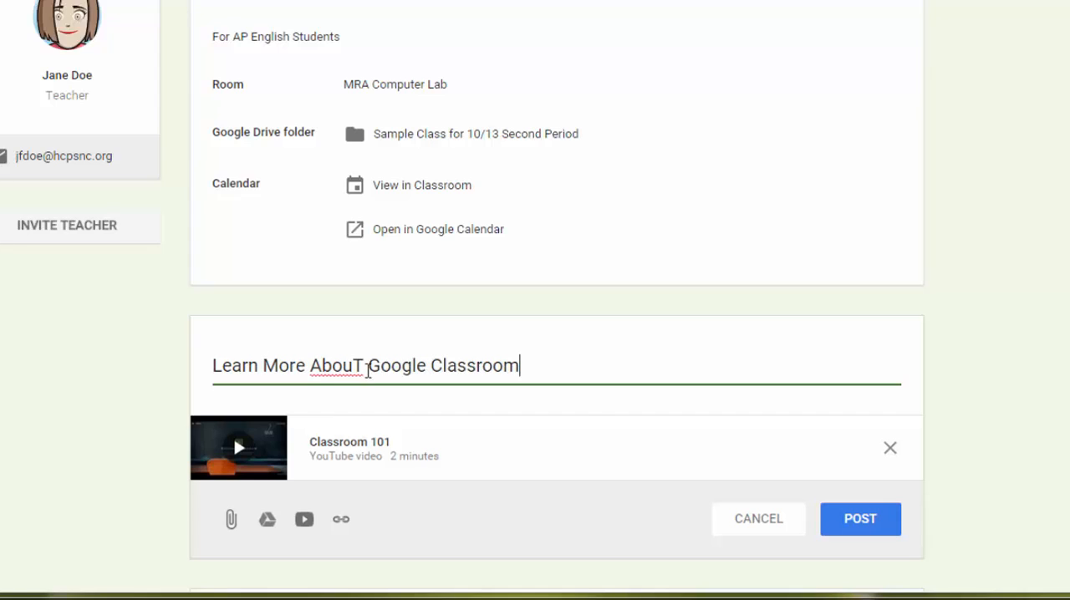
drag(366, 368, 352, 368)
text(t)
click(550, 366)
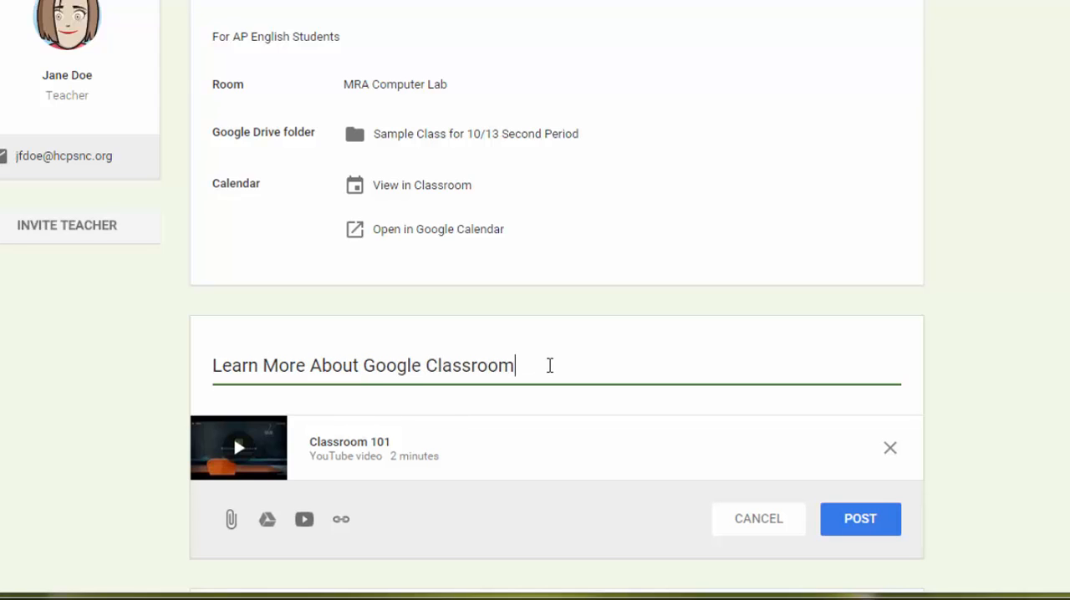
click(884, 523)
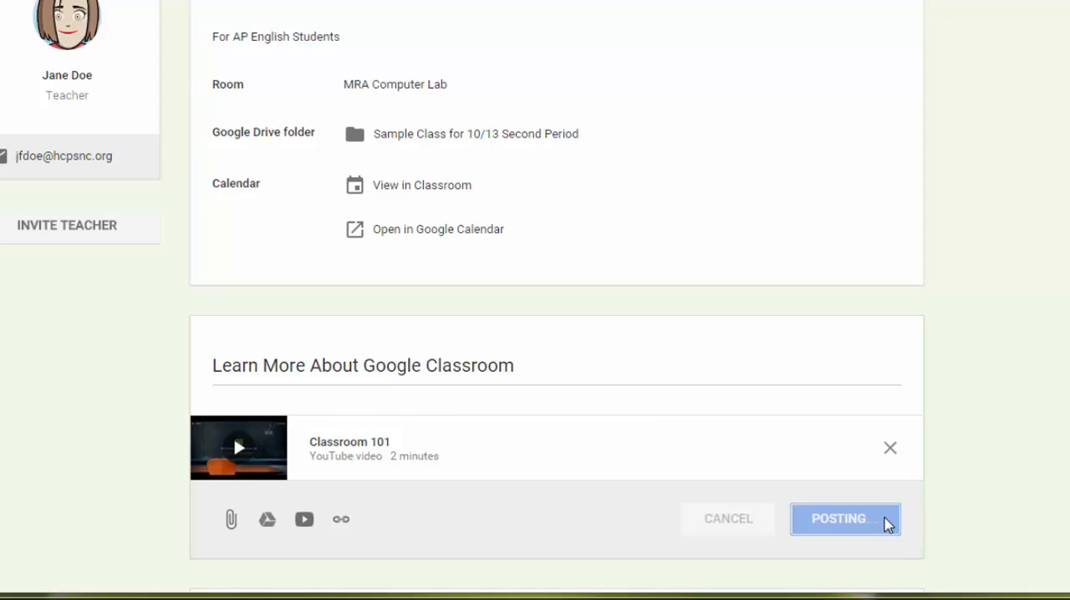
scroll(949, 232, down, 2)
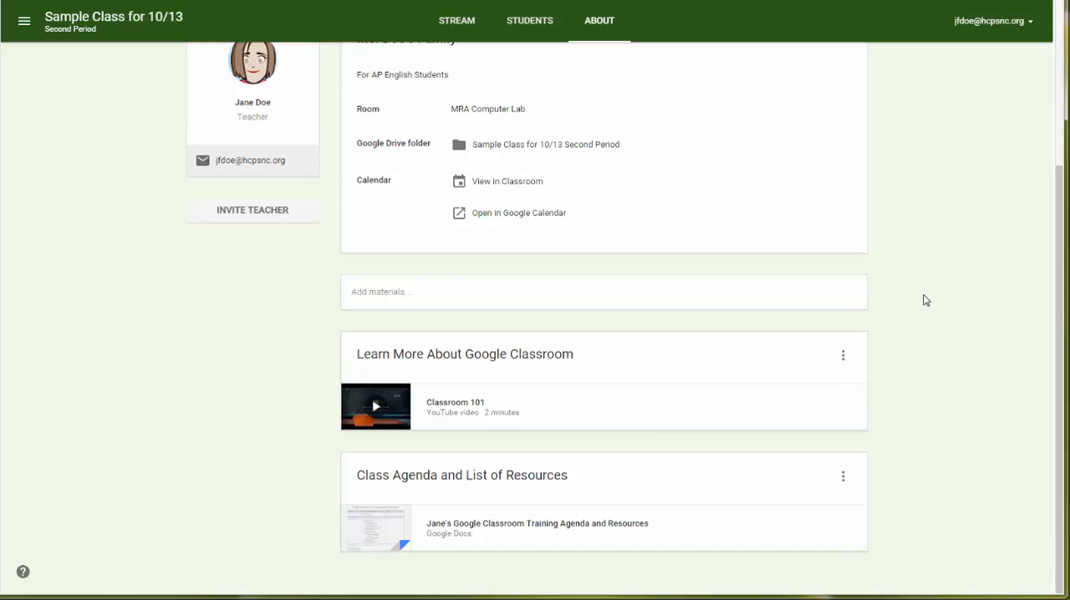
Open the teacher invitation, search the contacts for the co-teacher by name, and select the third matching entry, with the hcpsnc.org address.
scroll(926, 300, up, 3)
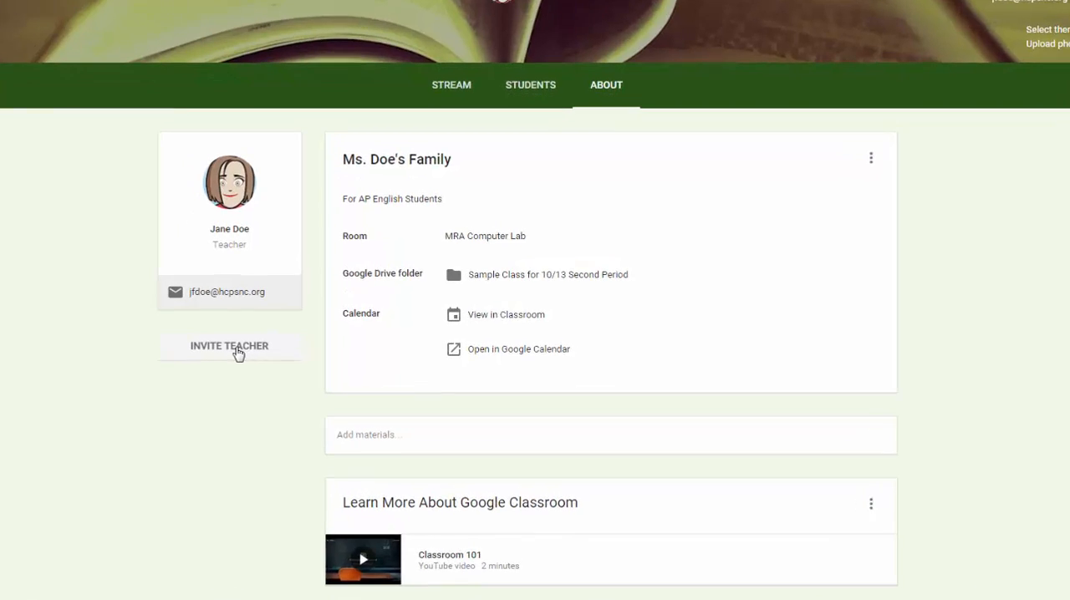
click(237, 354)
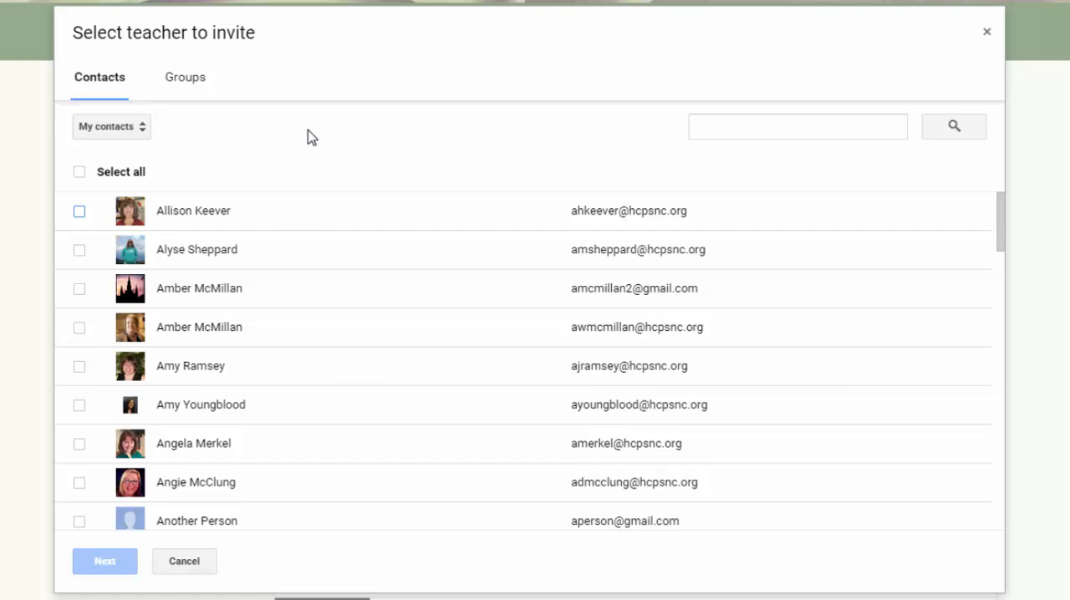
click(146, 134)
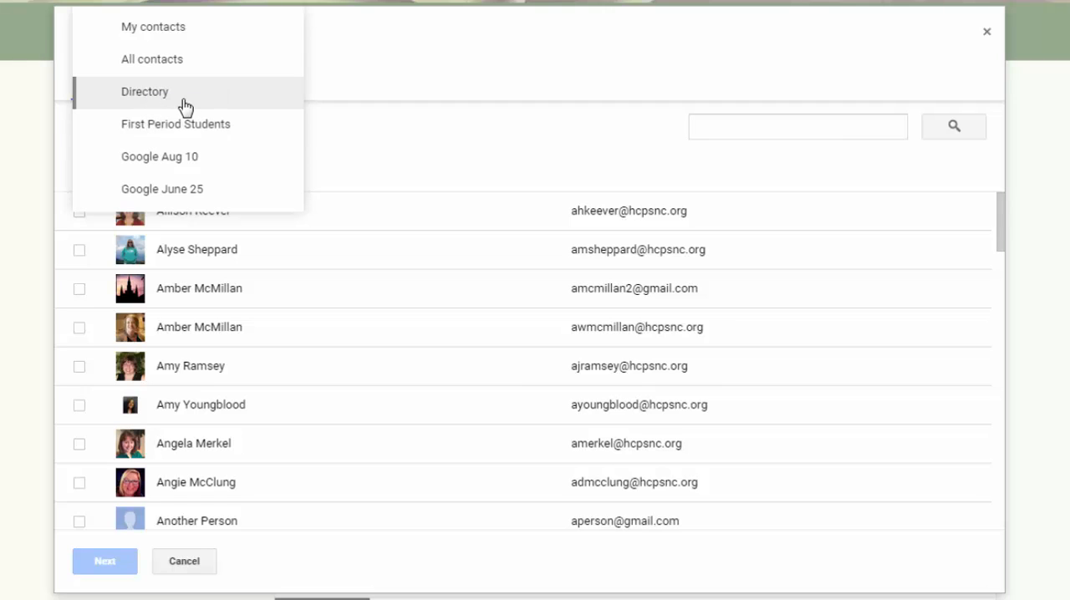
click(776, 128)
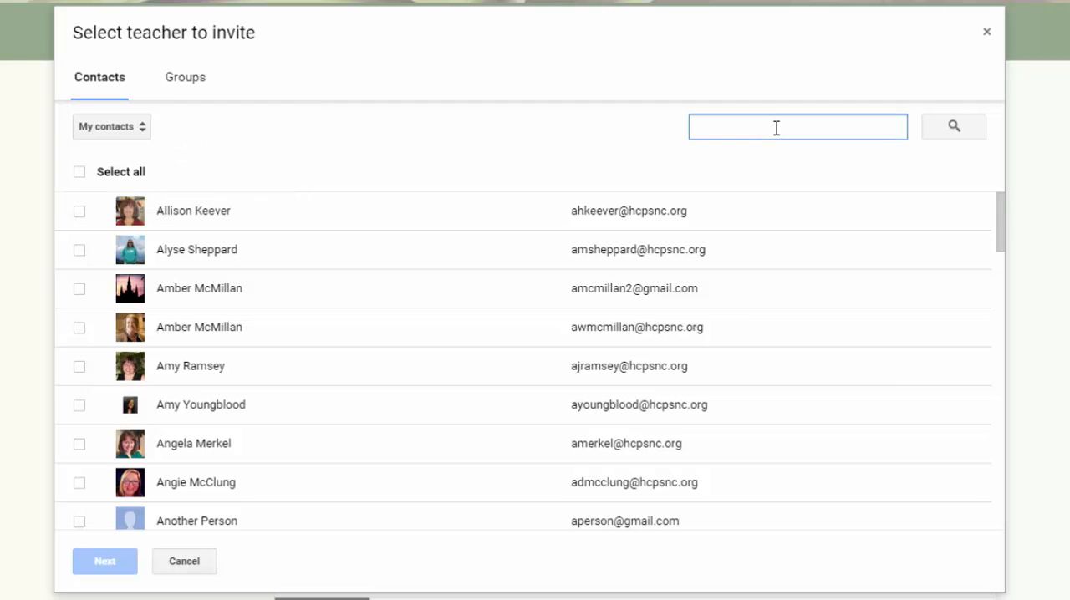
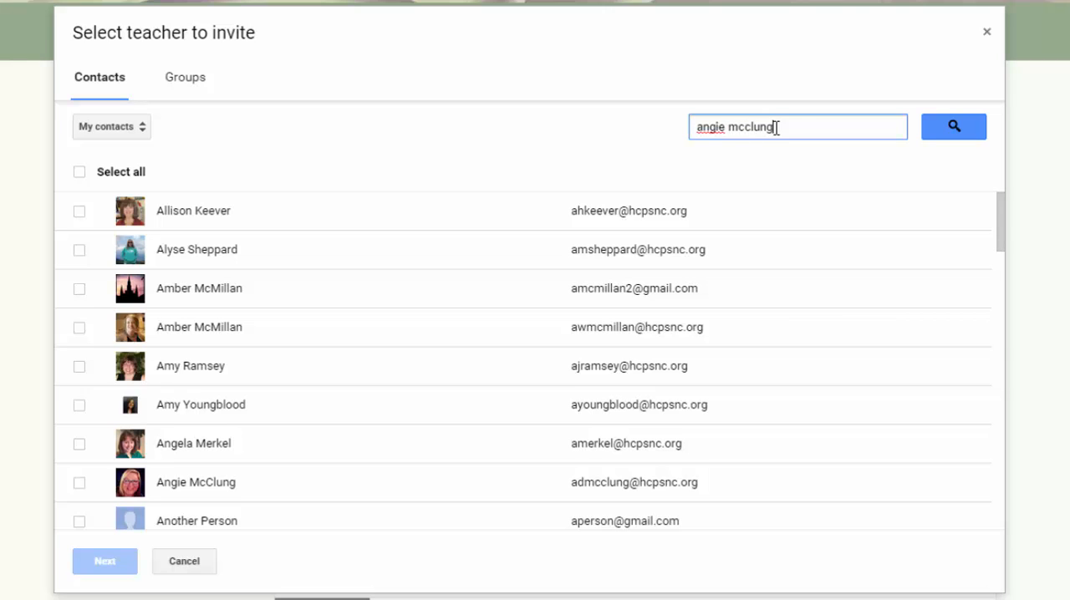
key(Return)
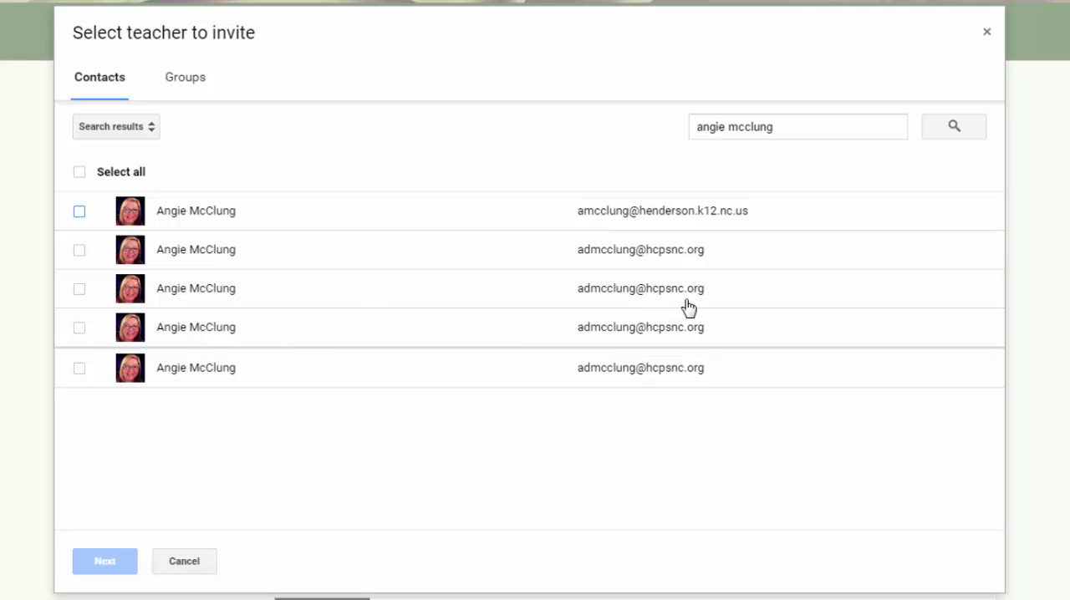
click(83, 290)
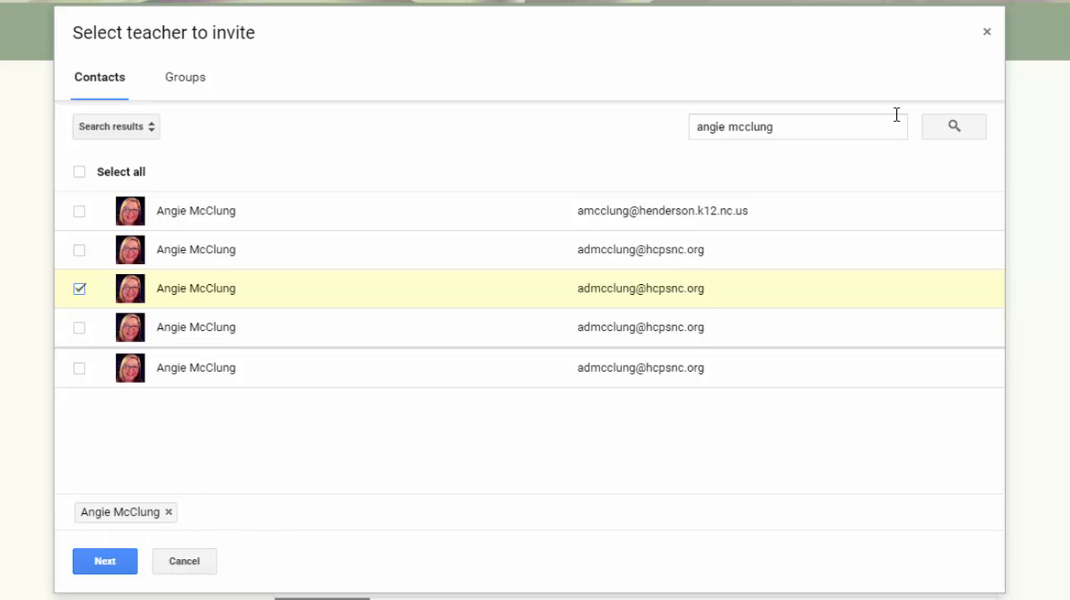
Search the contacts for a second co-teacher by name and select the third matching entry, with the hcpsnc.org address.
drag(787, 137, 649, 145)
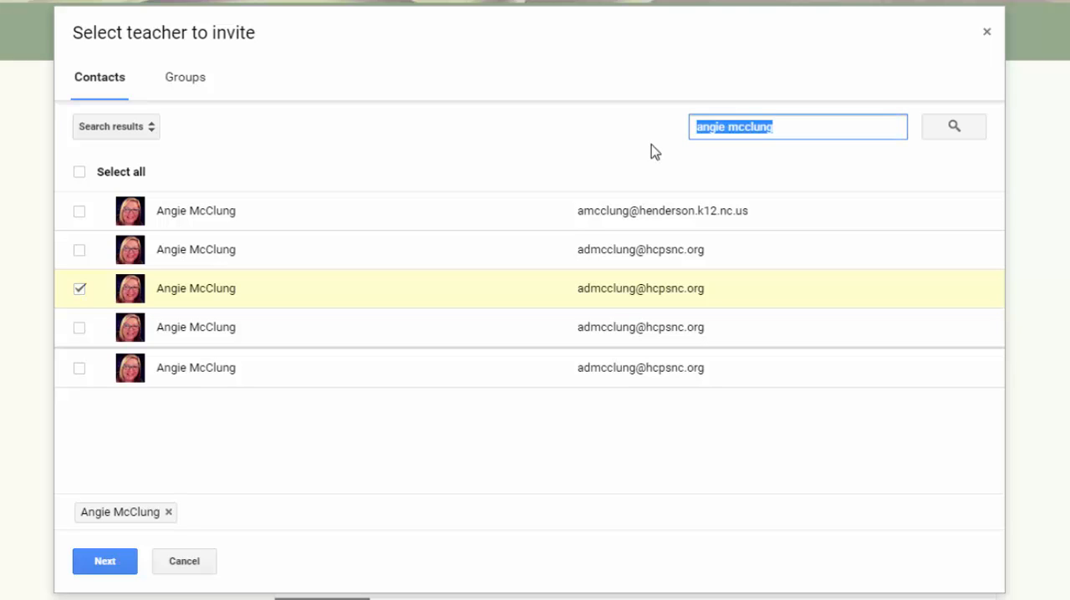
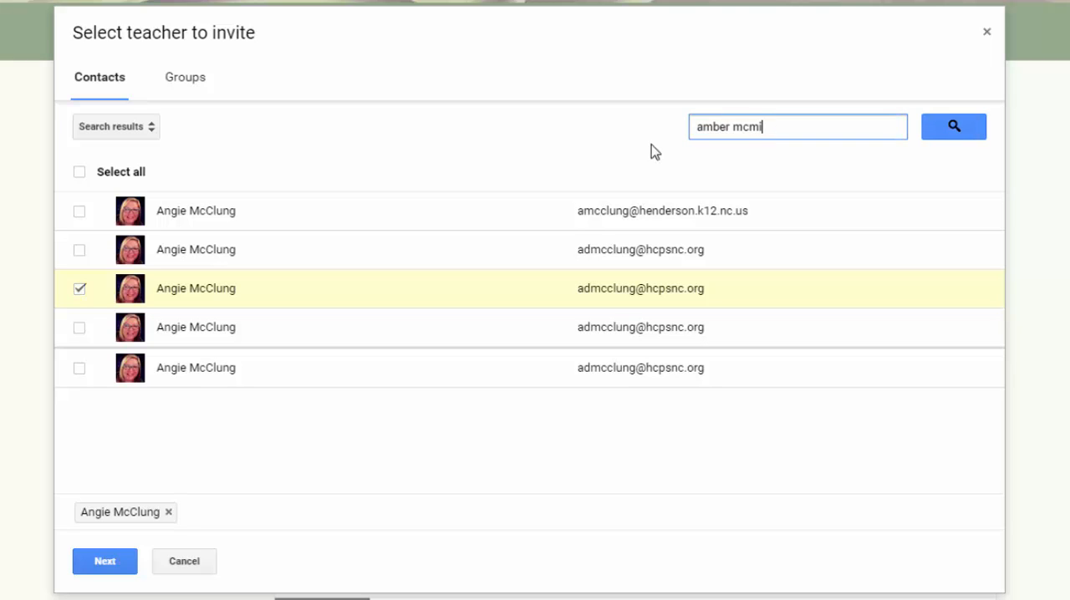
key(Return)
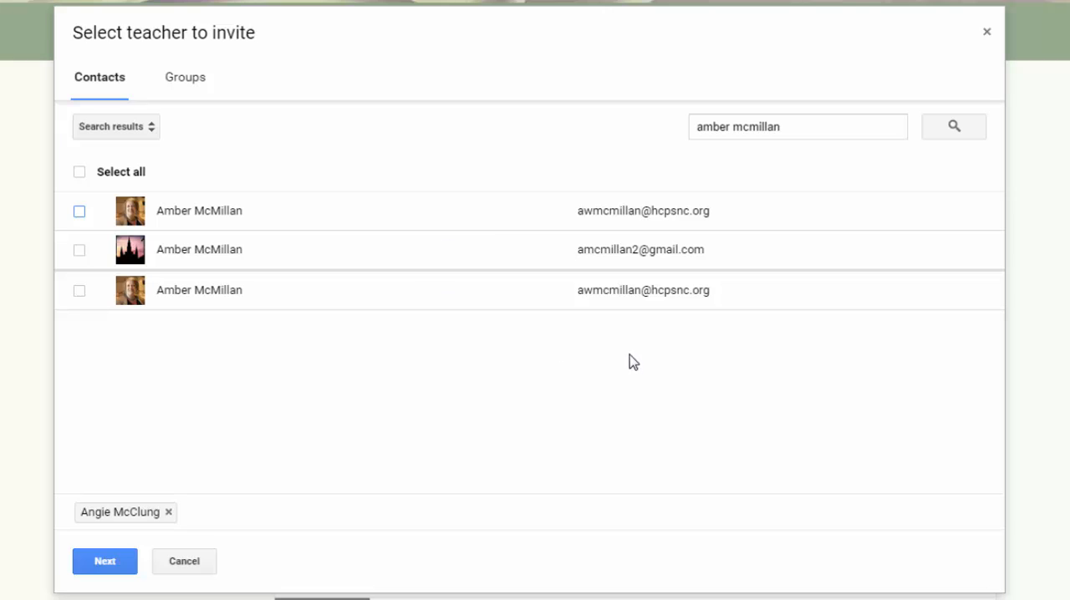
click(80, 292)
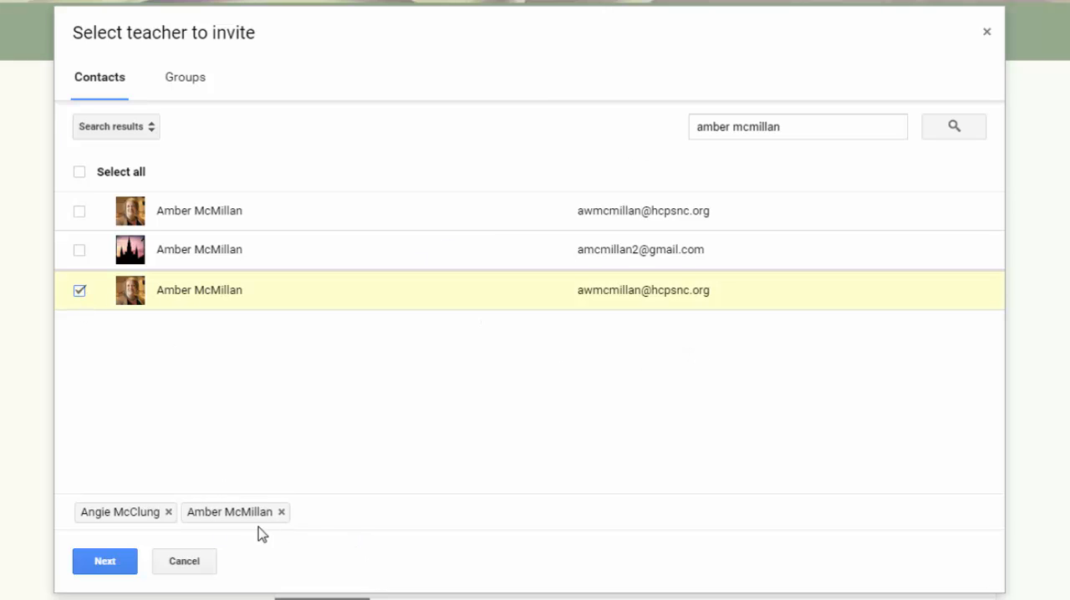
Continue with both selected teachers and send them the invitations to co-teach the class.
mouse_move(220, 513)
click(105, 565)
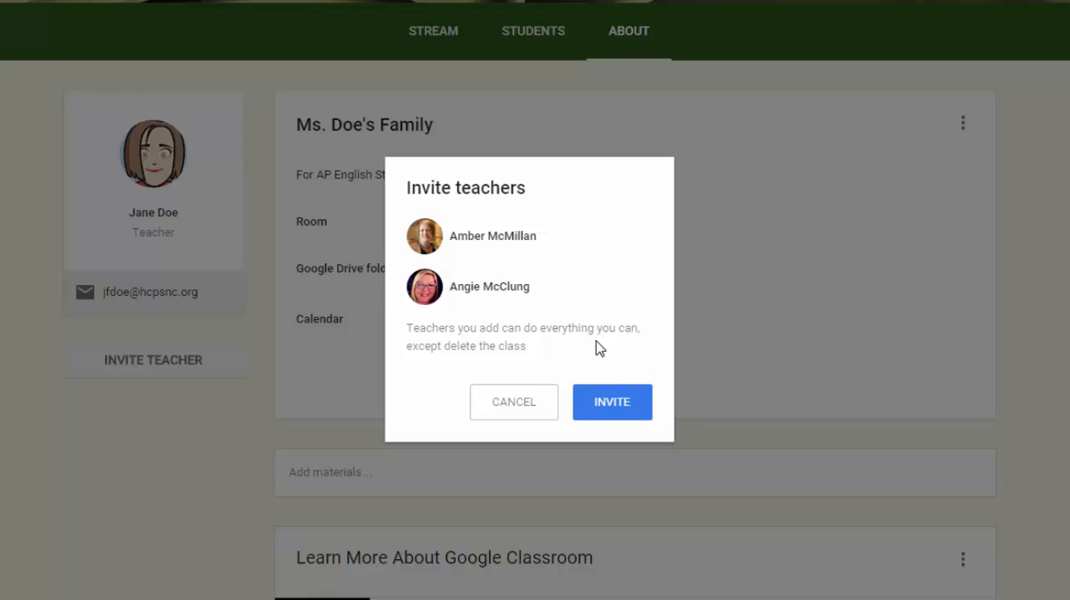
click(617, 405)
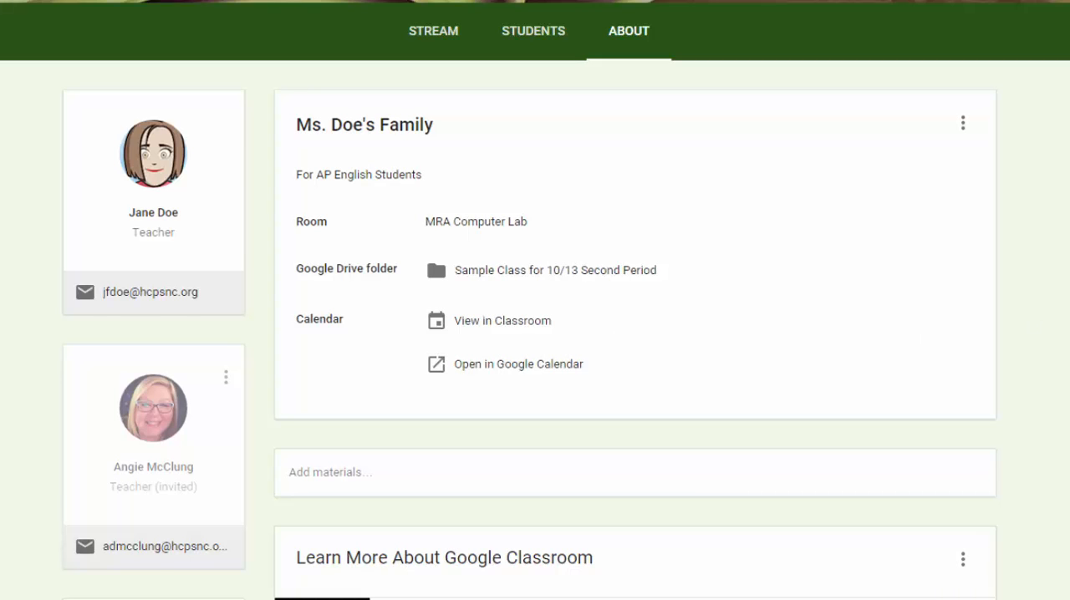
scroll(376, 410, down, 2)
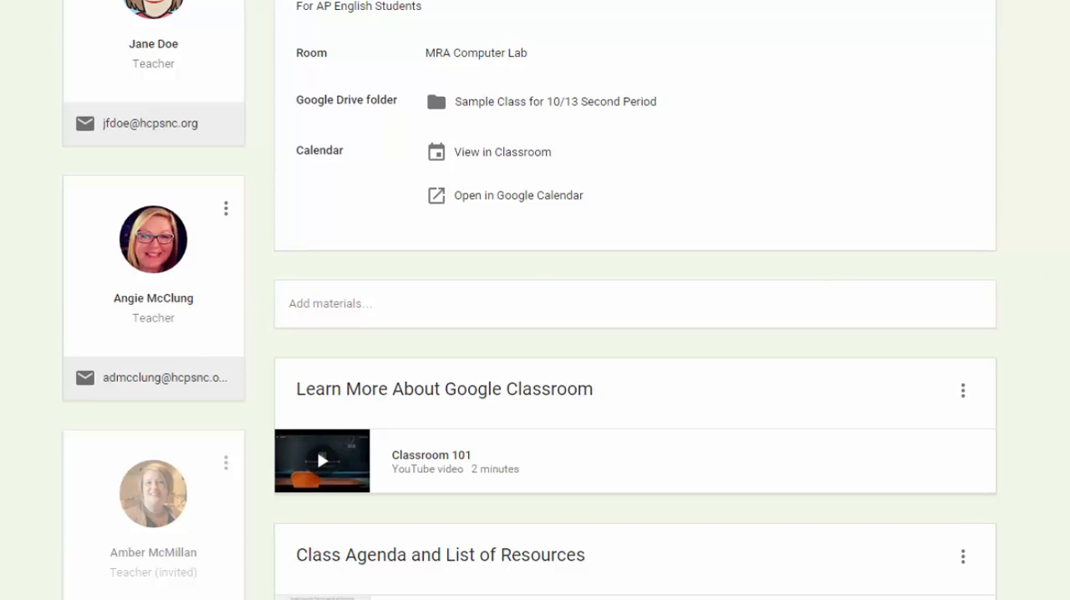
scroll(322, 65, up, 5)
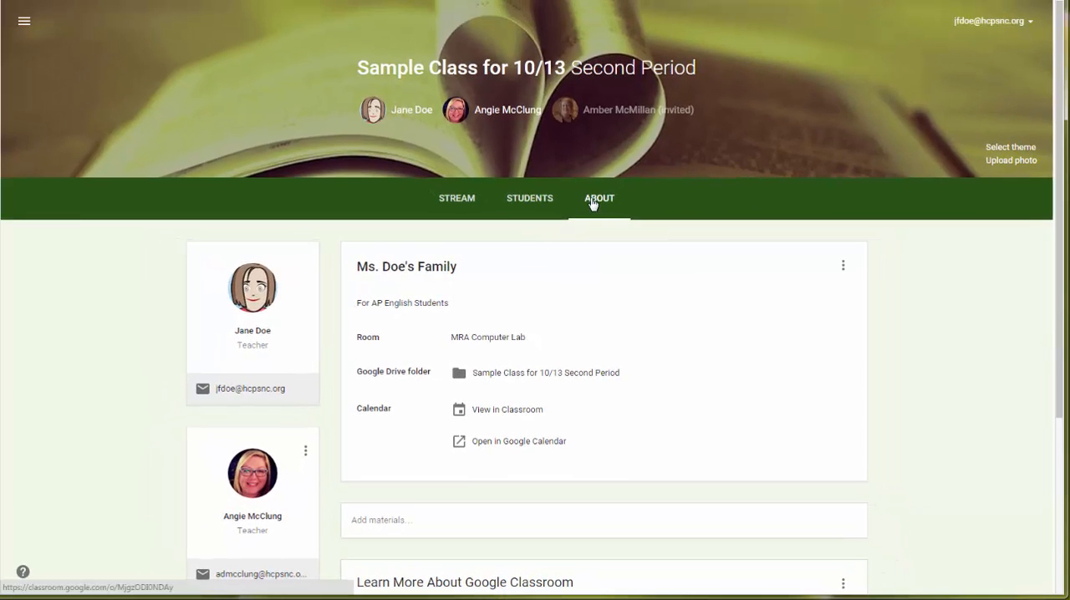
View the class's student page, check the join and create options in the class list, and return to the student page of Sample Class for 10/13.
click(540, 202)
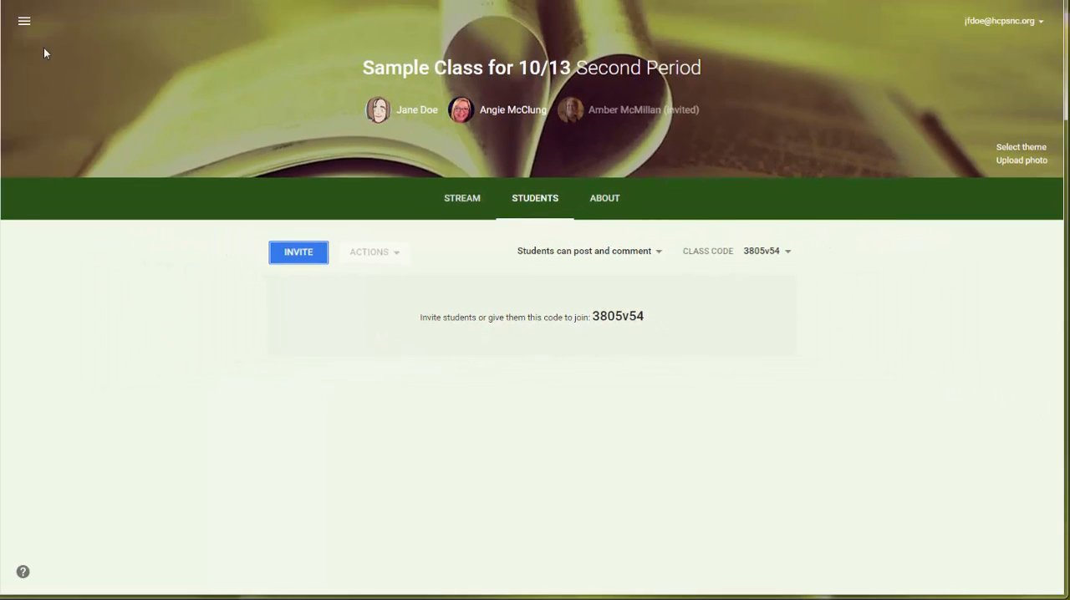
click(24, 25)
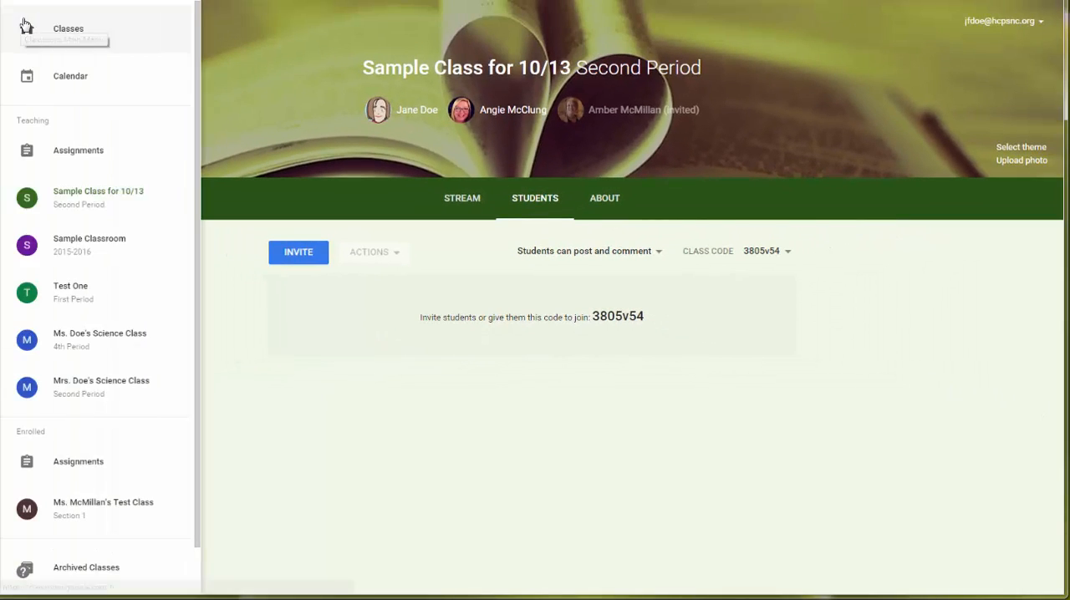
click(68, 31)
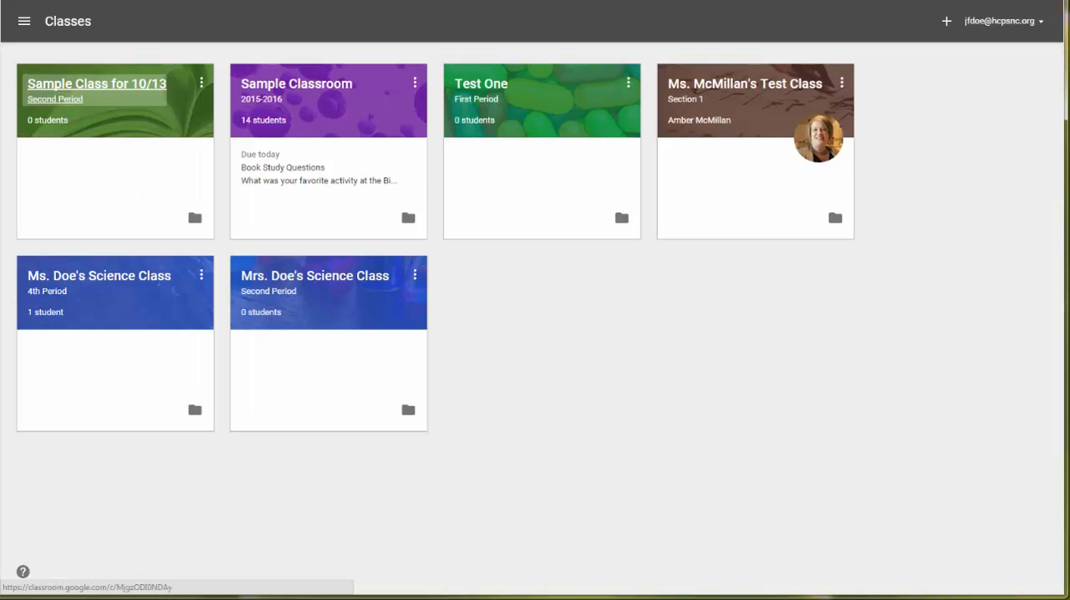
click(947, 23)
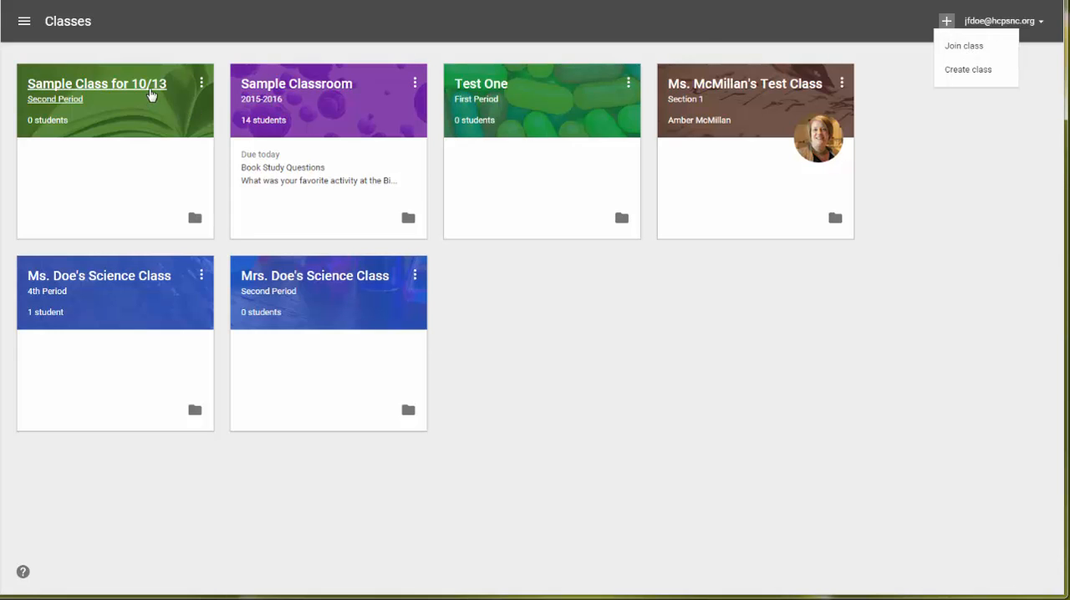
click(151, 95)
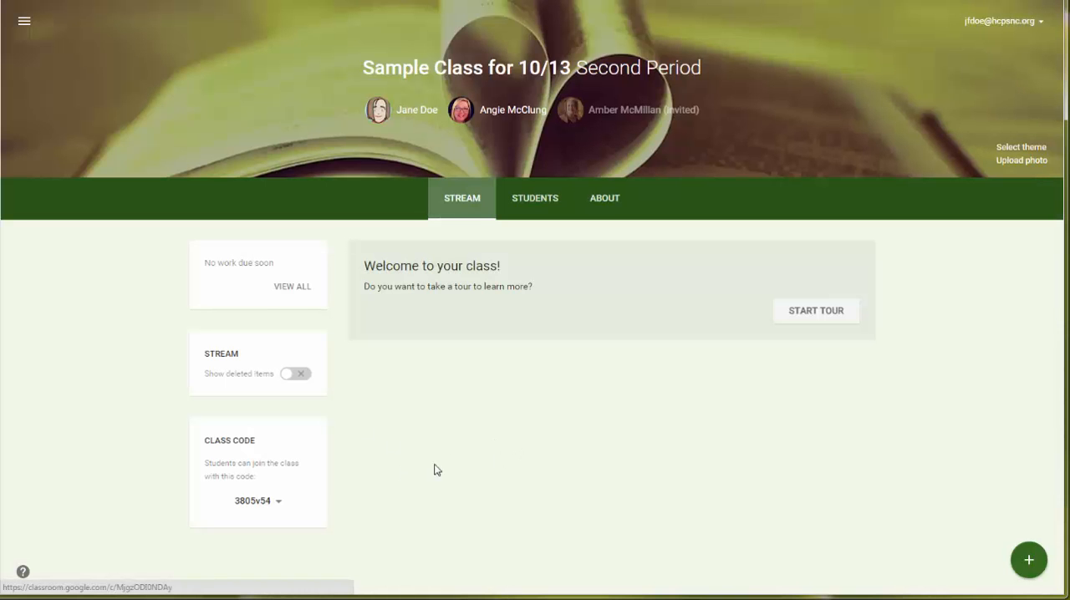
click(541, 198)
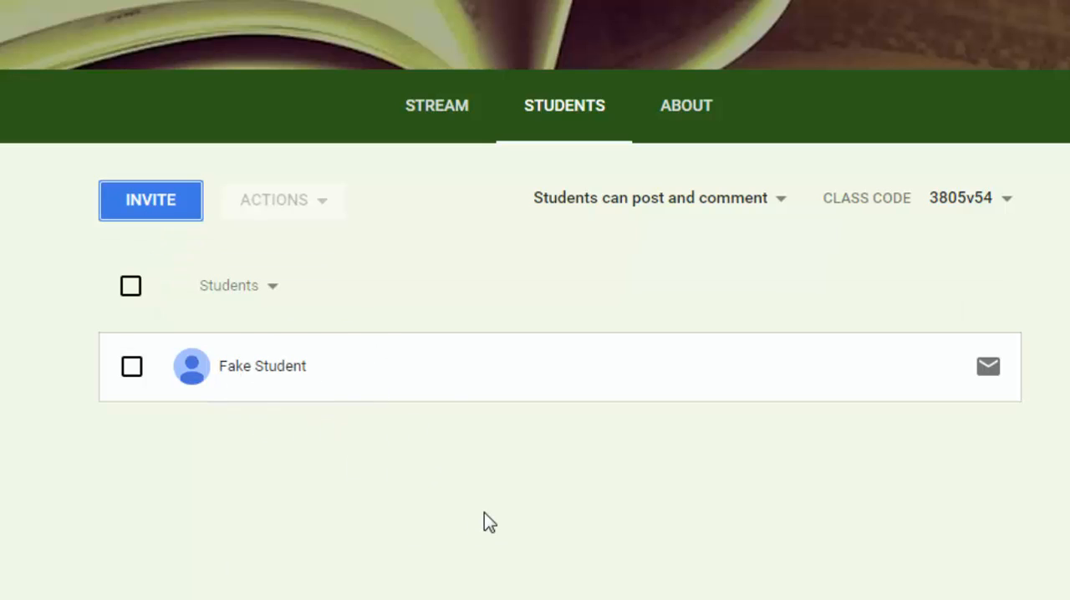
Start a student invitation, select all contacts in the First Period Students group, and cancel the invitation.
click(148, 206)
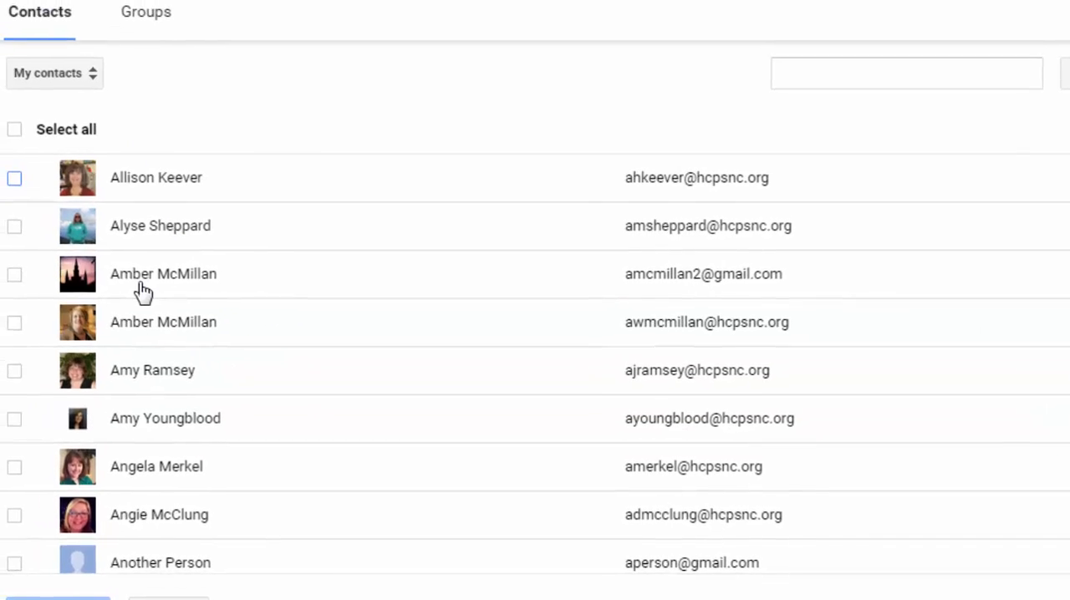
click(89, 75)
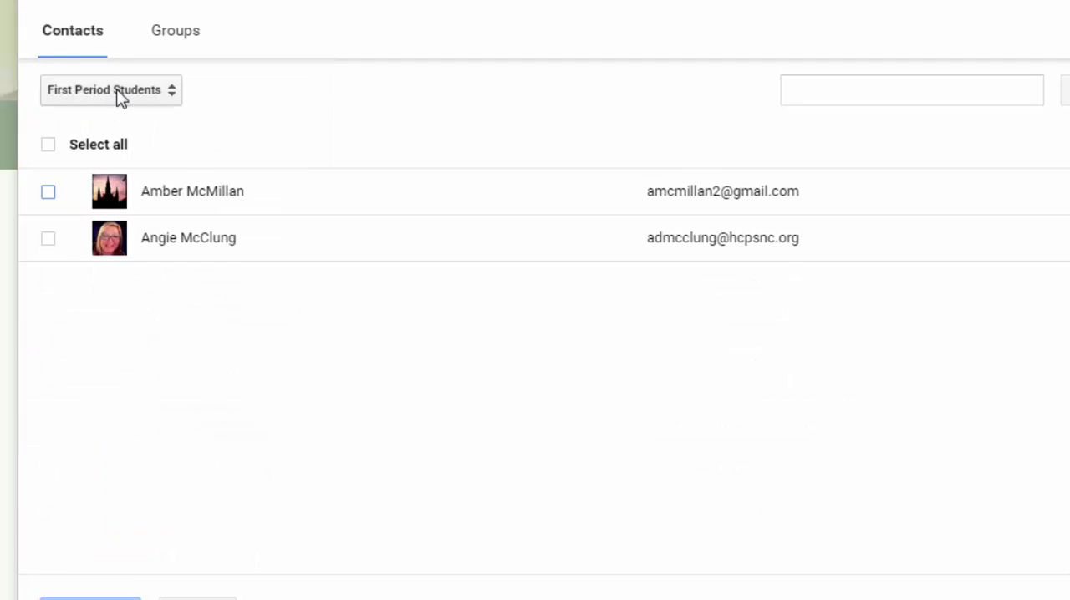
click(170, 98)
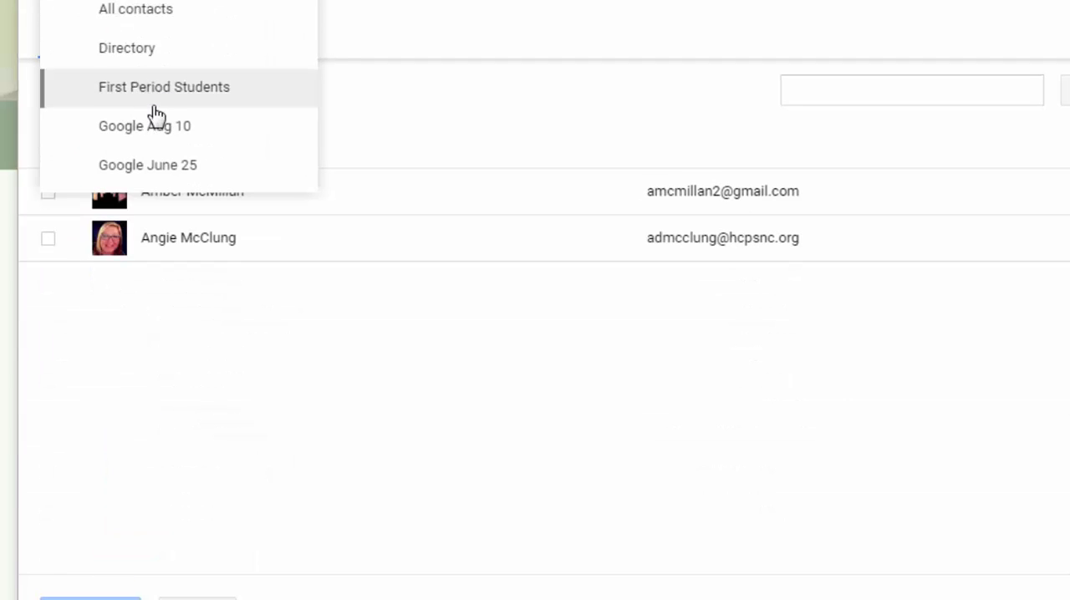
click(228, 97)
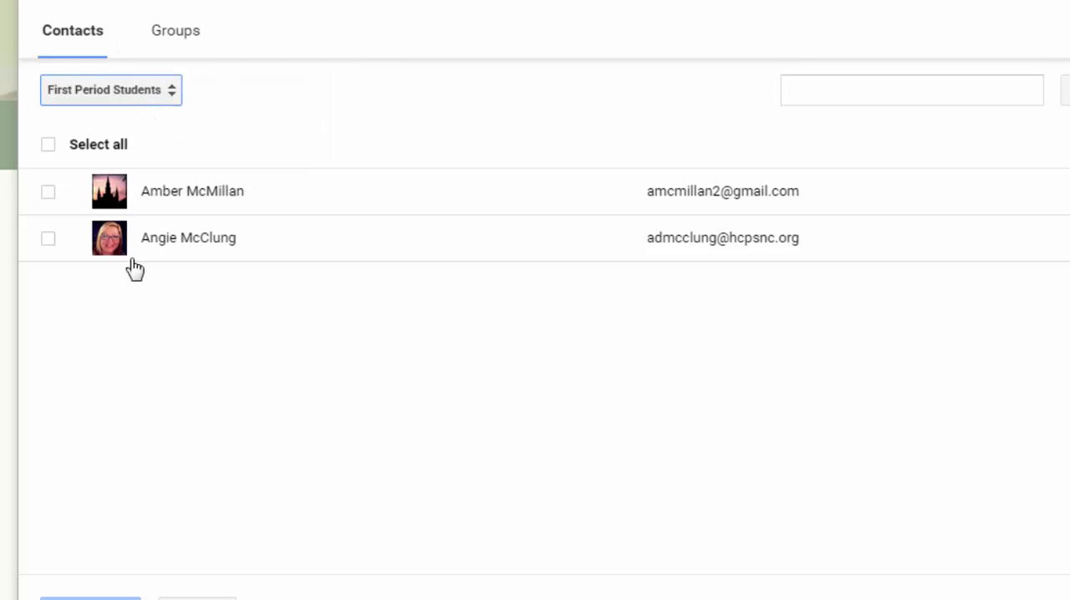
click(49, 146)
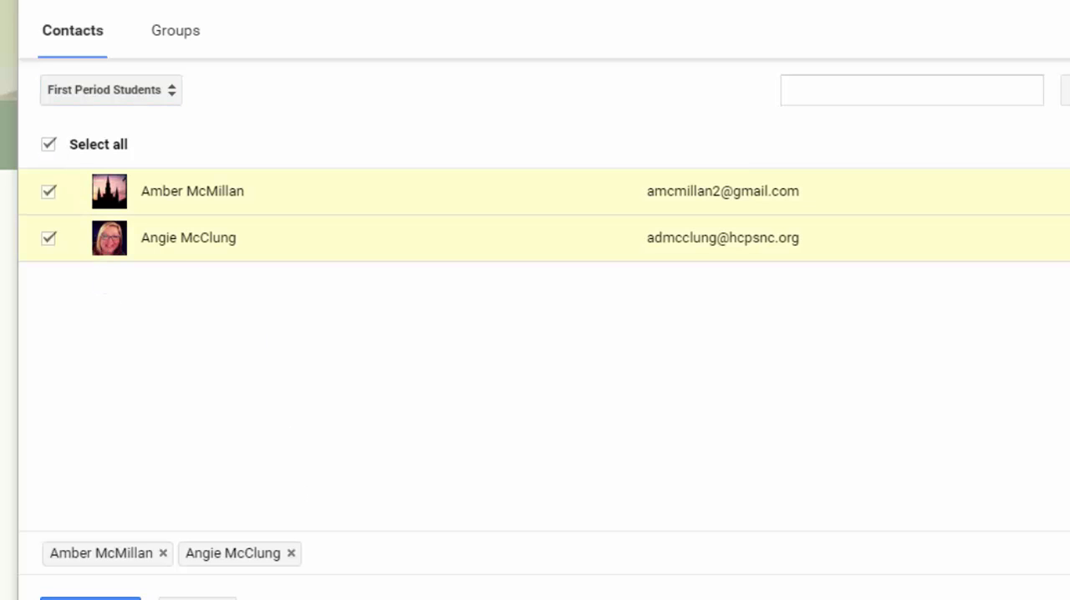
click(198, 599)
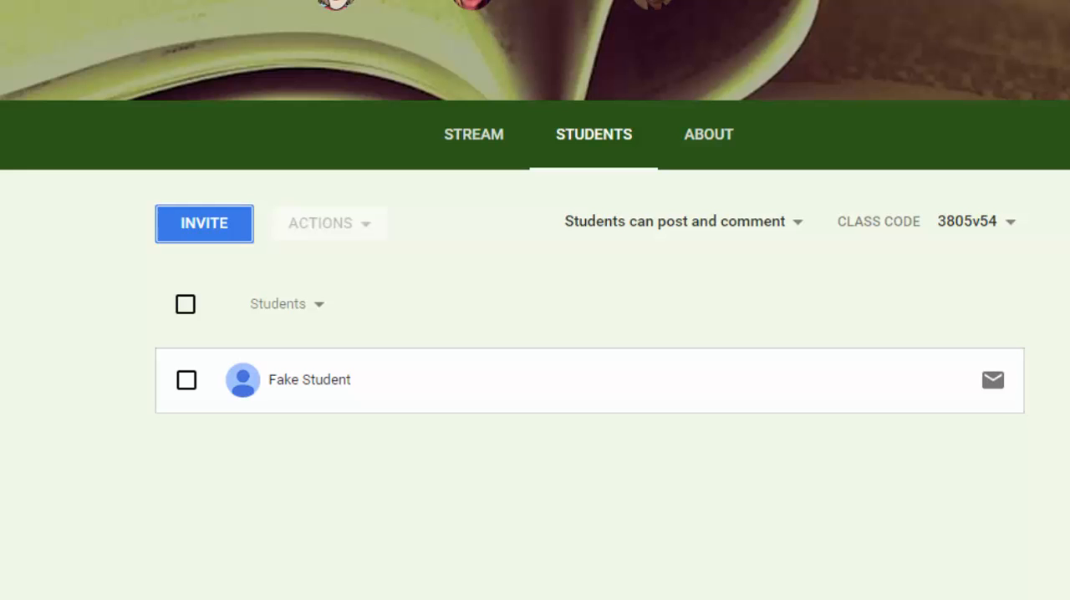
Check the options for the class code, and discard the blank e-mail addressed to the enrolled student.
click(1011, 222)
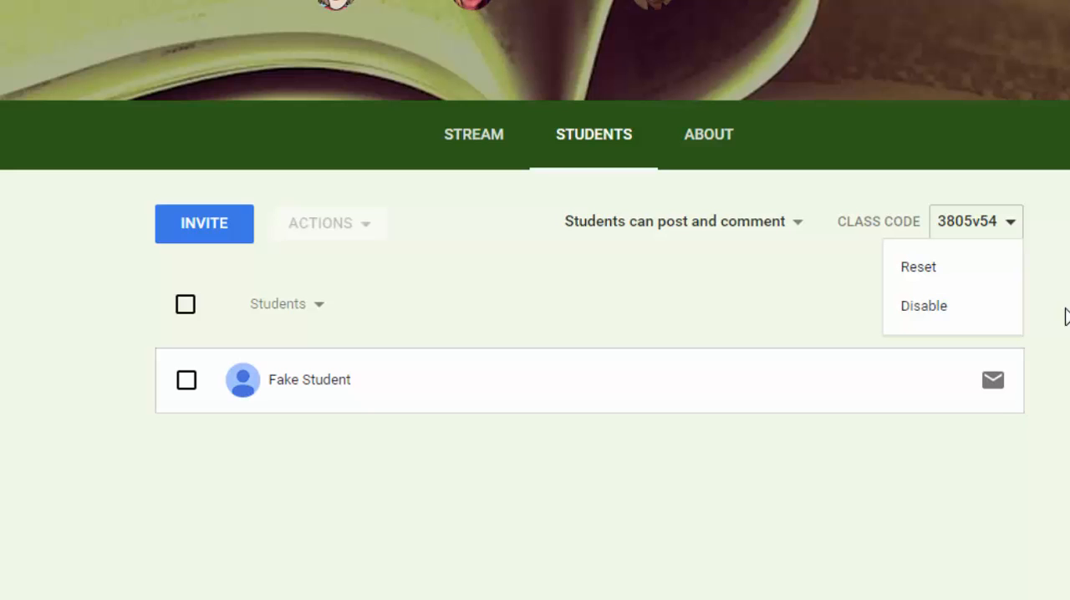
click(1013, 227)
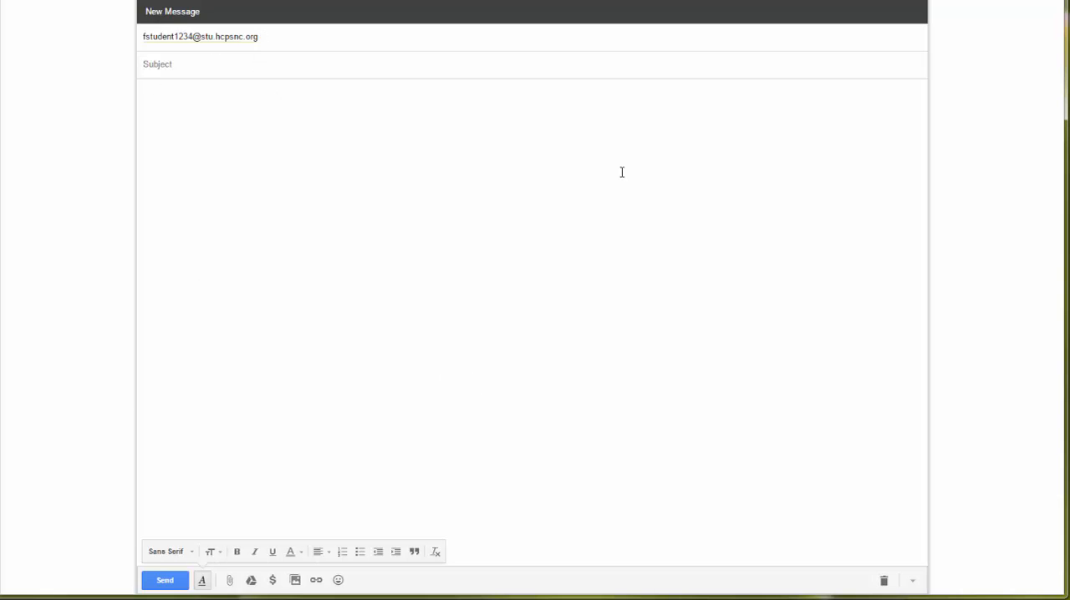
click(883, 580)
click(513, 87)
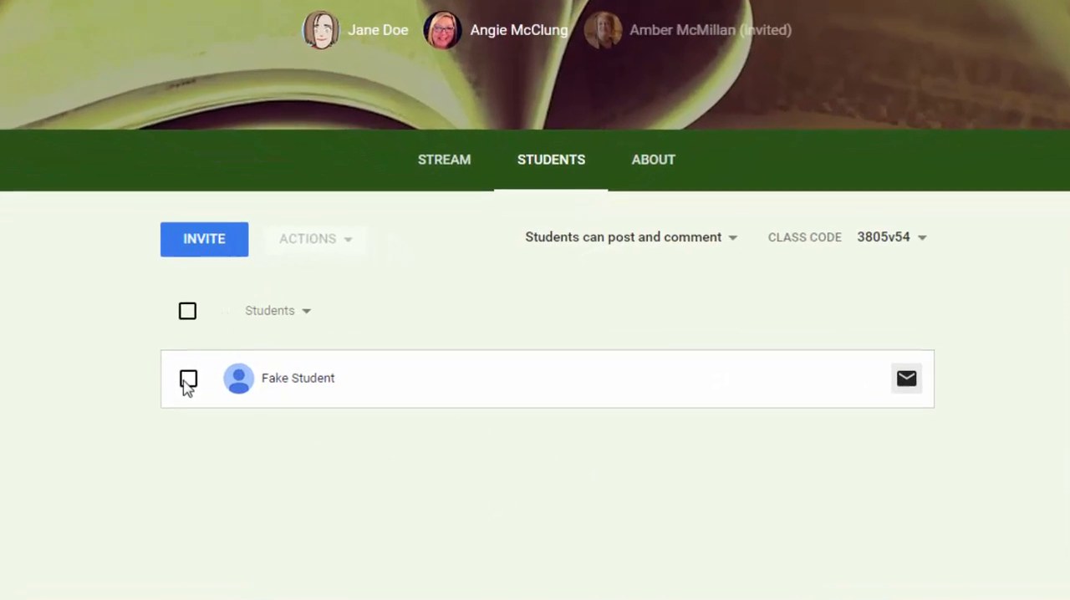
Review the actions available for the enrolled student and the class's posting permissions, choosing Students can post and comment.
click(187, 381)
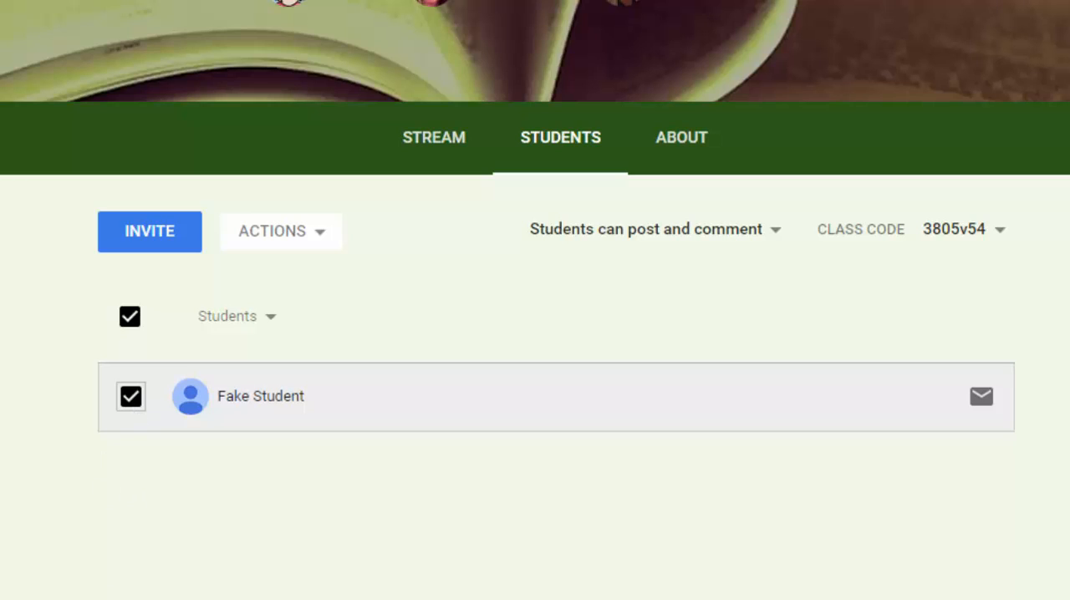
click(314, 242)
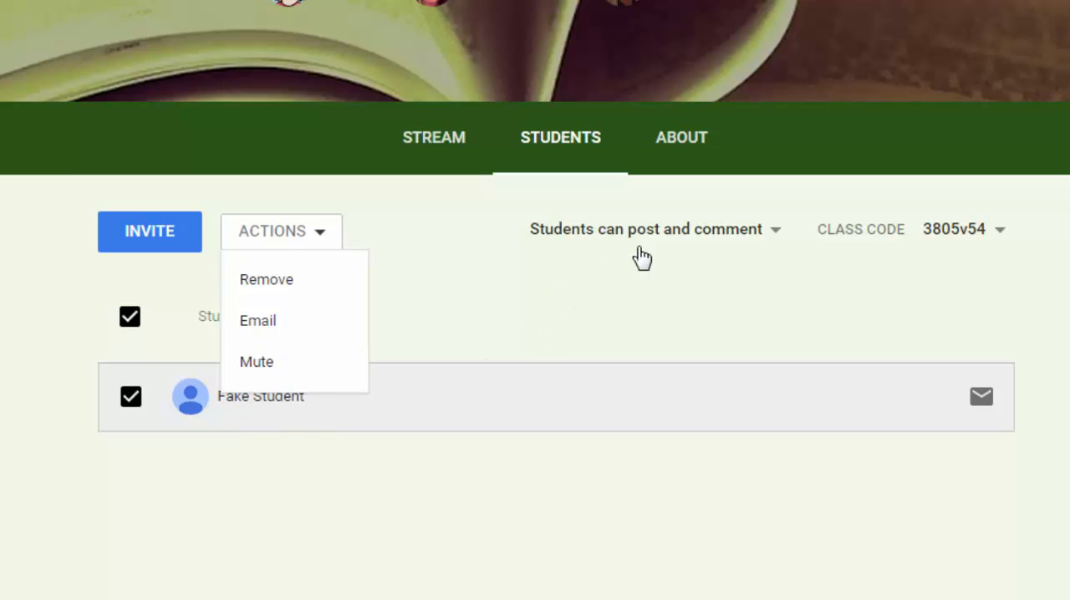
click(777, 234)
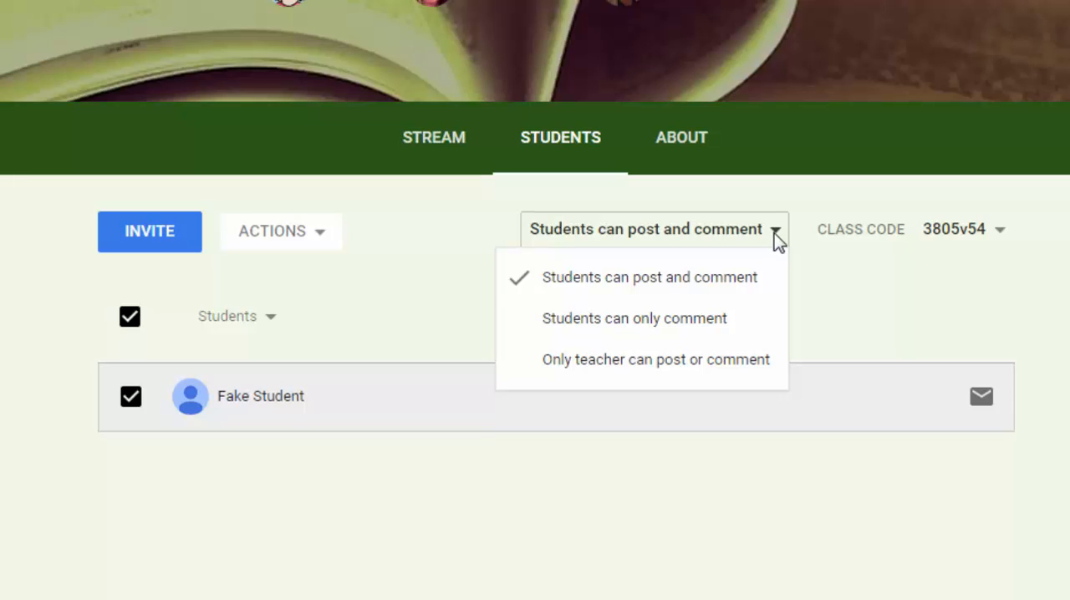
click(696, 285)
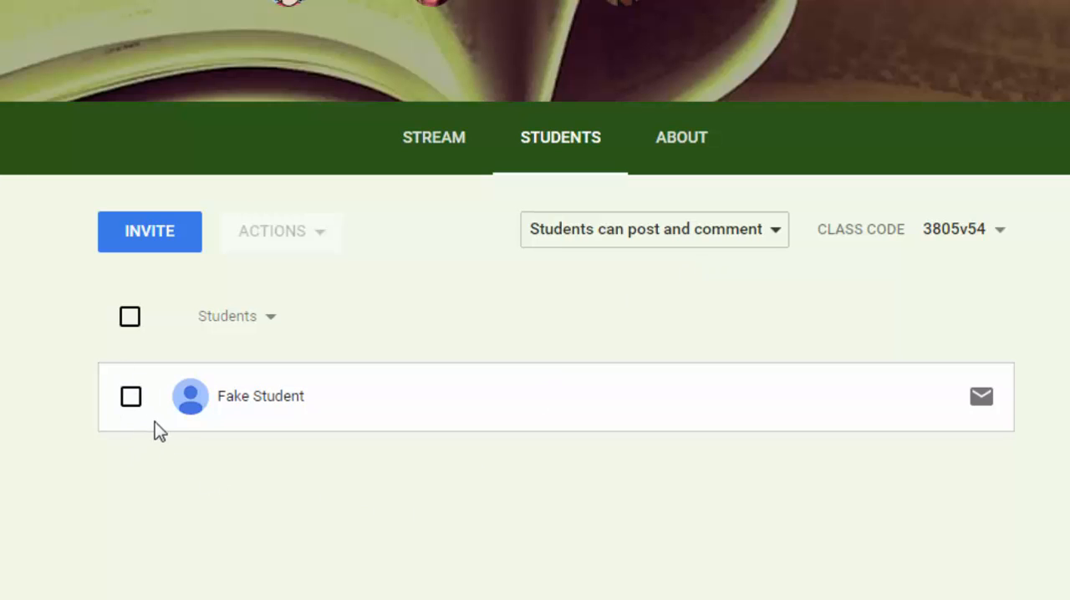
Select the enrolled student again to examine the Mute action, and clear the selection.
click(132, 397)
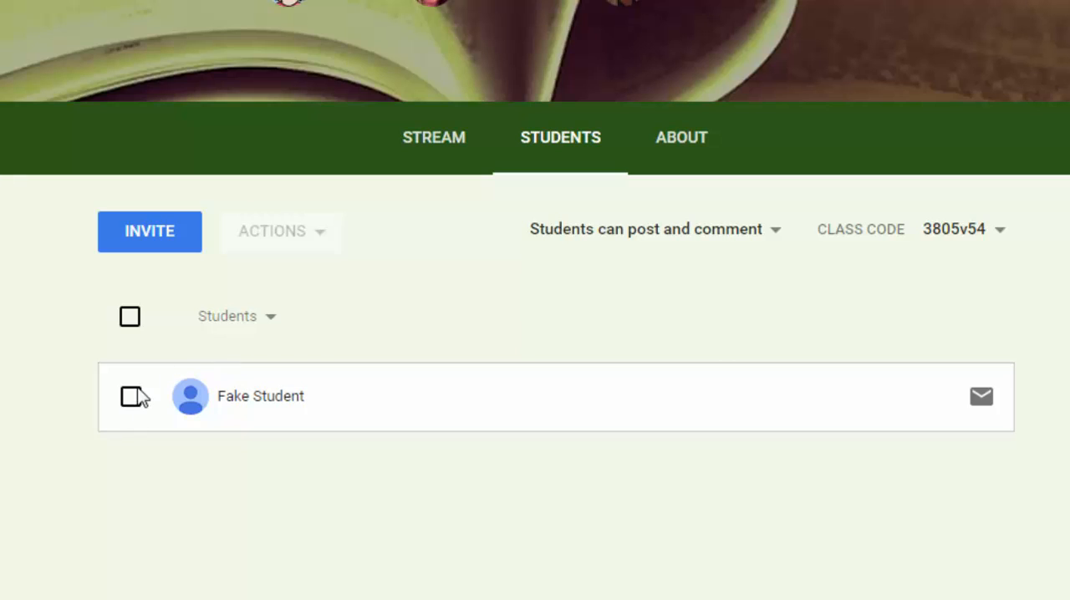
click(134, 398)
click(321, 234)
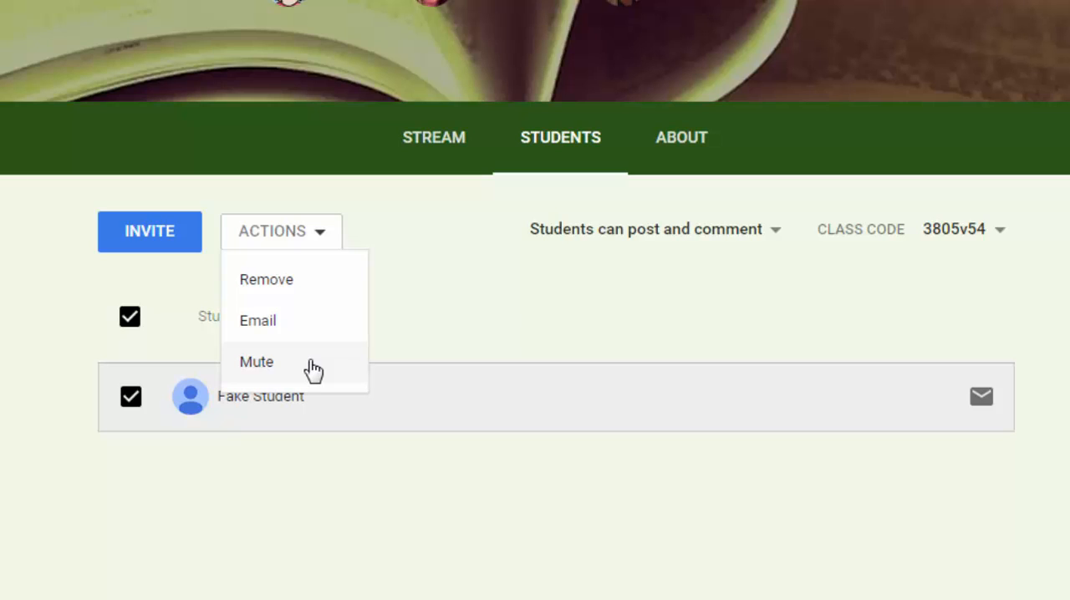
click(125, 402)
click(125, 400)
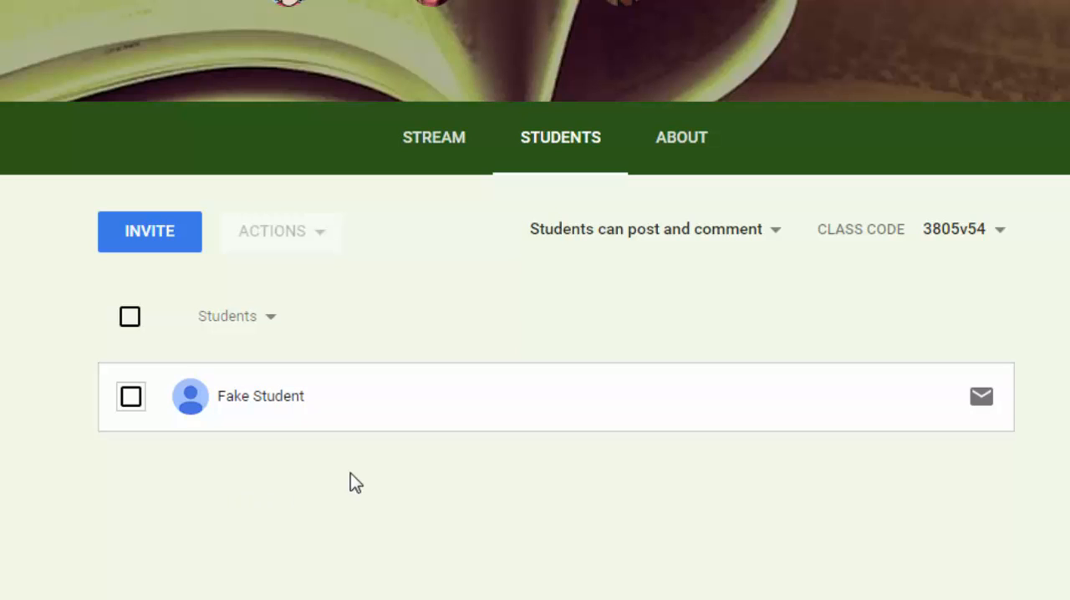
Start an announcement in the class stream reading "Don't forget about the field trip to Biltmore House on October 19th.".
click(433, 144)
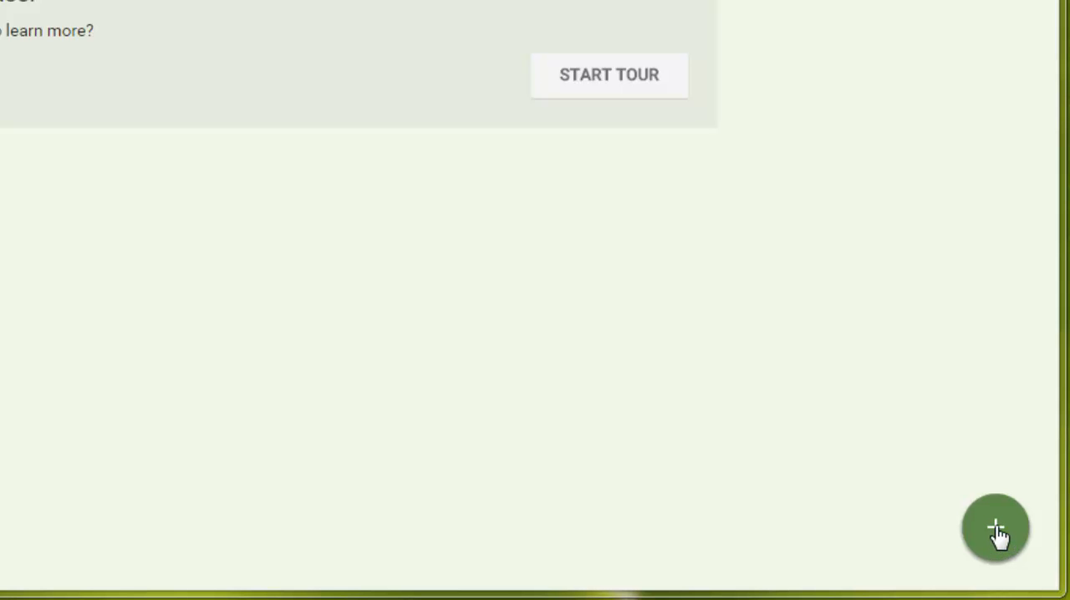
click(1000, 542)
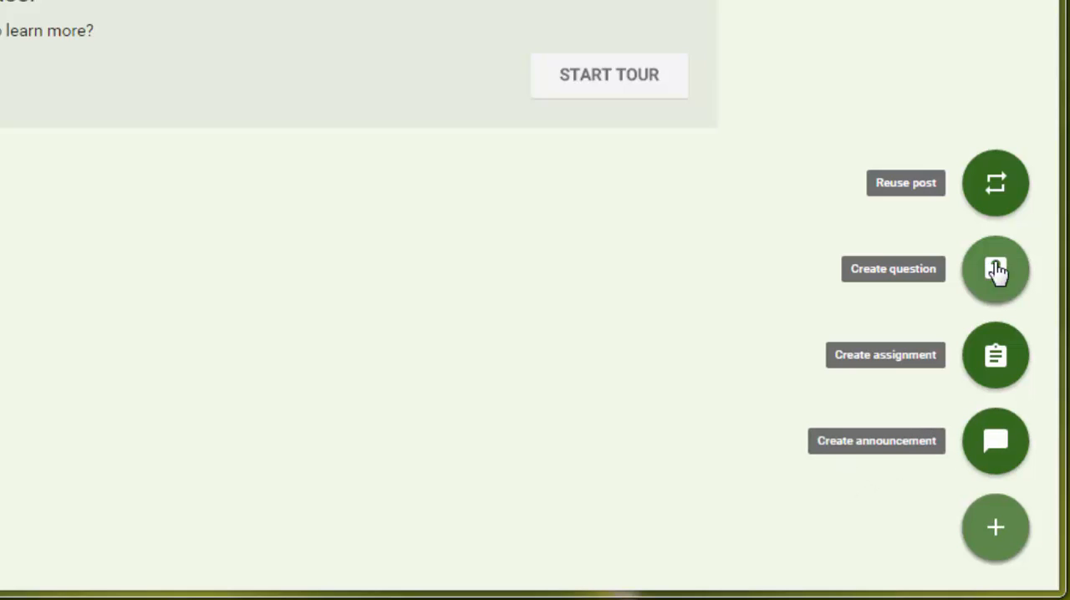
click(999, 448)
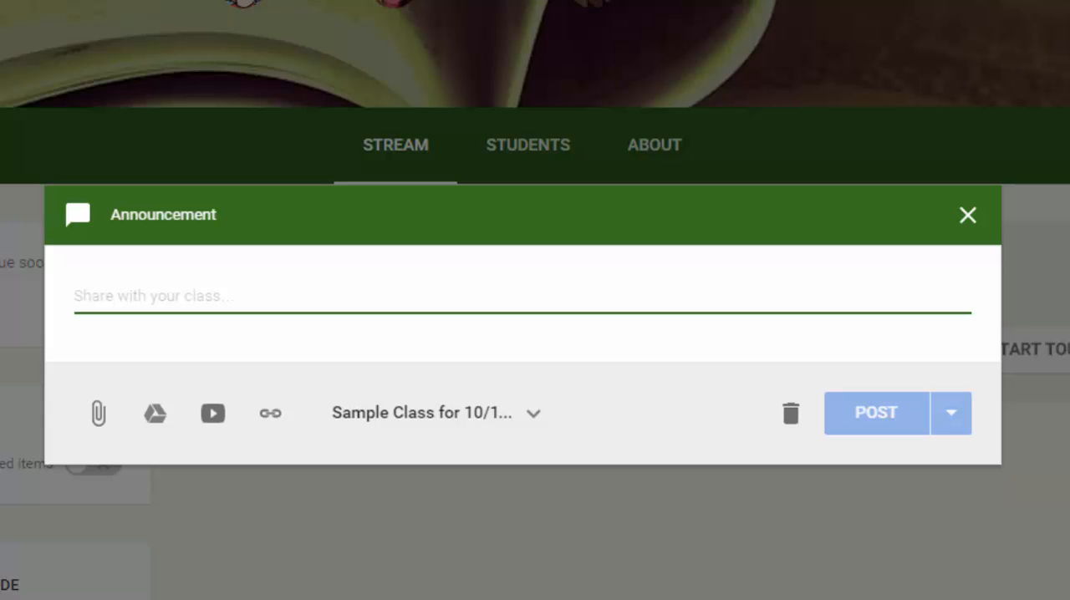
text(Don't)
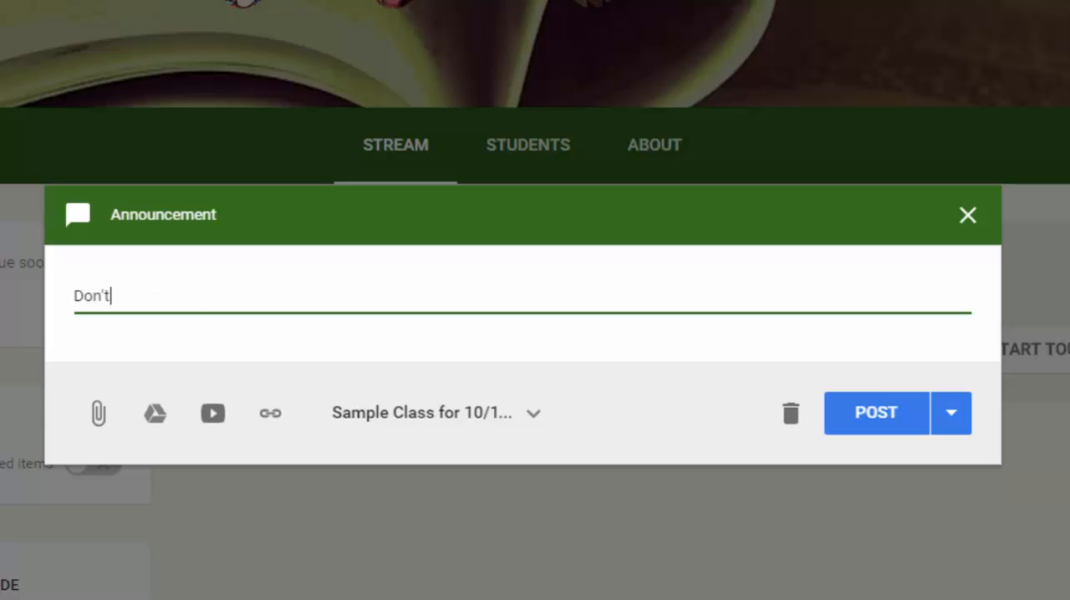
text( forget about )
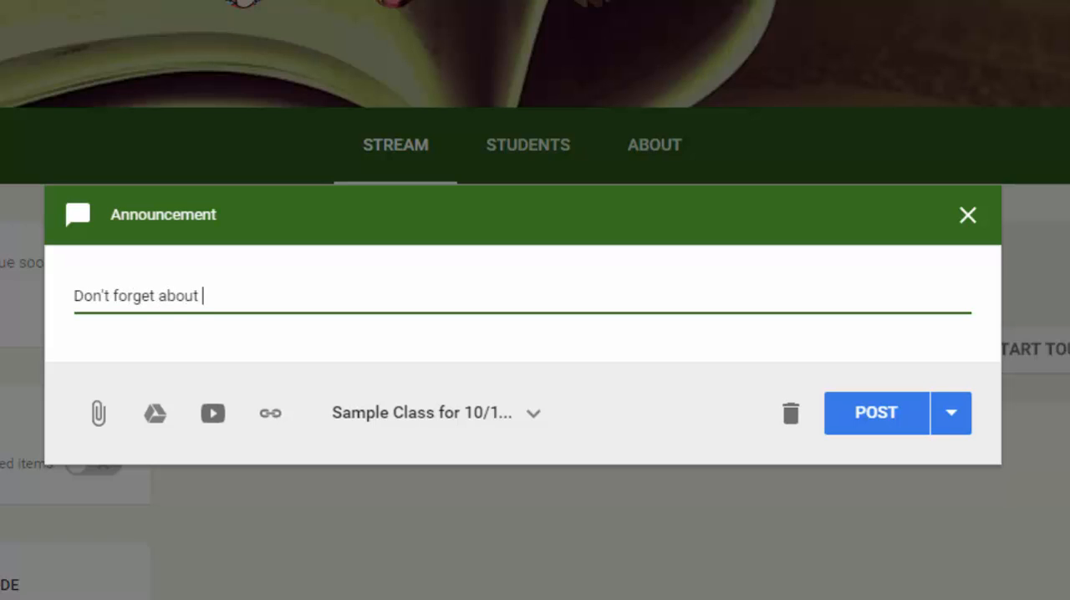
text(the field t)
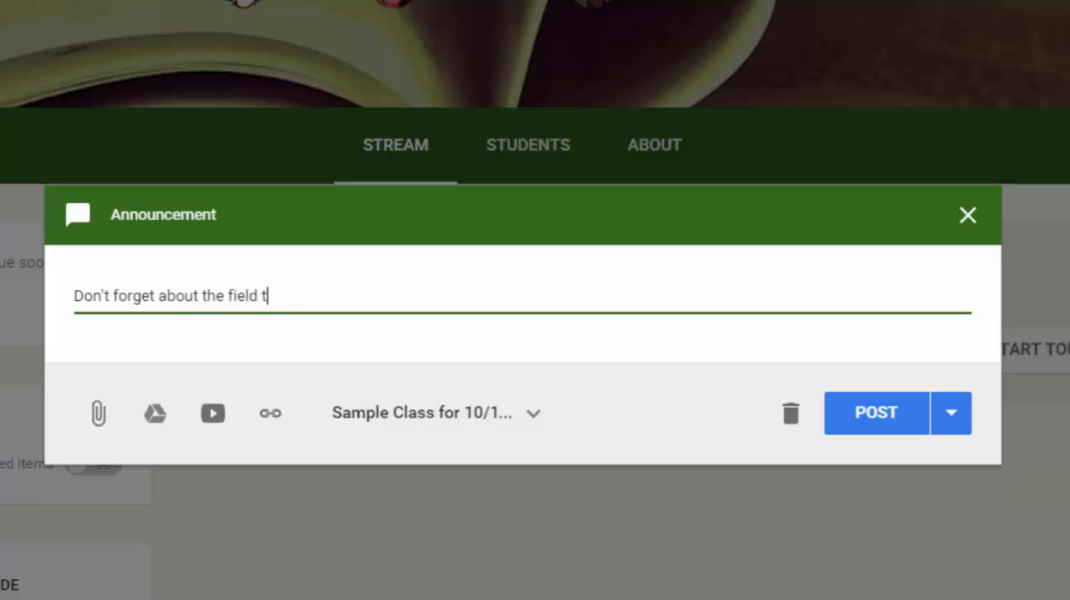
text(rip to Biltmore H)
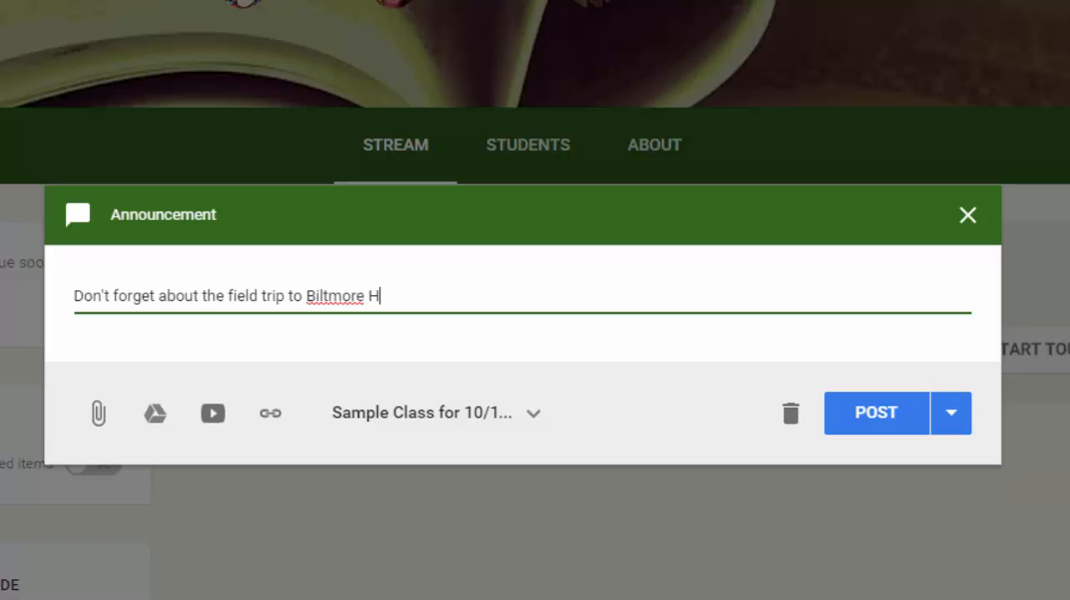
text(ouse on October)
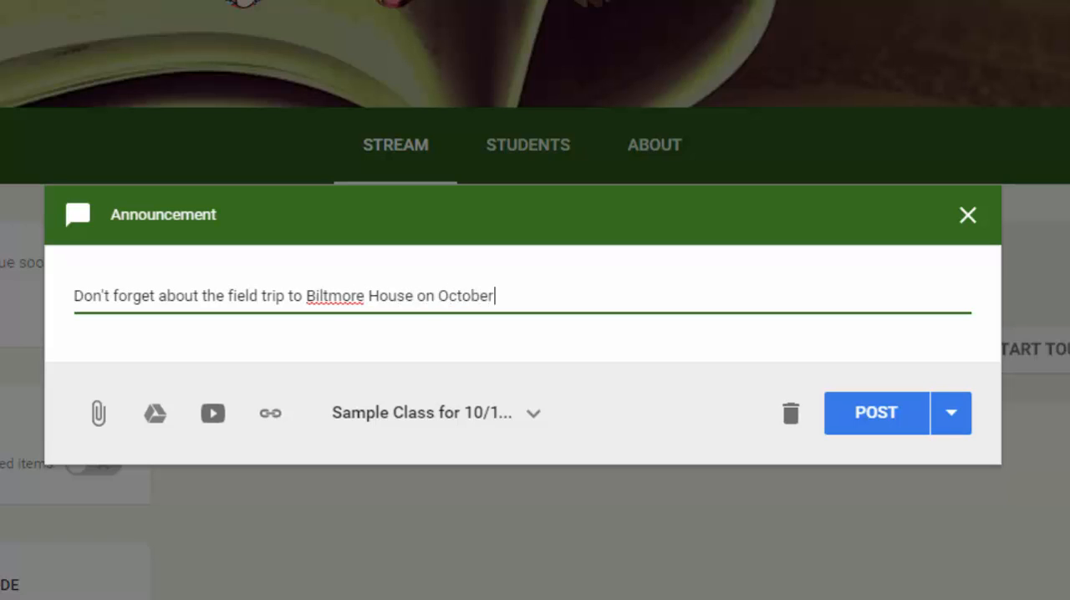
text( 19th. Please turn)
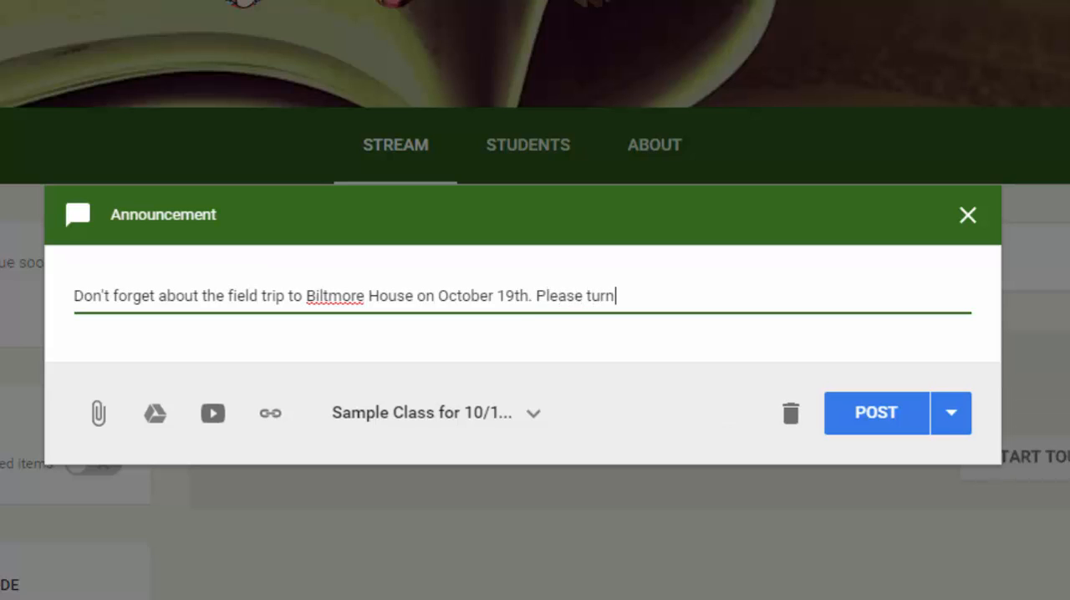
text( in the )
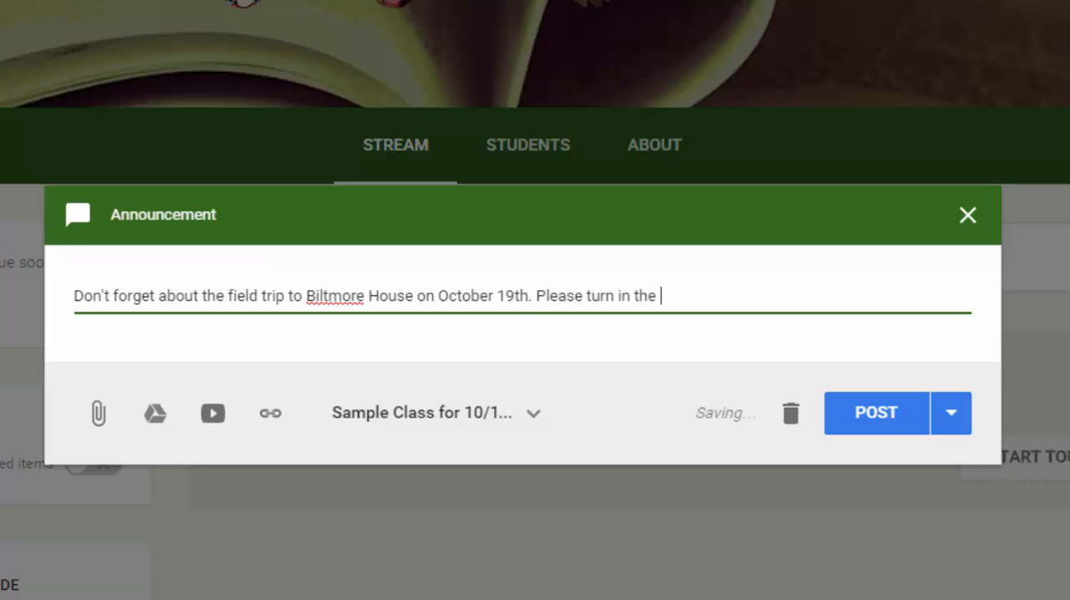
text(field trip )
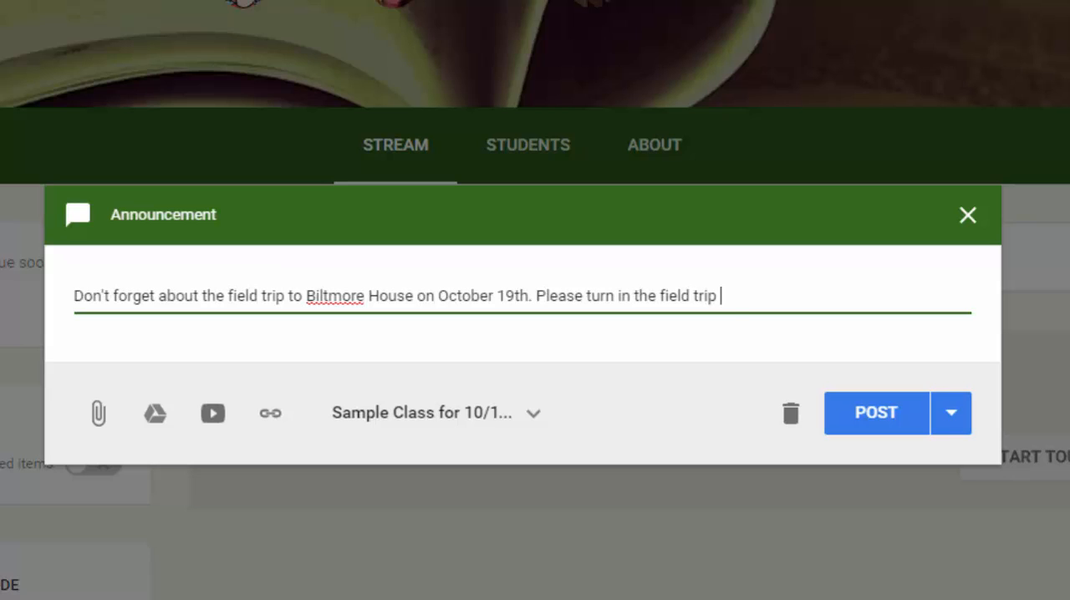
text(permission form b)
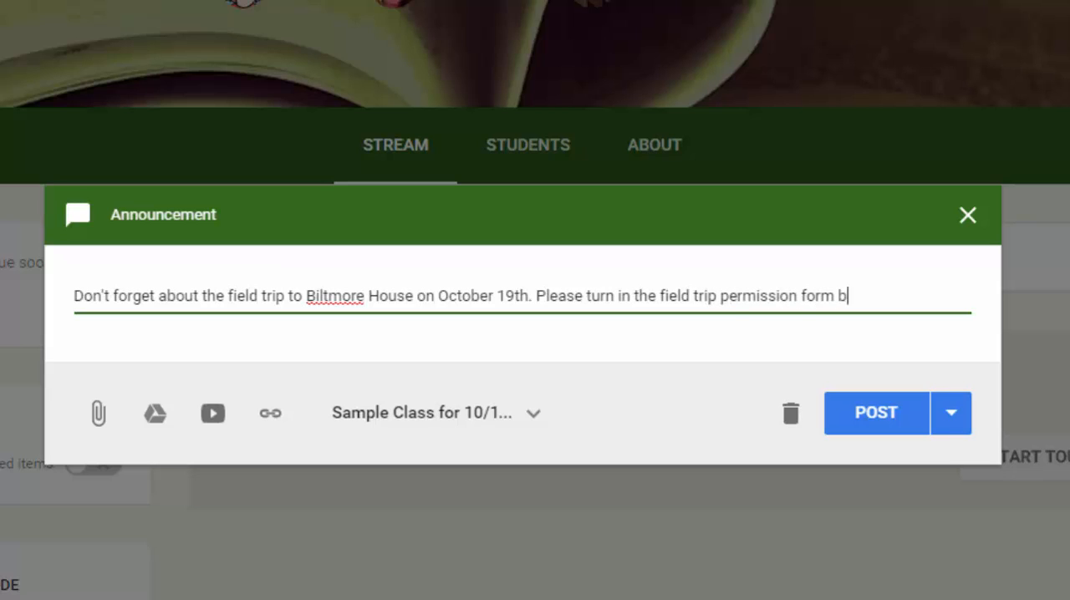
text(y the)
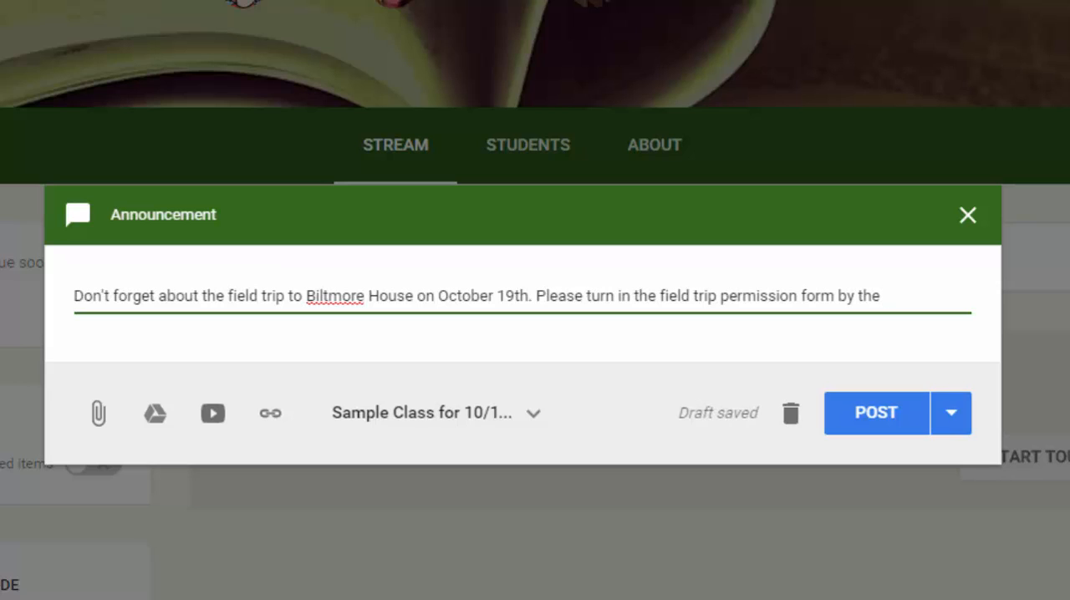
text( 16th.)
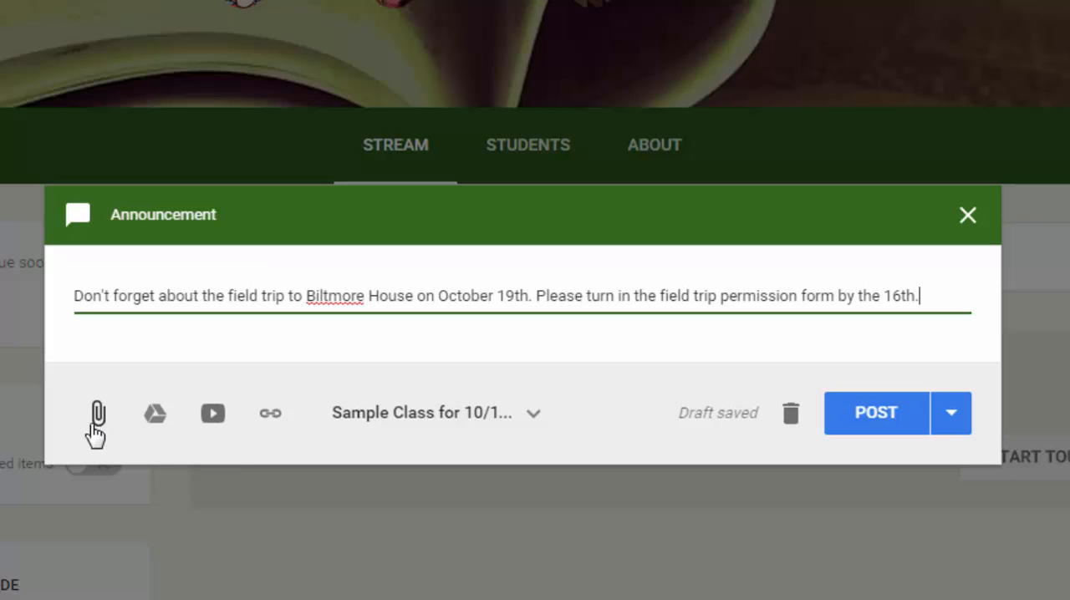
Attach the Field Trip Form document from Google Drive to the announcement.
click(156, 415)
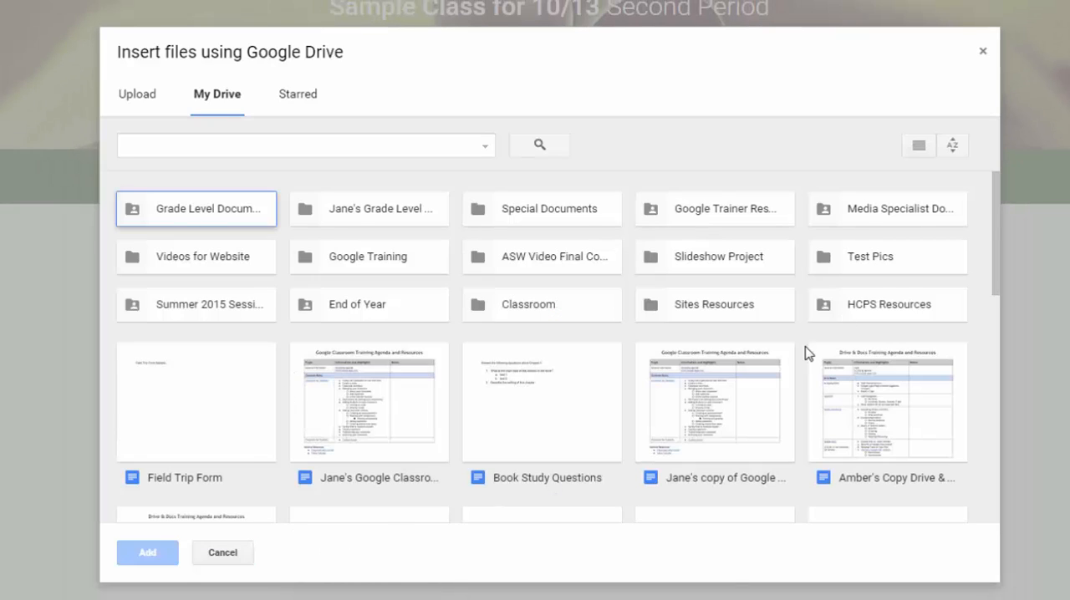
scroll(875, 287, down, 2)
scroll(852, 515, down, 2)
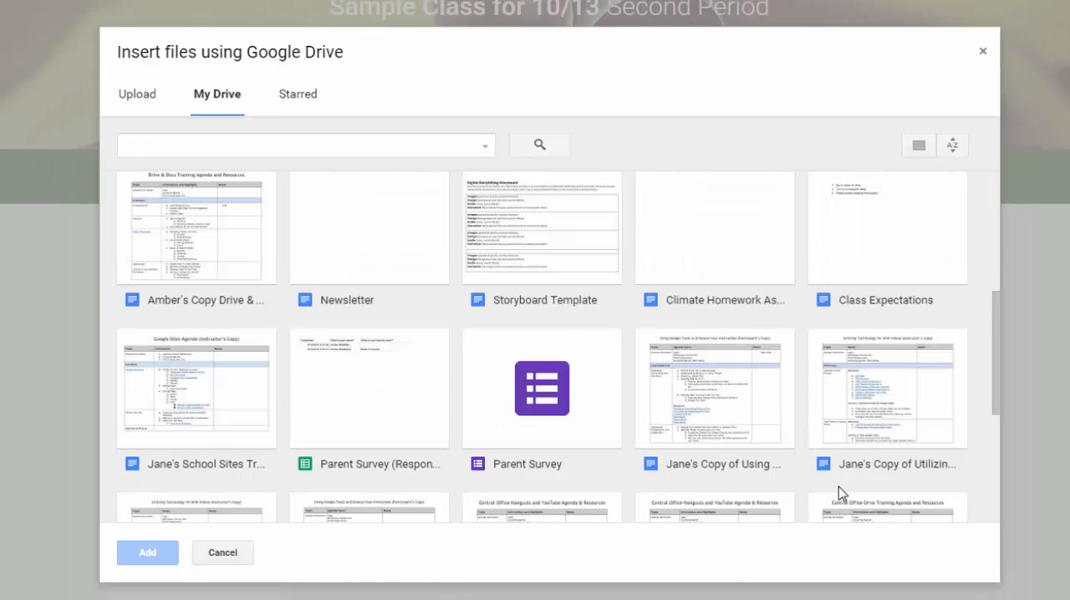
scroll(839, 495, down, 1)
scroll(840, 493, down, 2)
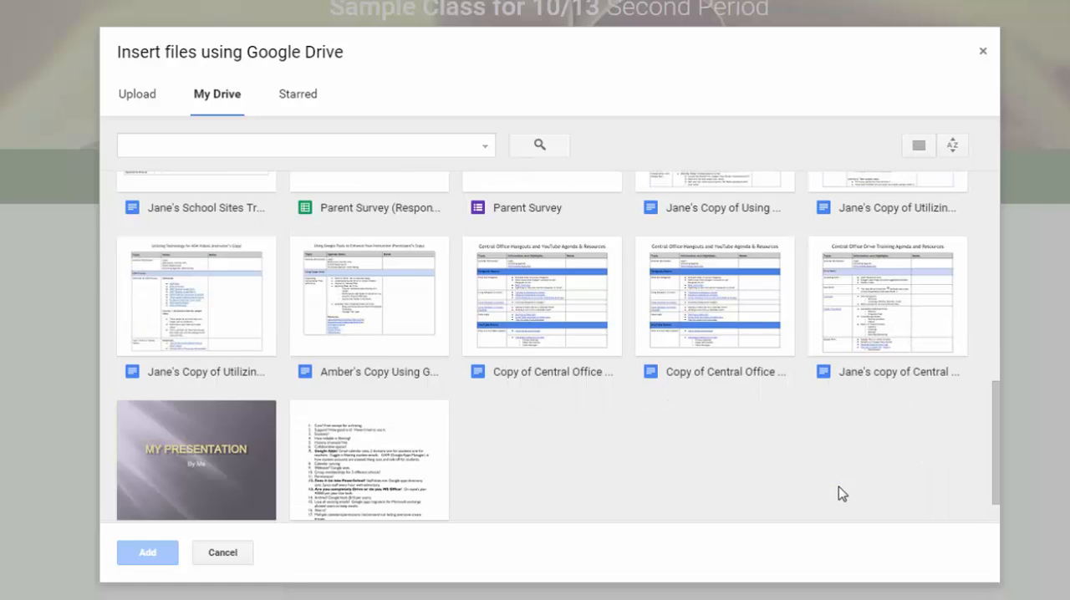
scroll(840, 493, up, 3)
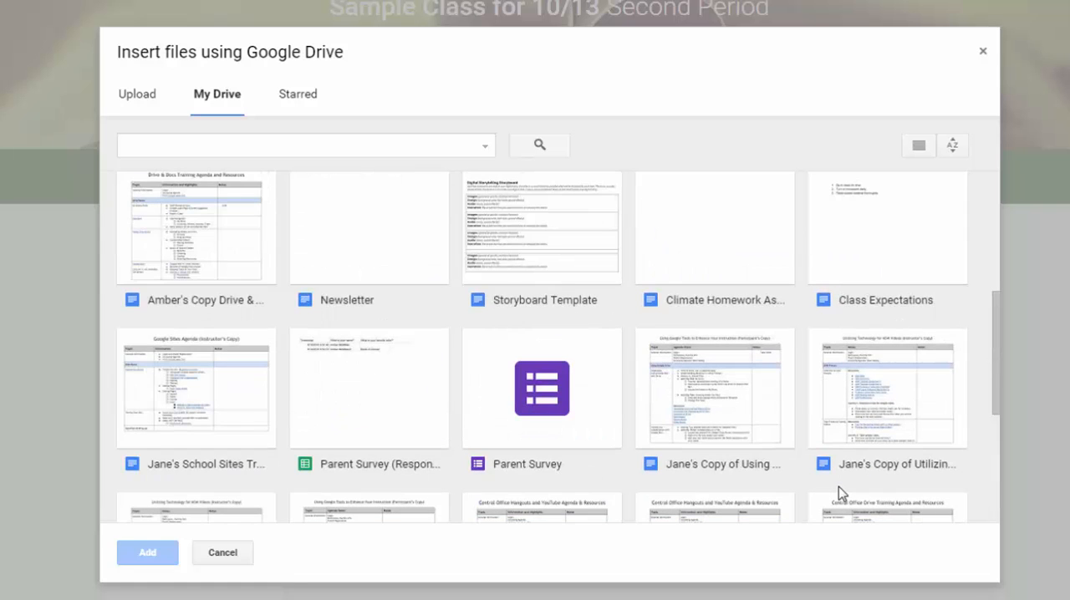
scroll(840, 490, up, 3)
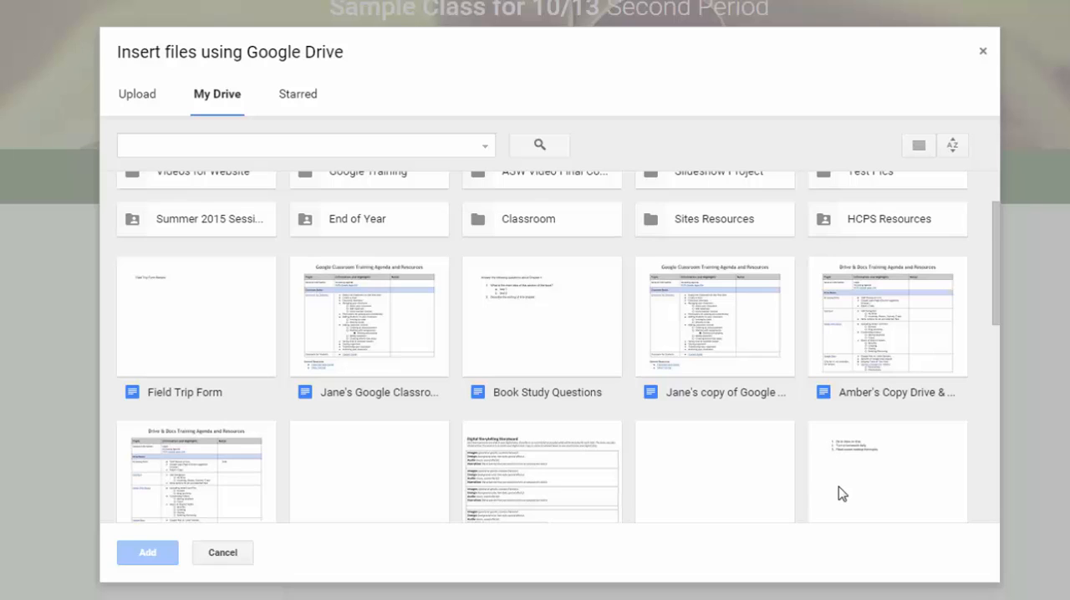
scroll(842, 495, down, 2)
scroll(839, 493, up, 2)
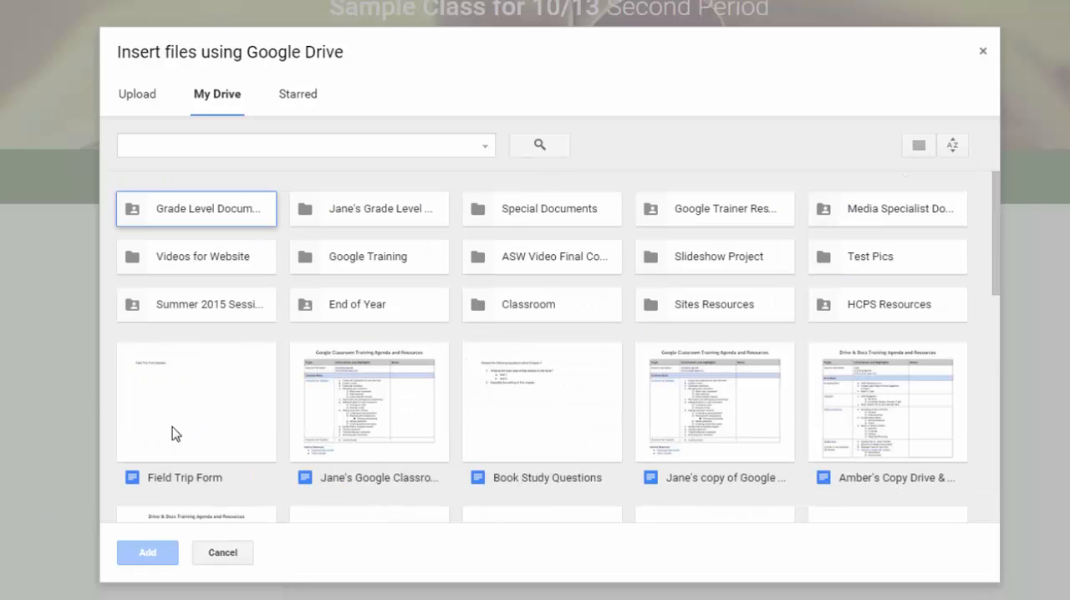
click(187, 400)
click(149, 553)
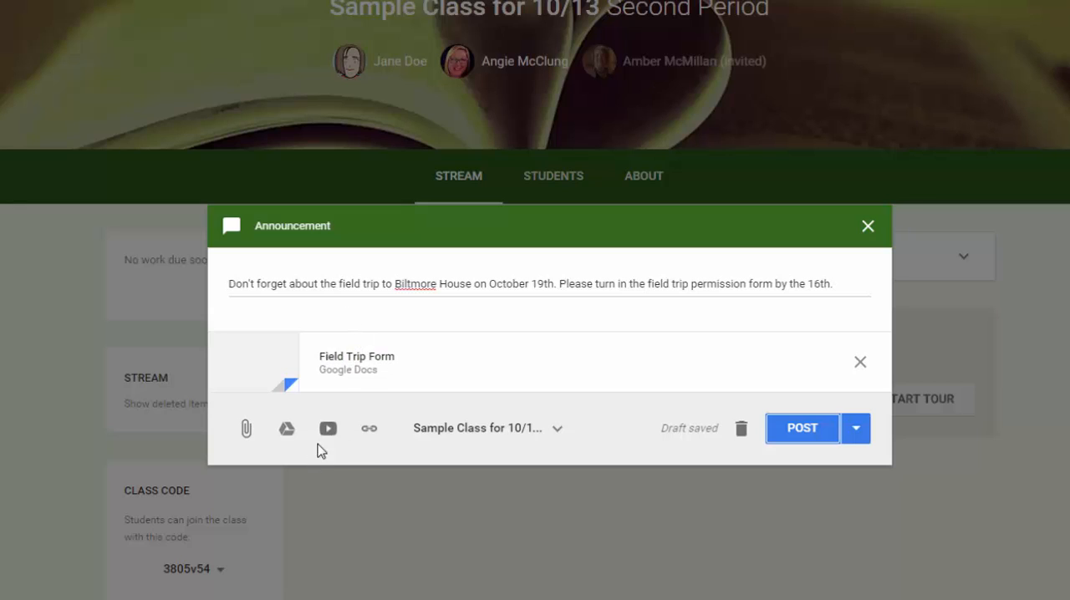
click(370, 430)
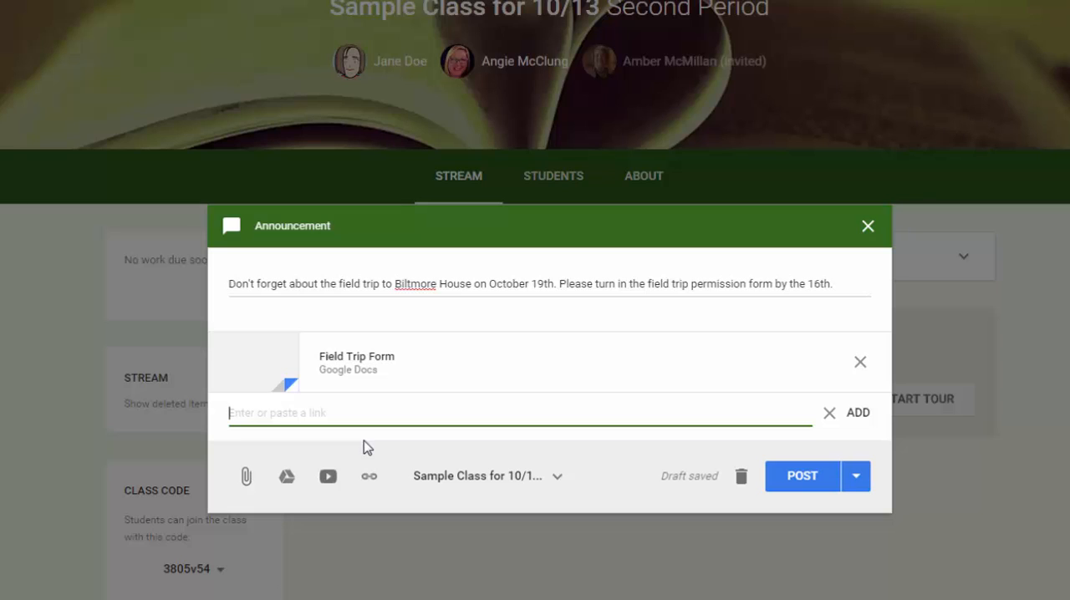
text(www.biltmore.com)
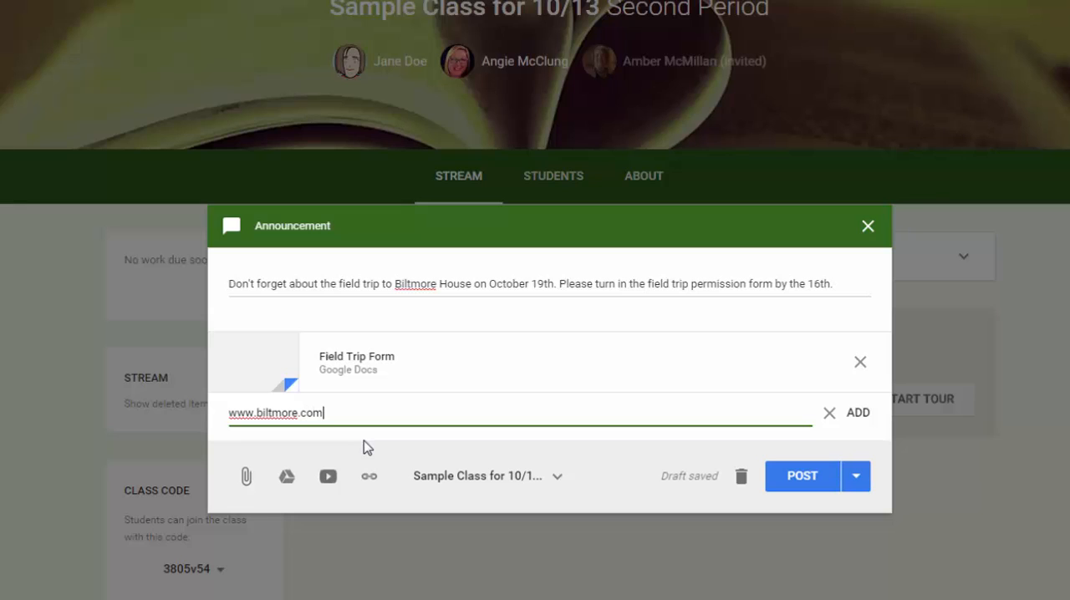
click(856, 412)
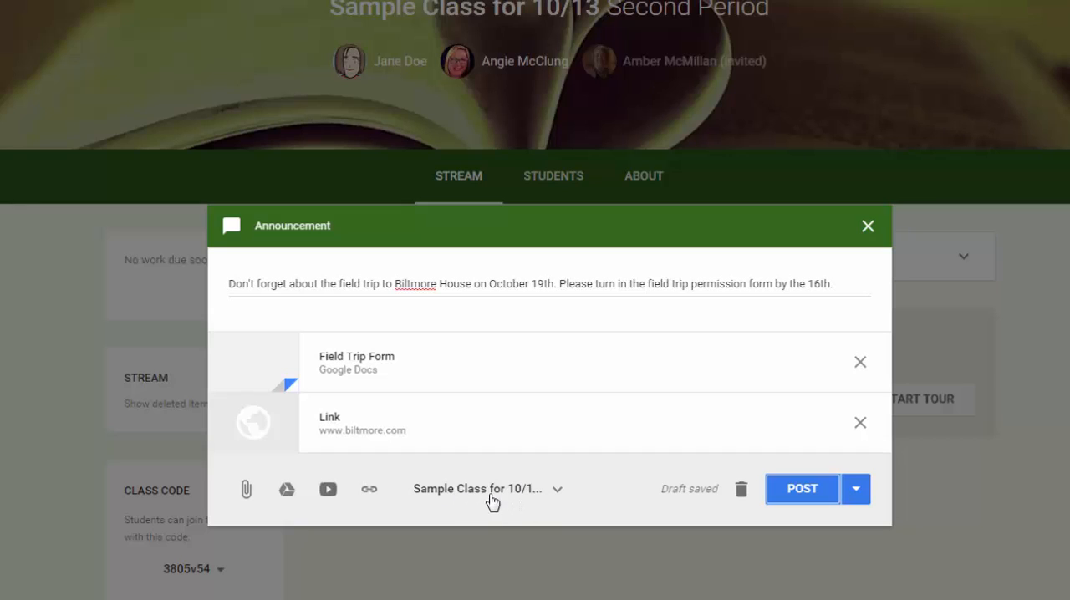
Try sharing the announcement with the 4th Period and Second Period science classes as well, and deselect both again.
click(536, 492)
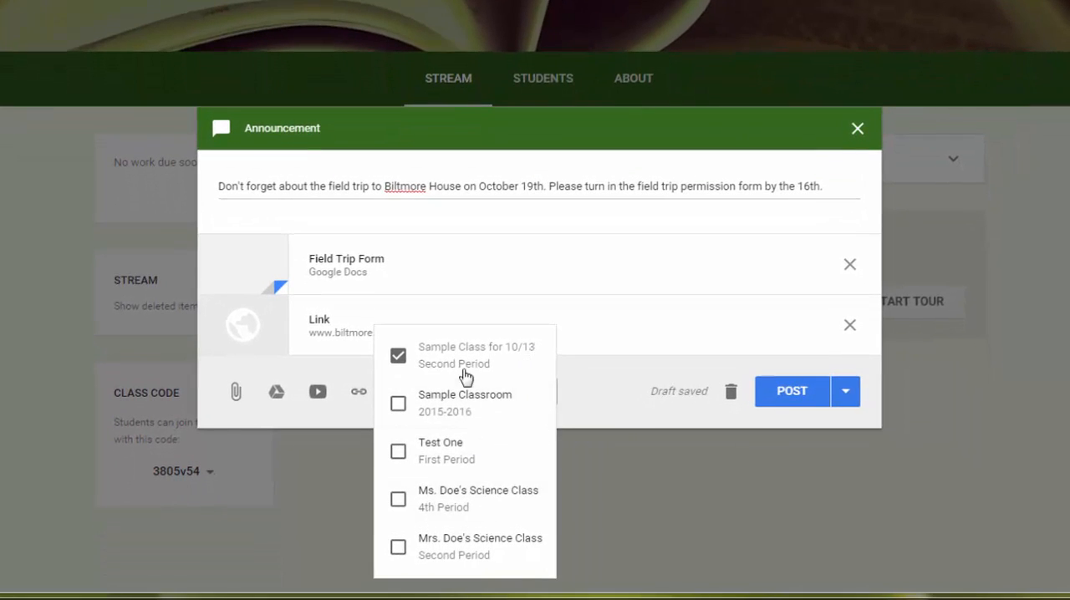
click(595, 396)
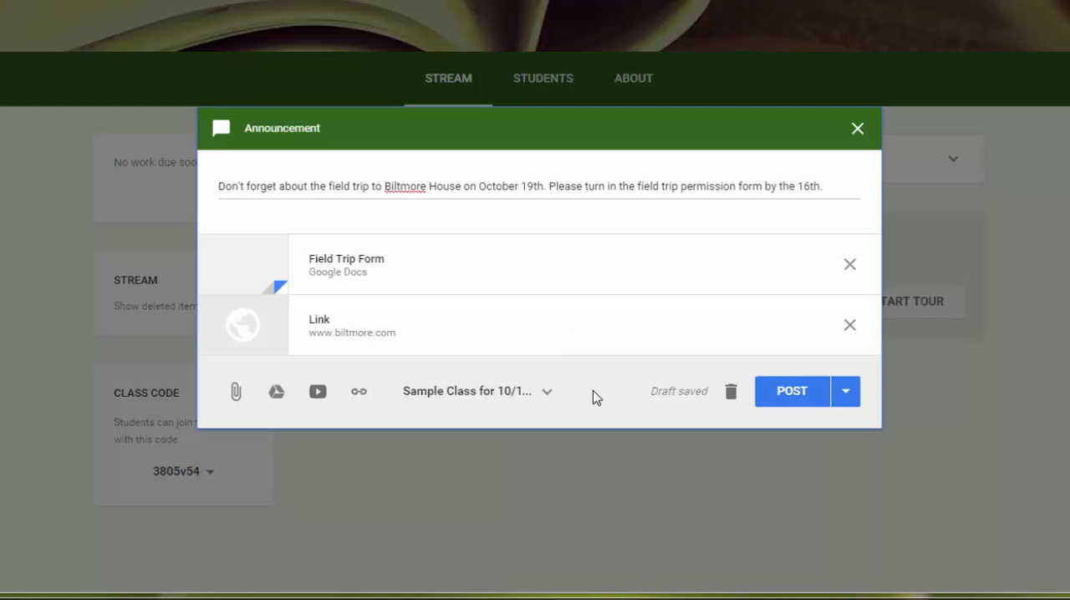
click(446, 400)
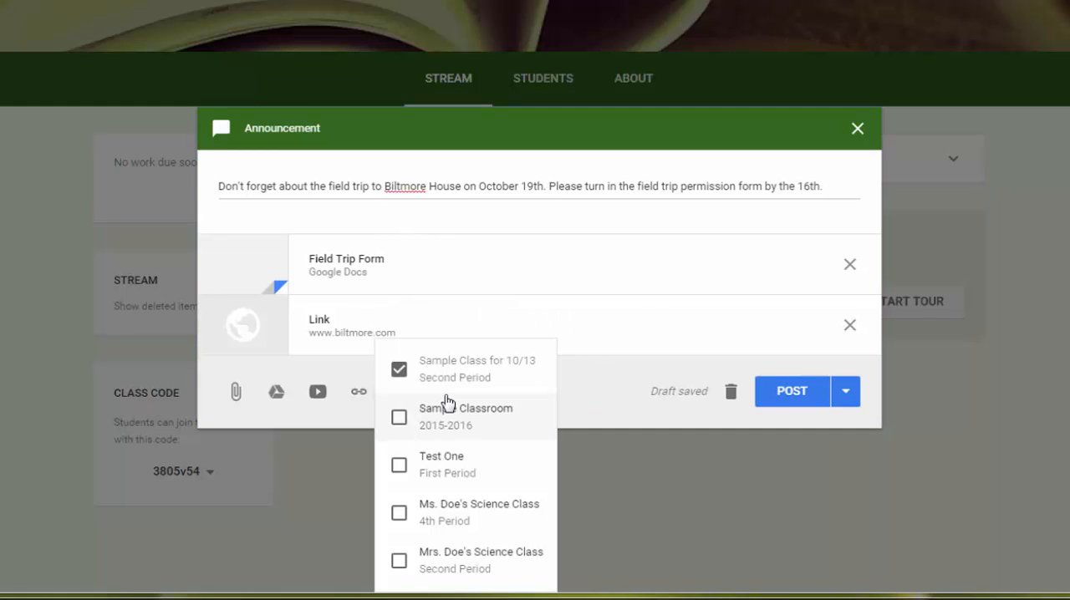
click(399, 512)
click(365, 561)
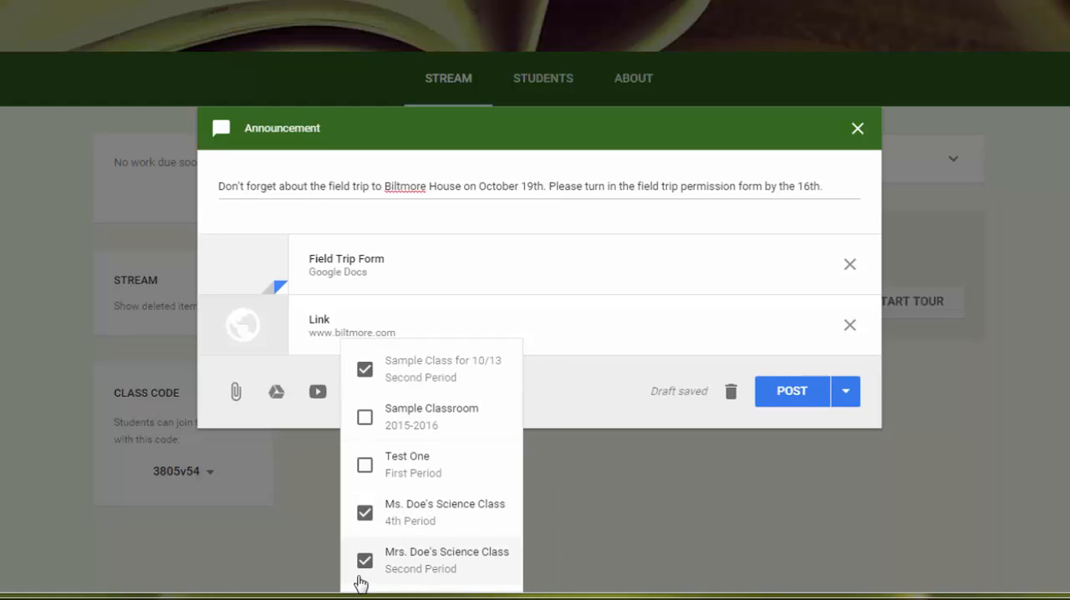
click(365, 560)
click(366, 512)
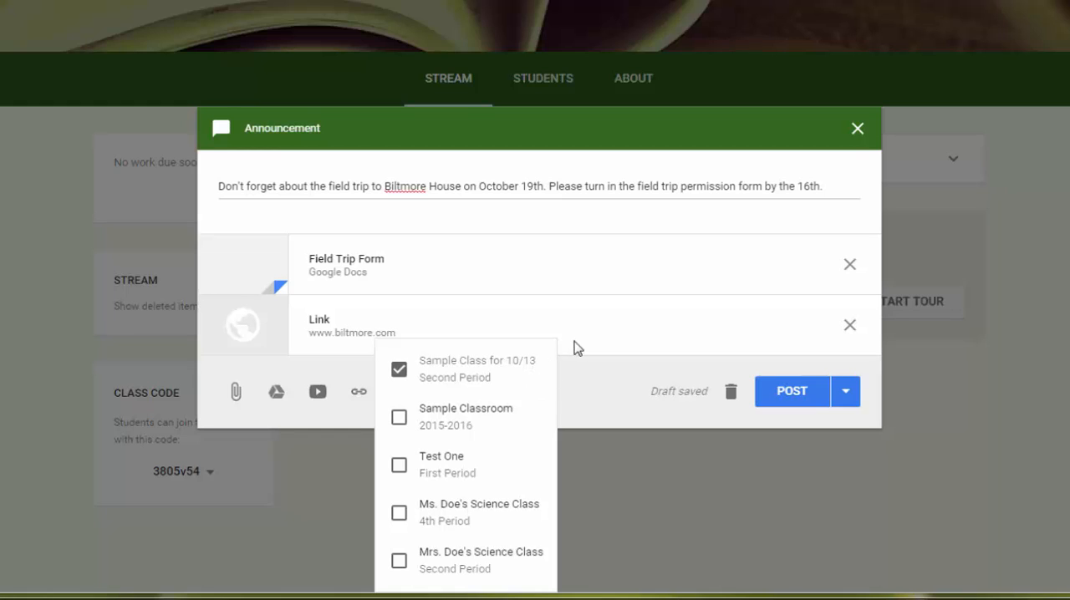
click(604, 391)
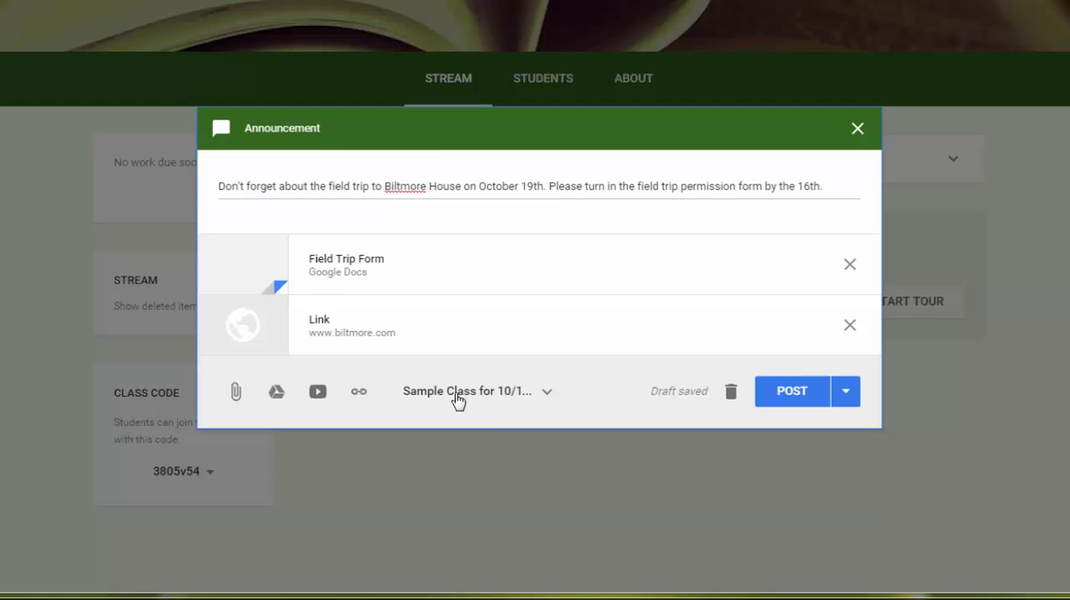
Post the announcement to Sample Class for 10/13, and refresh the class stream in the student's view.
click(790, 395)
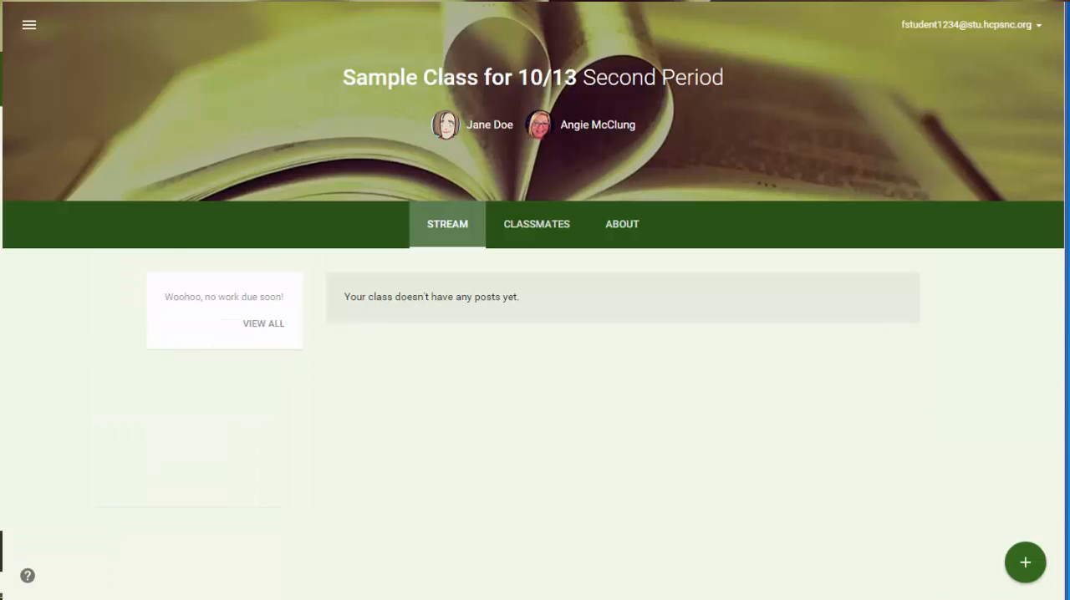
key(F5)
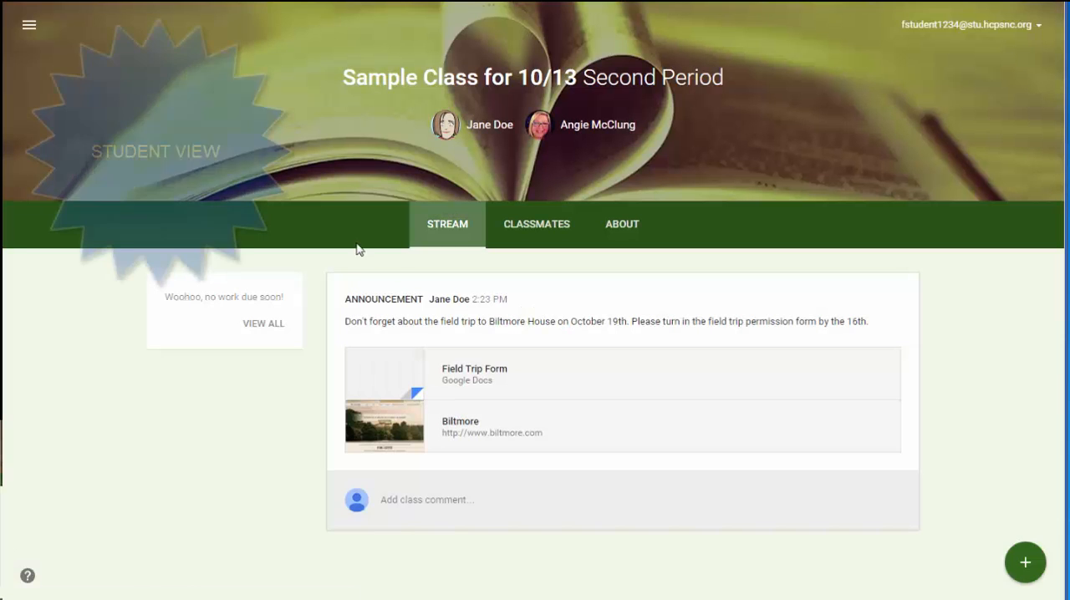
As the student, post the class comment "I'm so excited about this!" on the field trip announcement.
click(450, 507)
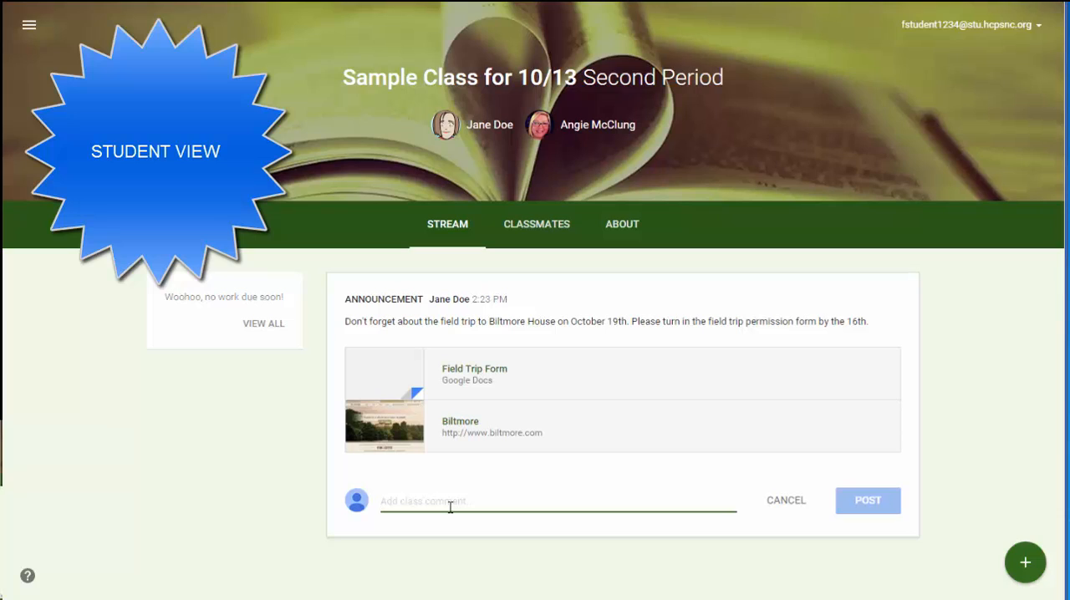
text(I'm so excited about this!)
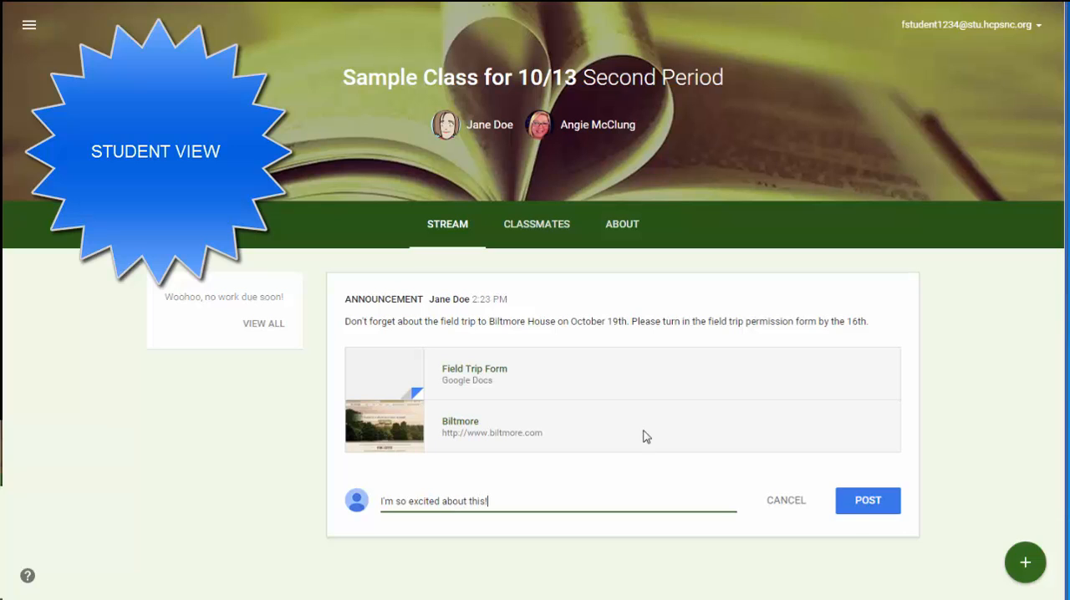
click(853, 512)
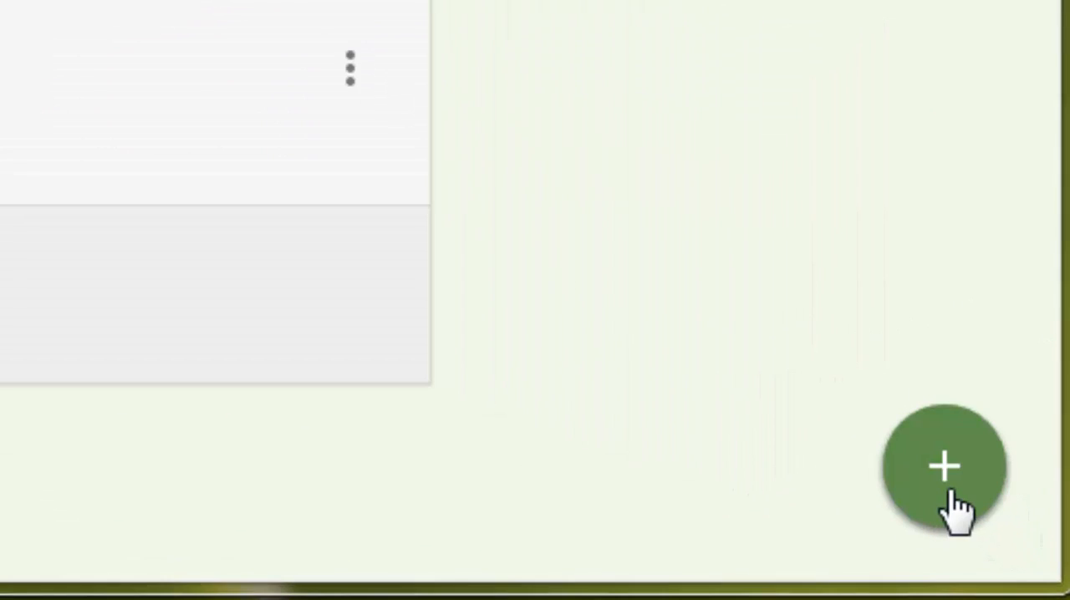
Create a new assignment in the class with the title "Book Study Questions".
click(952, 498)
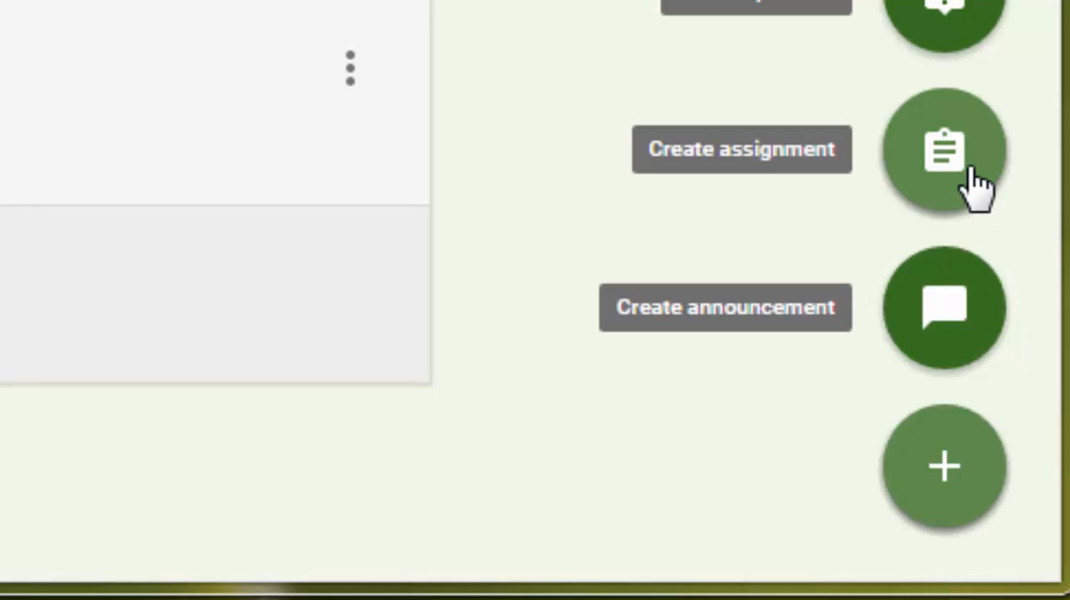
click(970, 184)
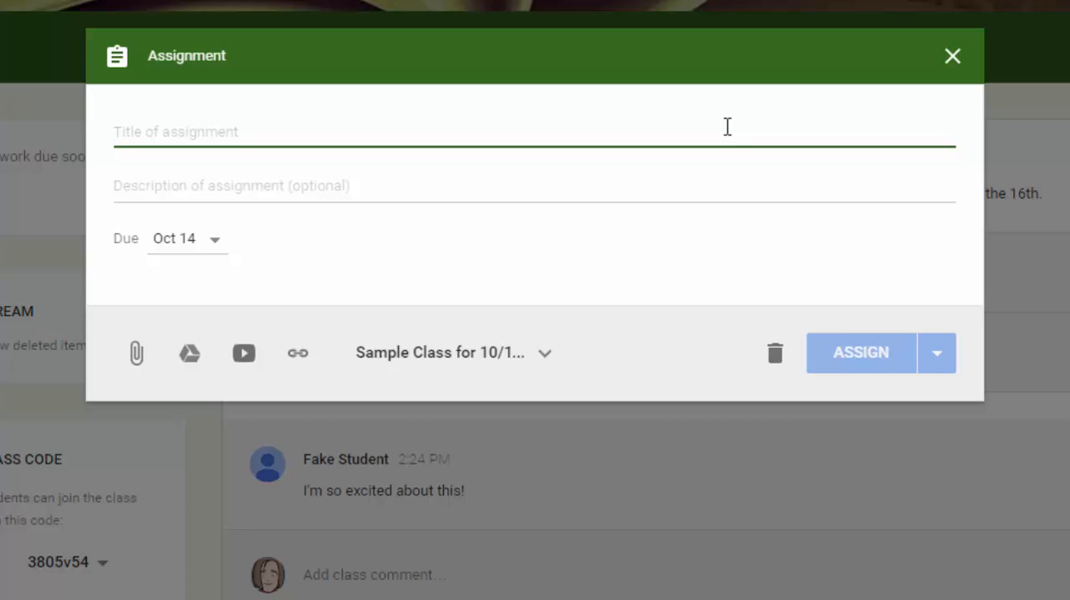
text(Book )
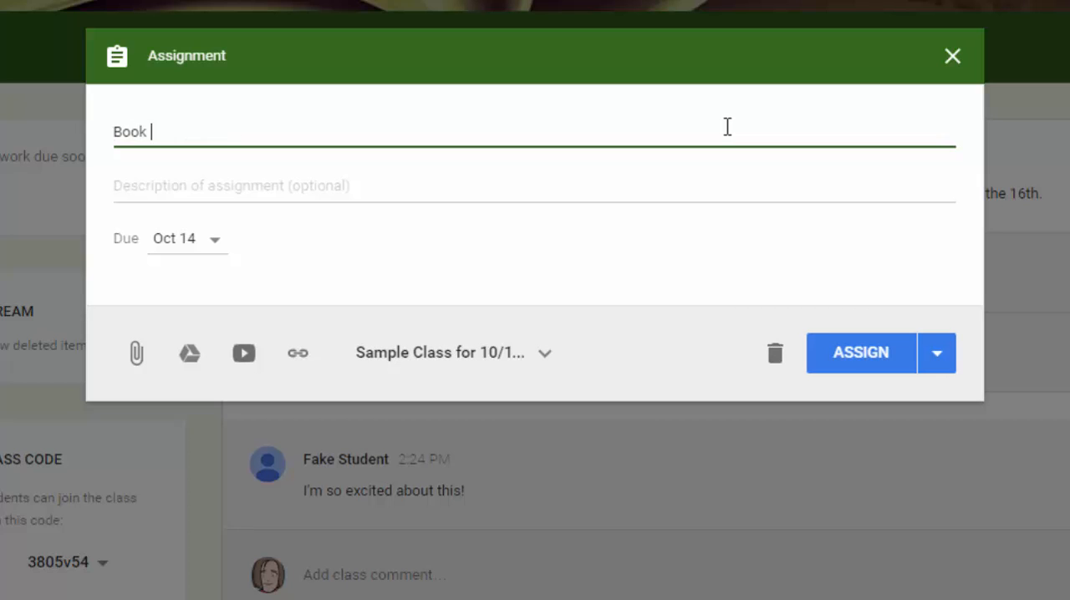
text(Study Questions)
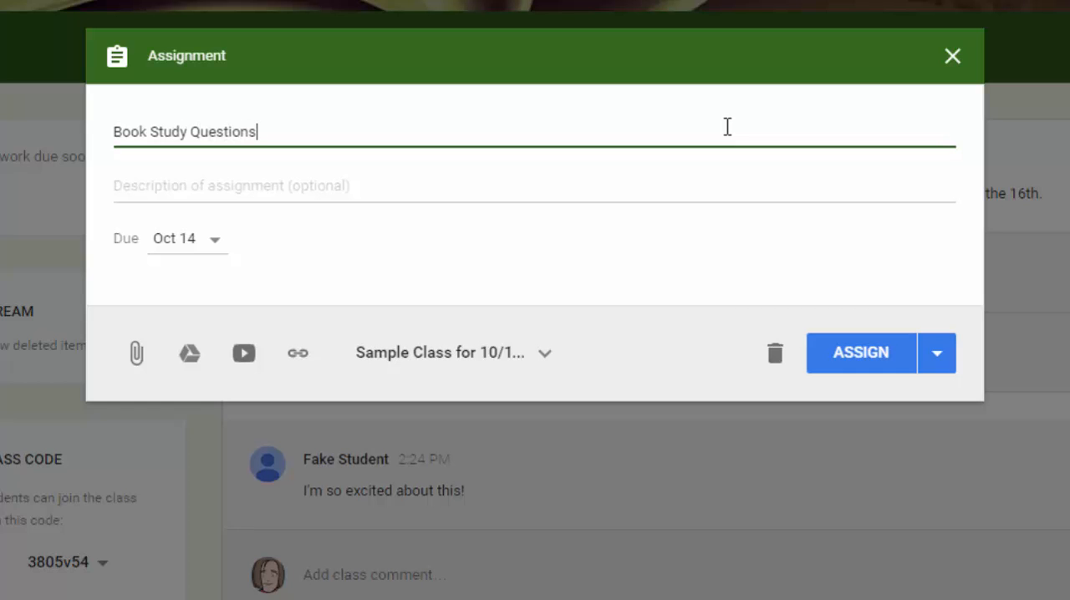
Enter the assignment description "Read chapters 2-4 and answer the questions.".
click(292, 180)
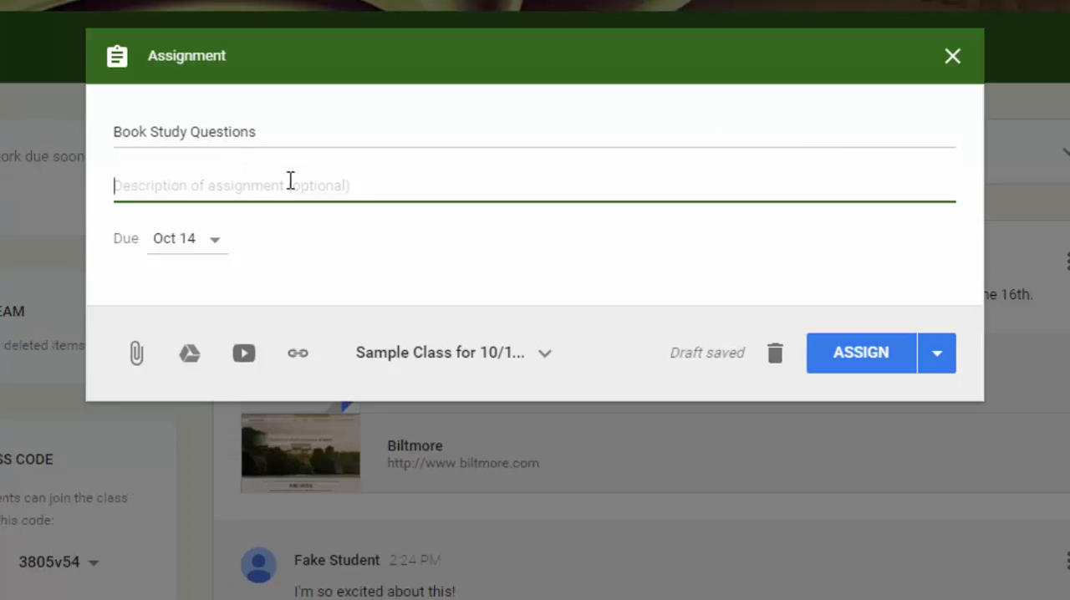
text(Read )
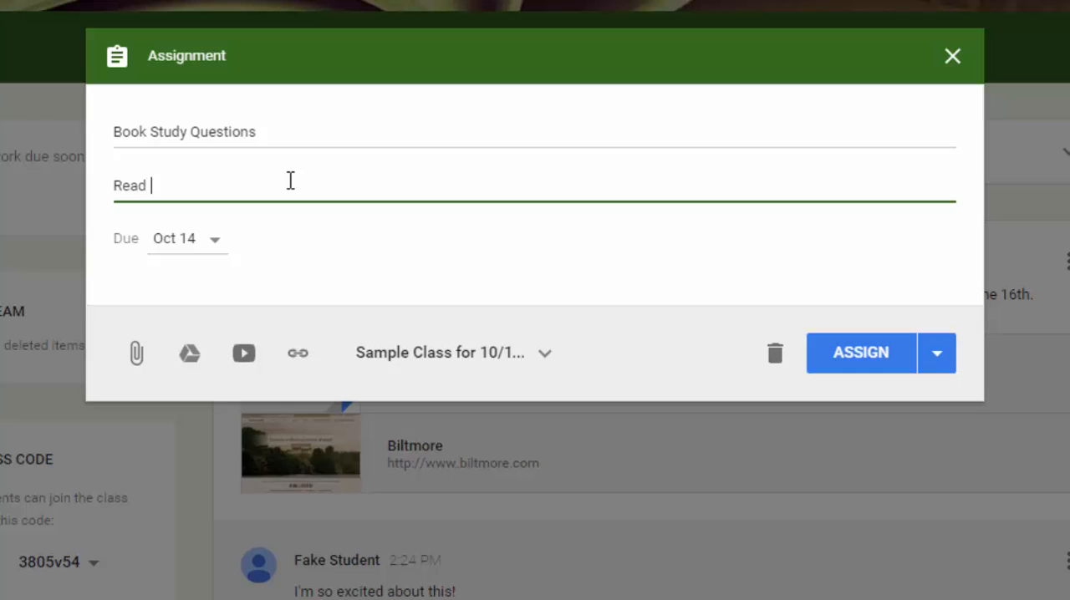
text(chapters 2-4 and)
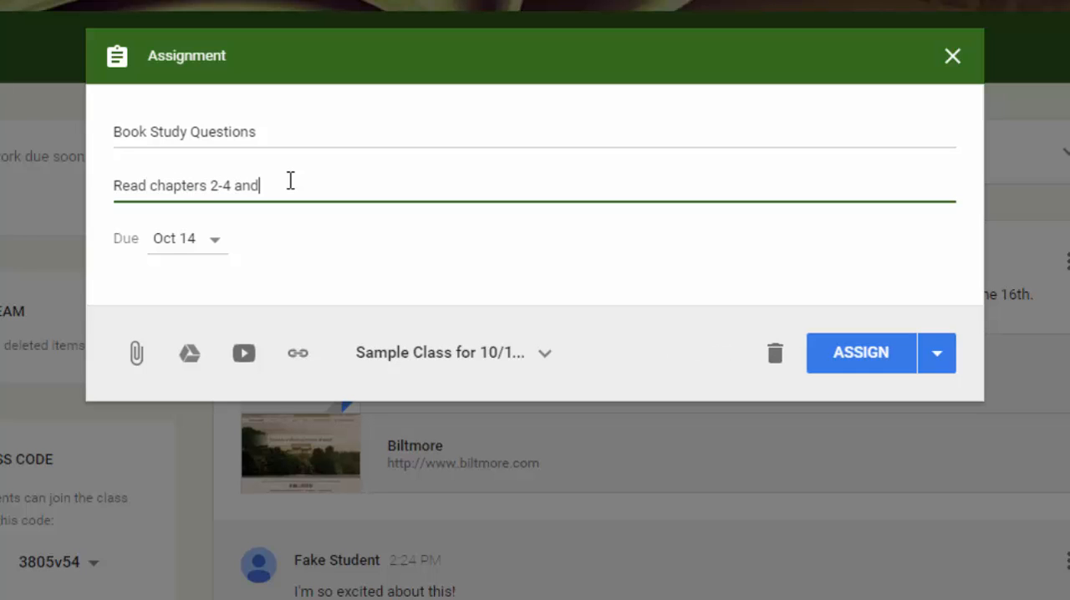
text( answer the queswt)
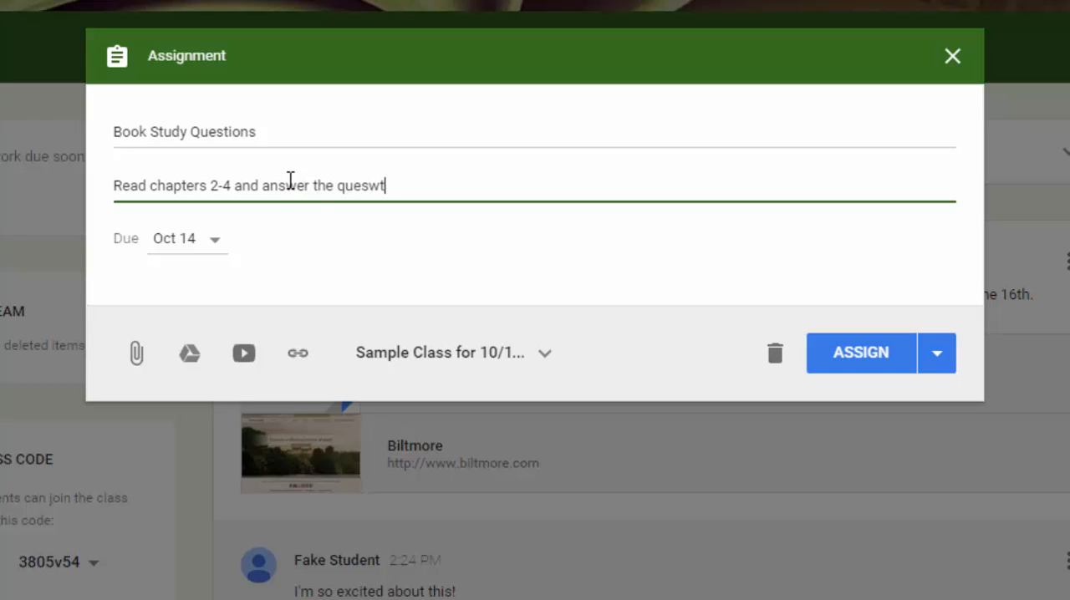
key(BackSpace)
key(BackSpace)
text(tions.)
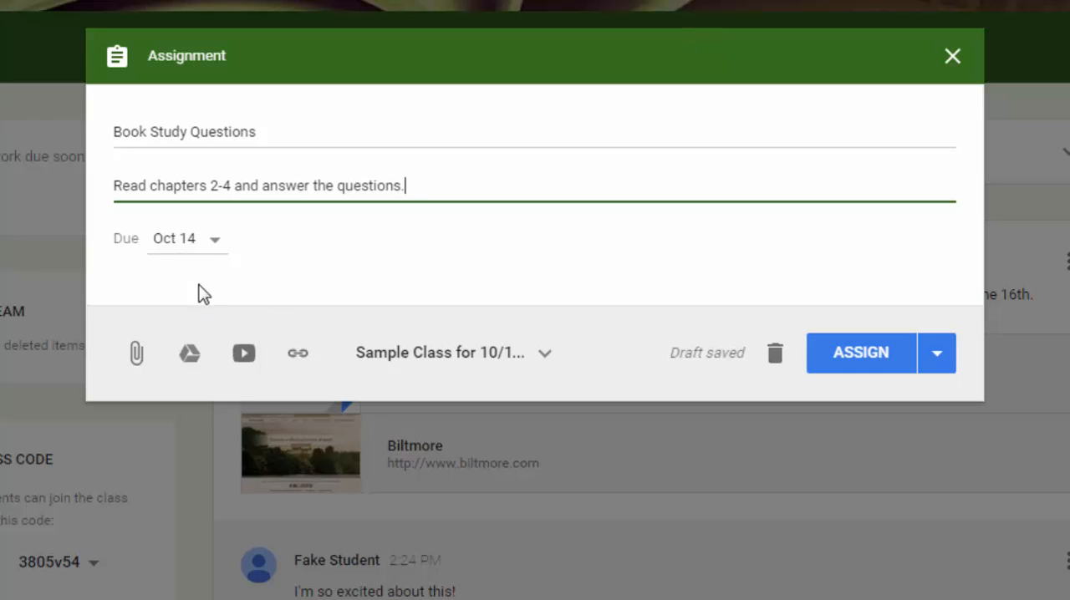
Set the assignment's due date to Oct 14, 2015 without a due time, and save it.
click(203, 240)
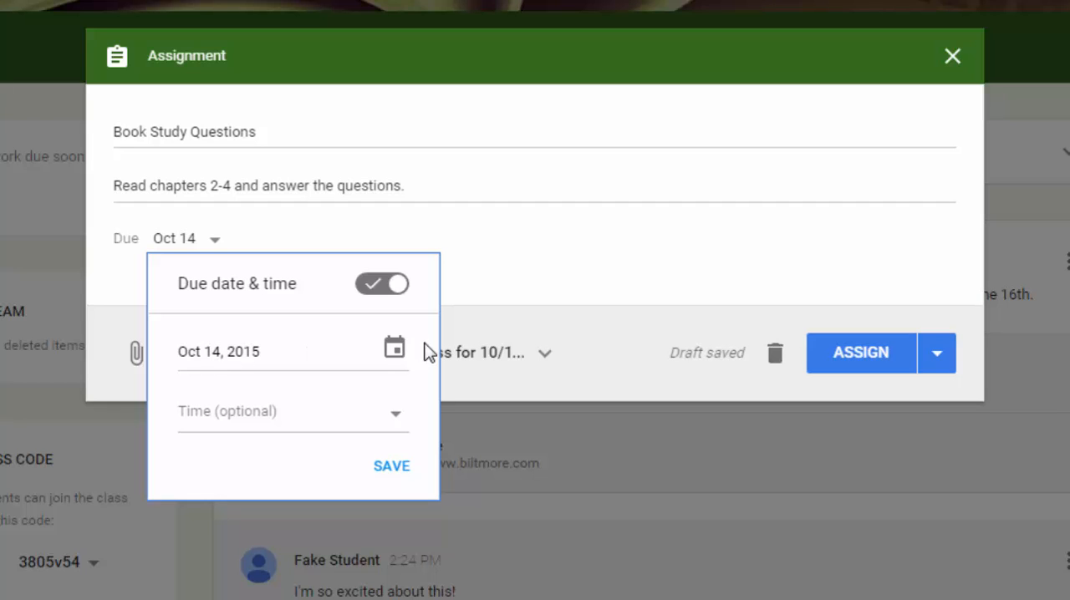
click(396, 351)
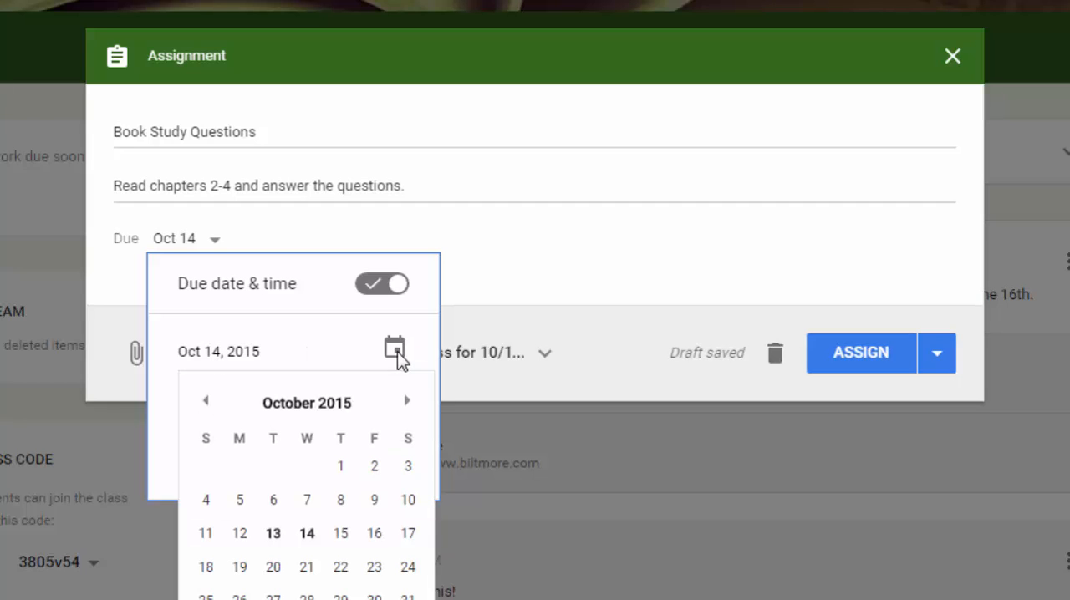
click(409, 404)
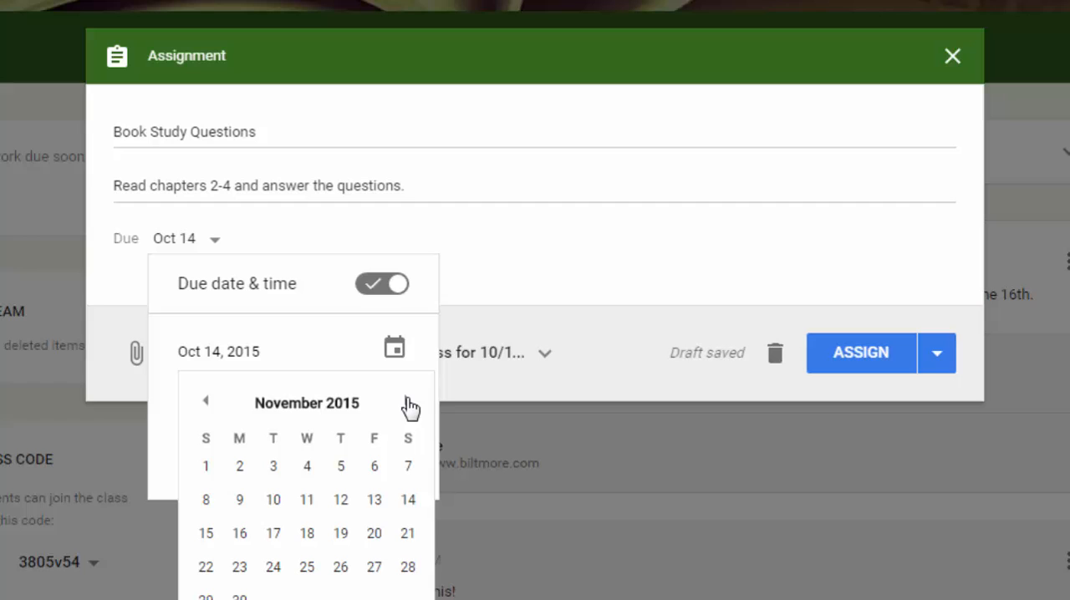
click(306, 343)
click(401, 354)
click(401, 354)
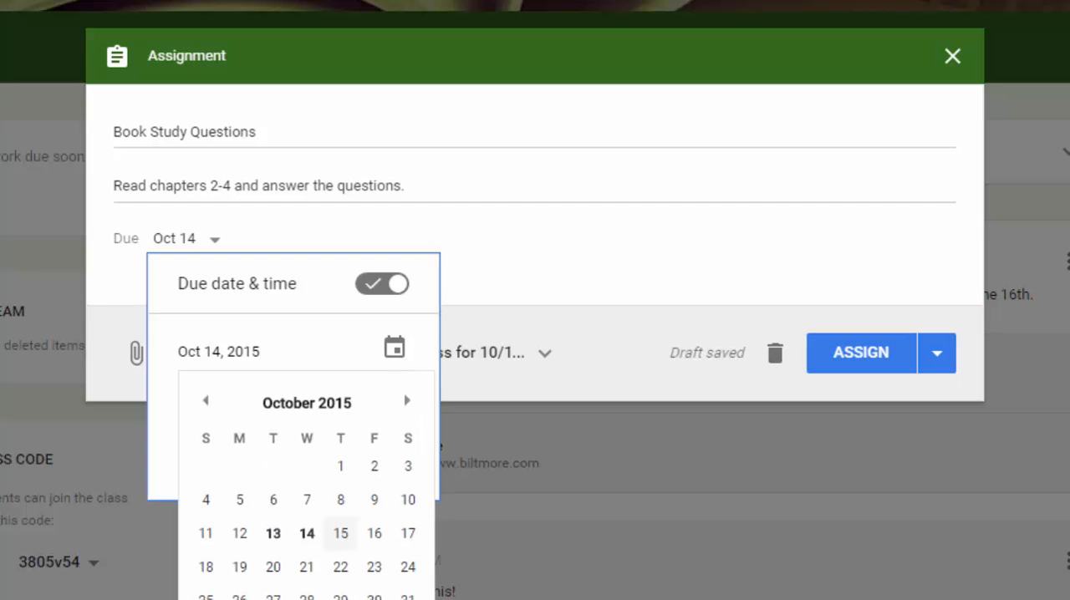
click(307, 539)
click(165, 475)
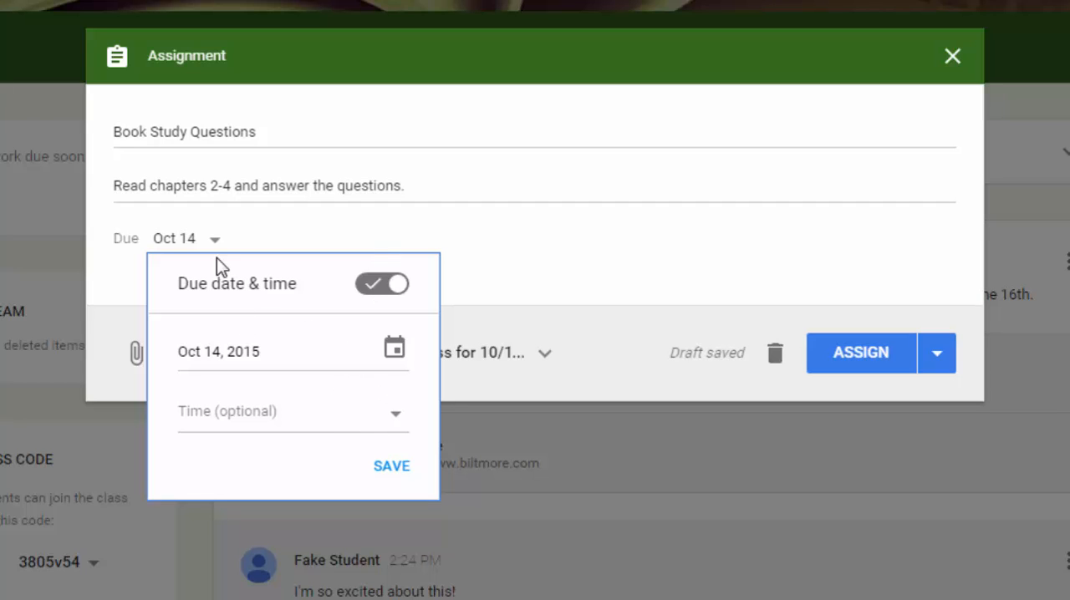
click(393, 466)
click(416, 280)
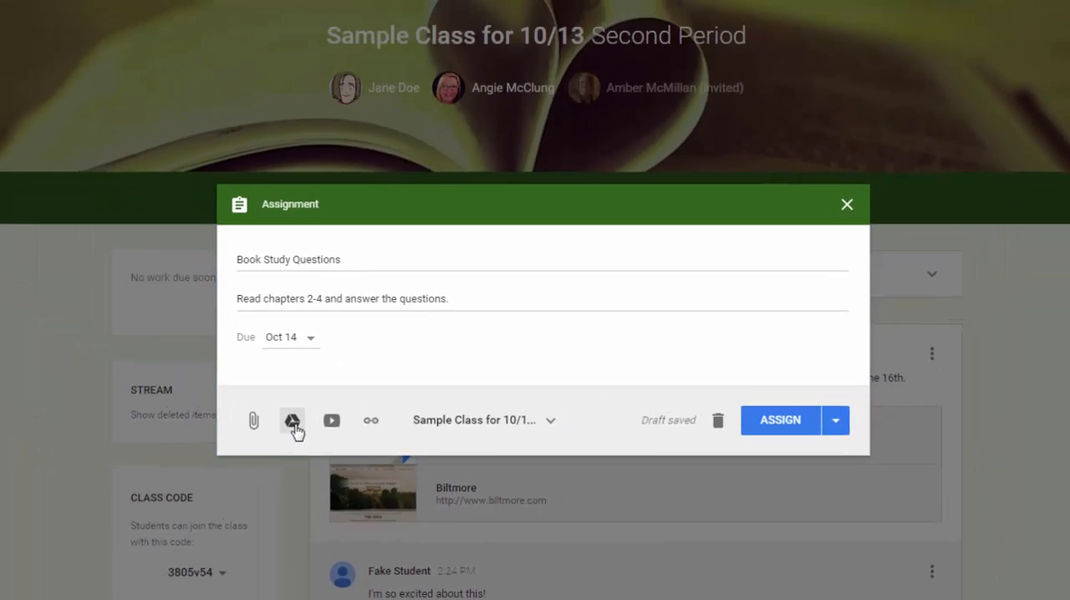
Attach the Book Study Questions document from Google Drive to the assignment and open its student access options.
click(191, 358)
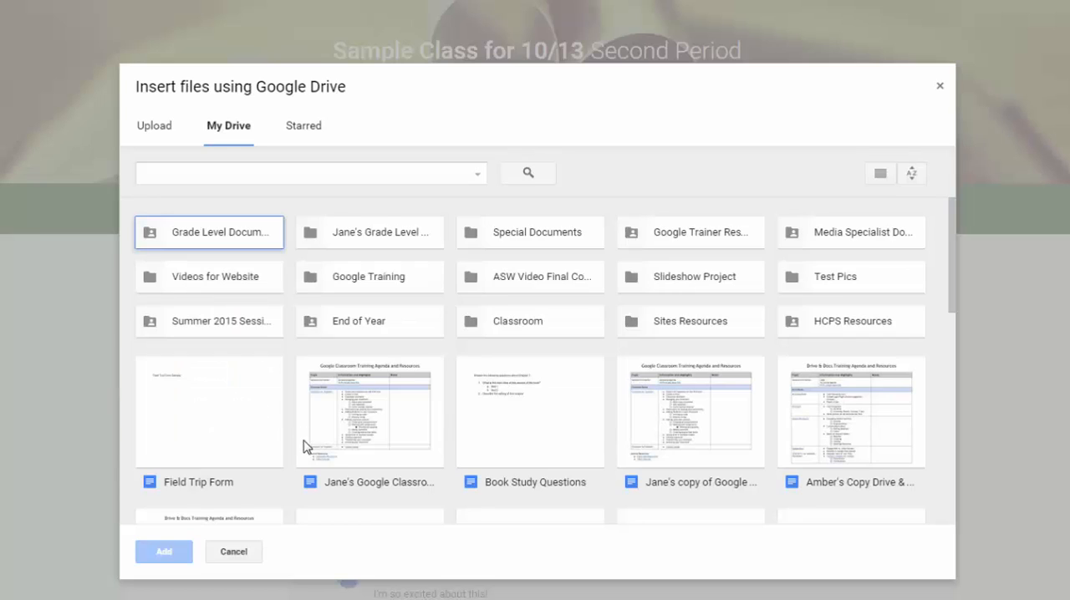
click(545, 422)
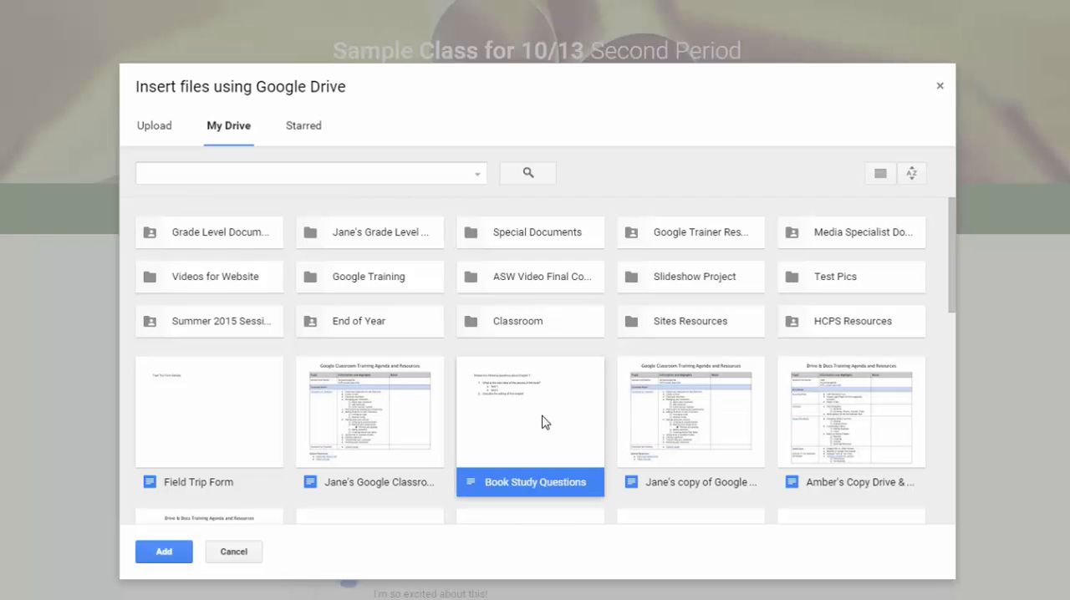
click(159, 560)
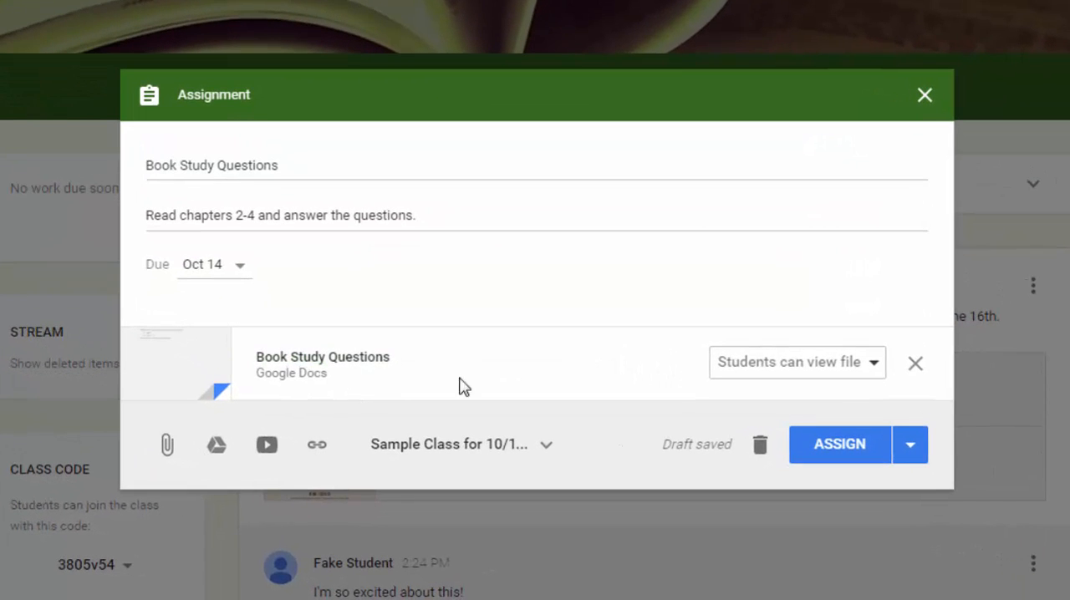
click(809, 373)
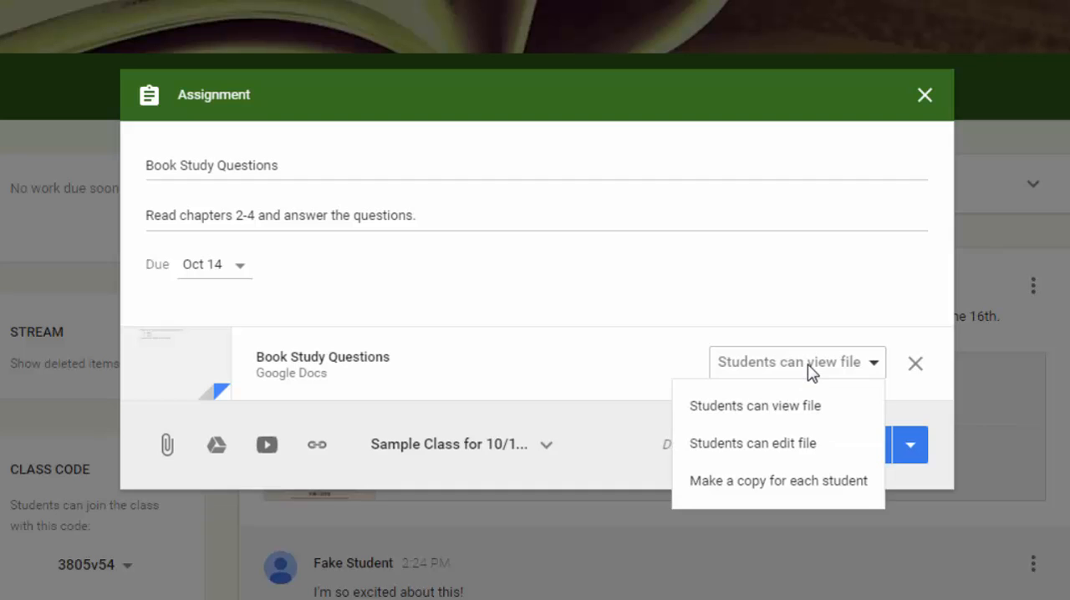
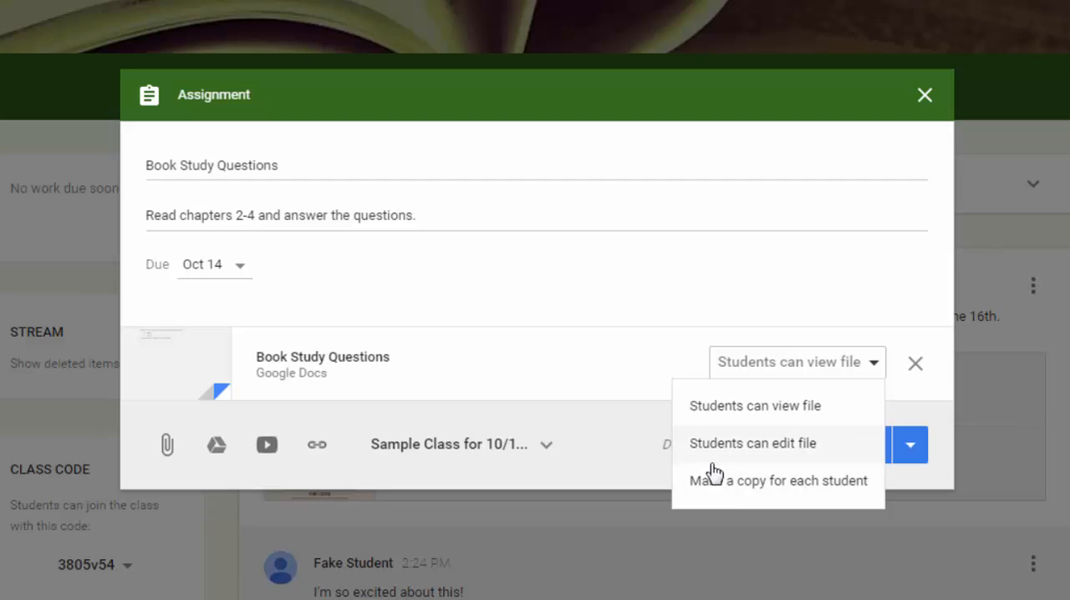
Set the attached document to make a copy for each student and assign the work to Sample Class for 10/13.
click(787, 489)
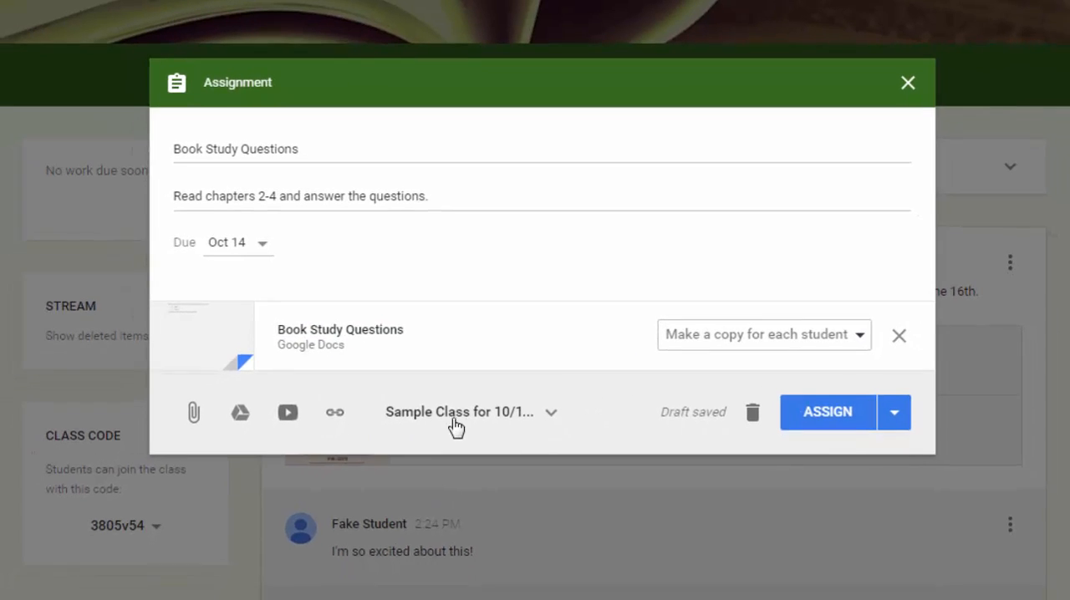
click(536, 377)
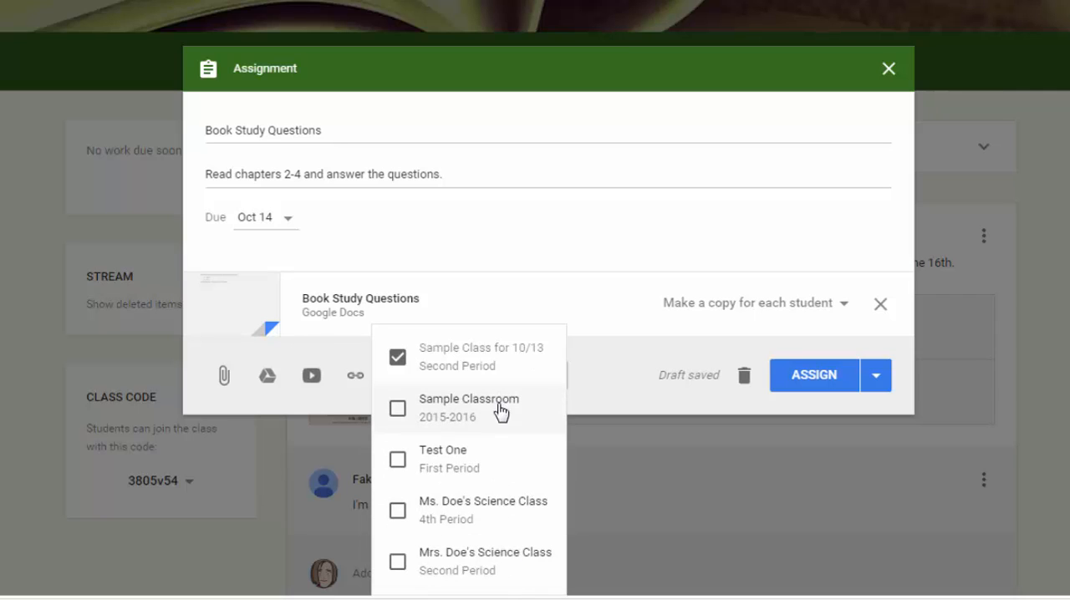
click(607, 381)
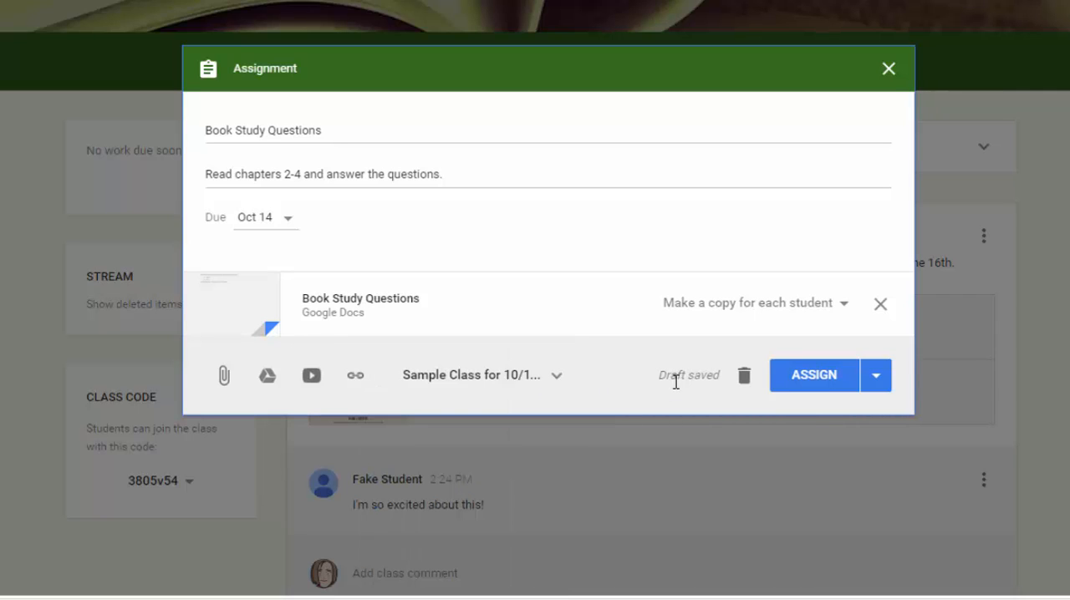
click(823, 378)
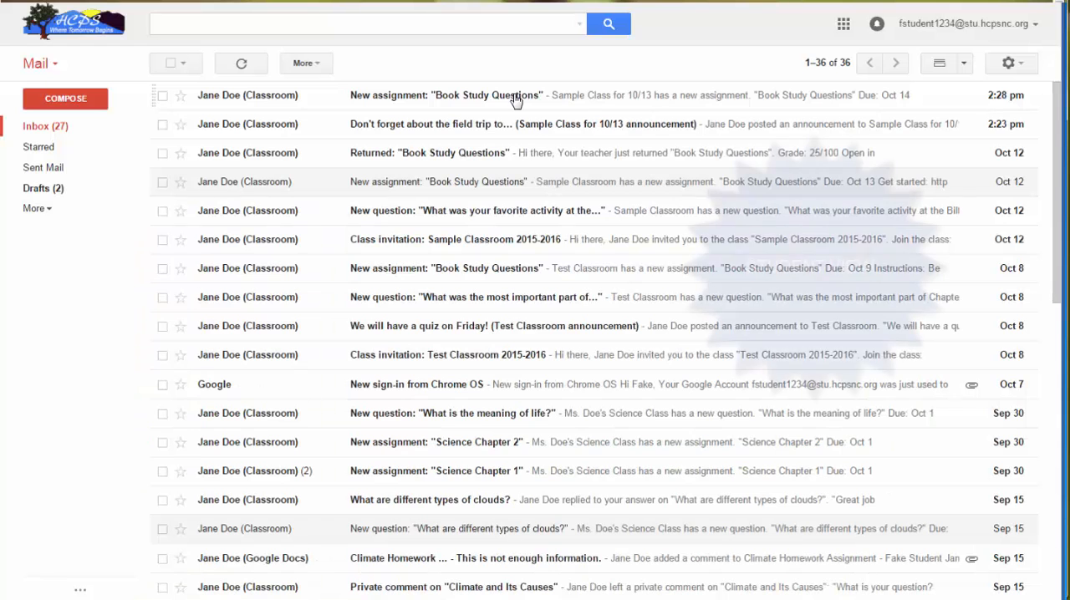
Open the student's copy of the Book Study Questions document and make the sub-item "test 2" bold.
click(514, 100)
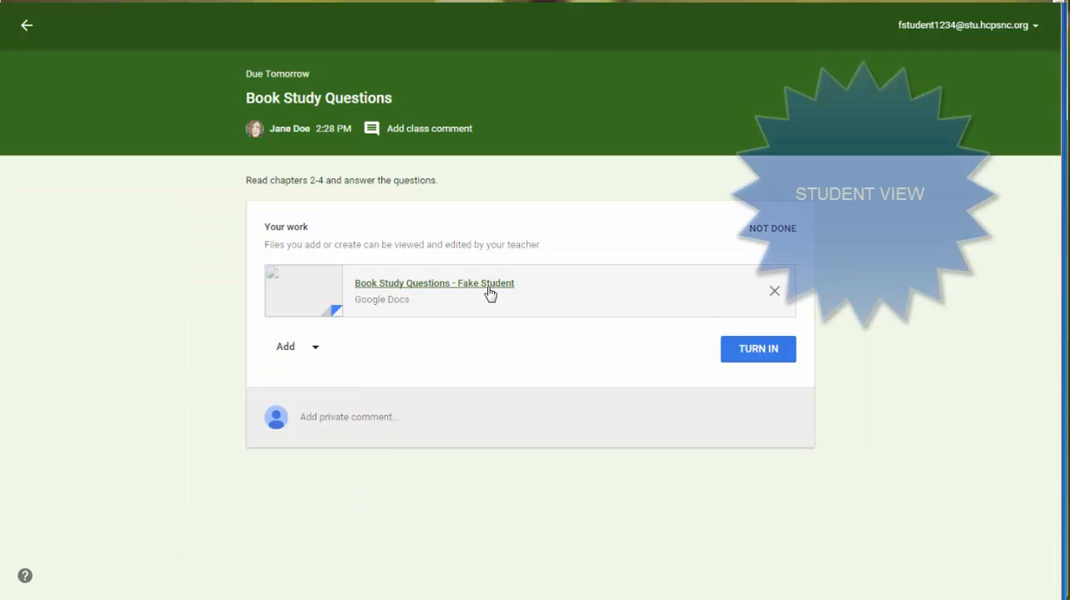
click(490, 292)
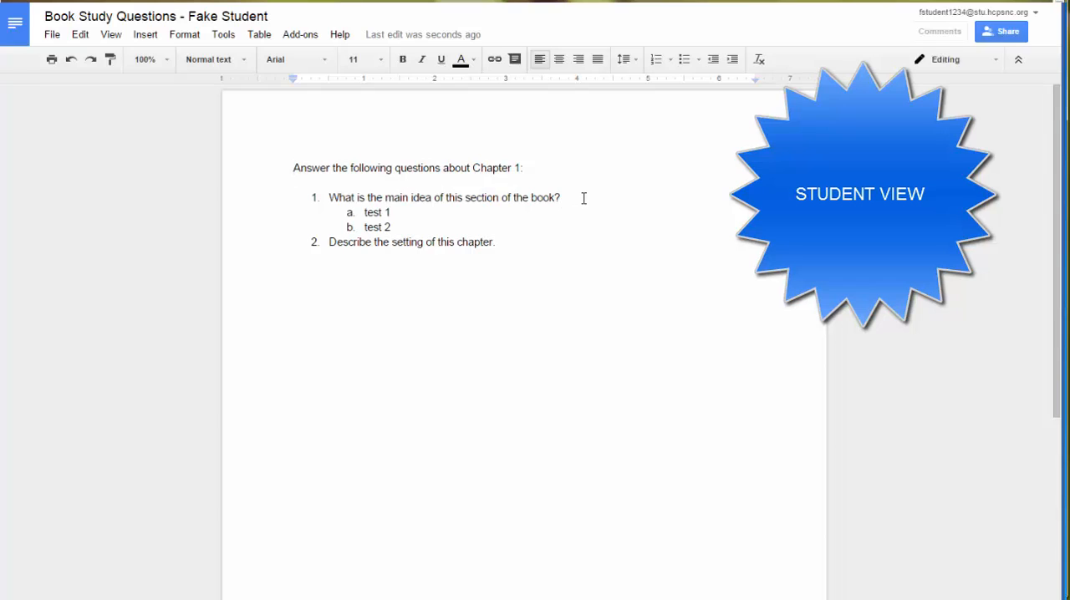
click(574, 197)
drag(410, 223, 331, 221)
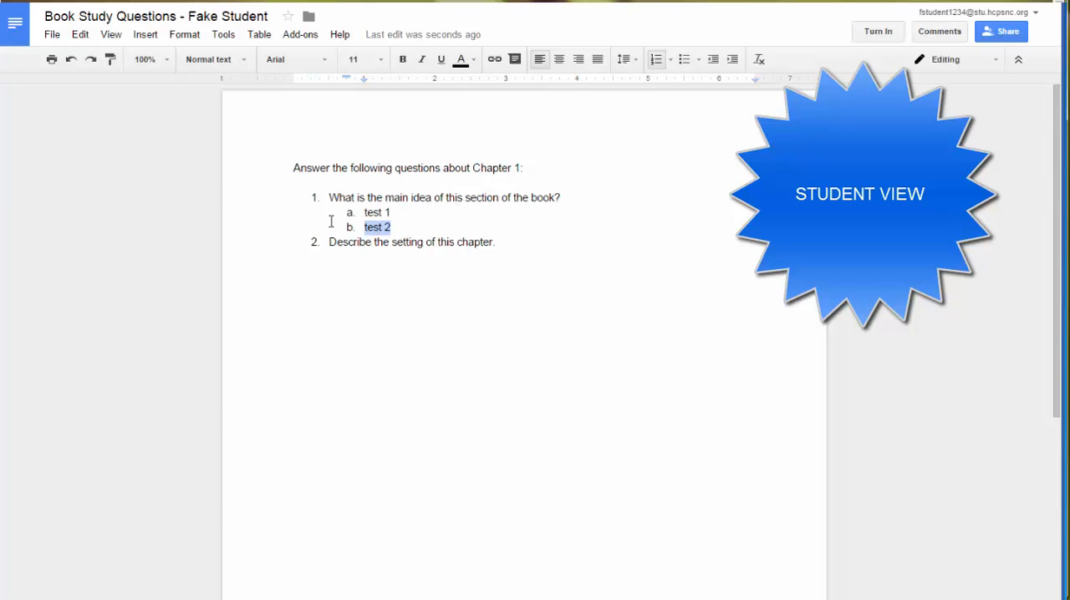
click(402, 59)
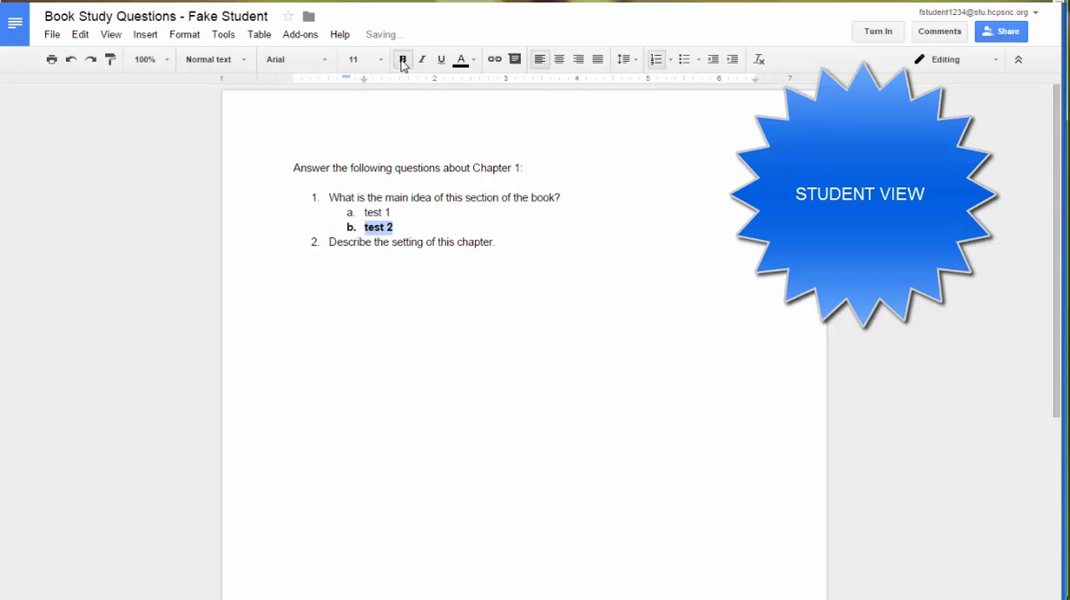
Answer question 2 in bold with "This book was set in the Middle Ages in a small village." and turn in the document.
click(515, 242)
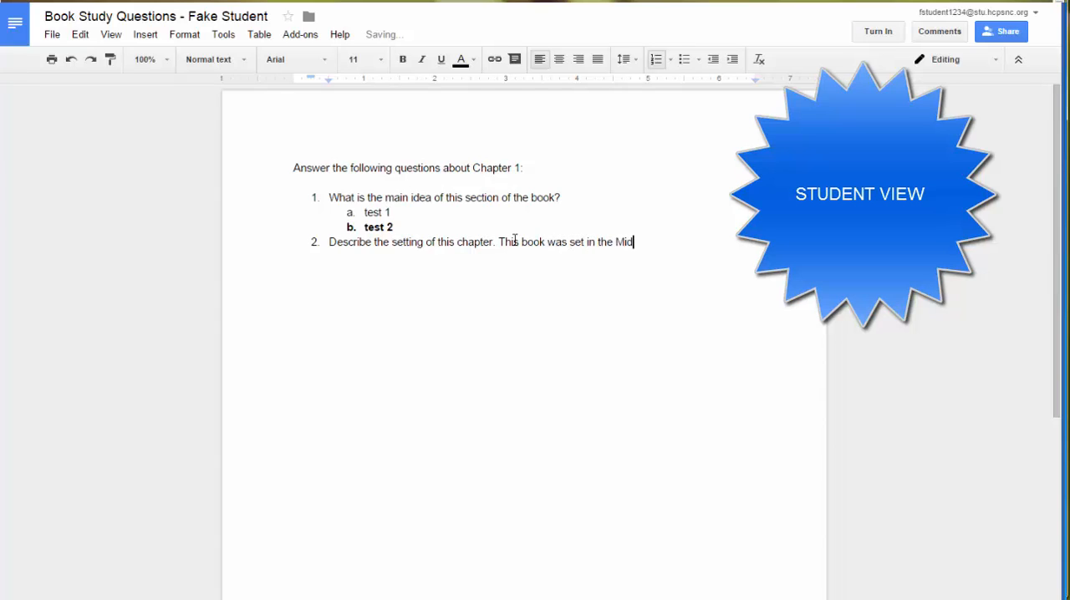
text(dle Age)
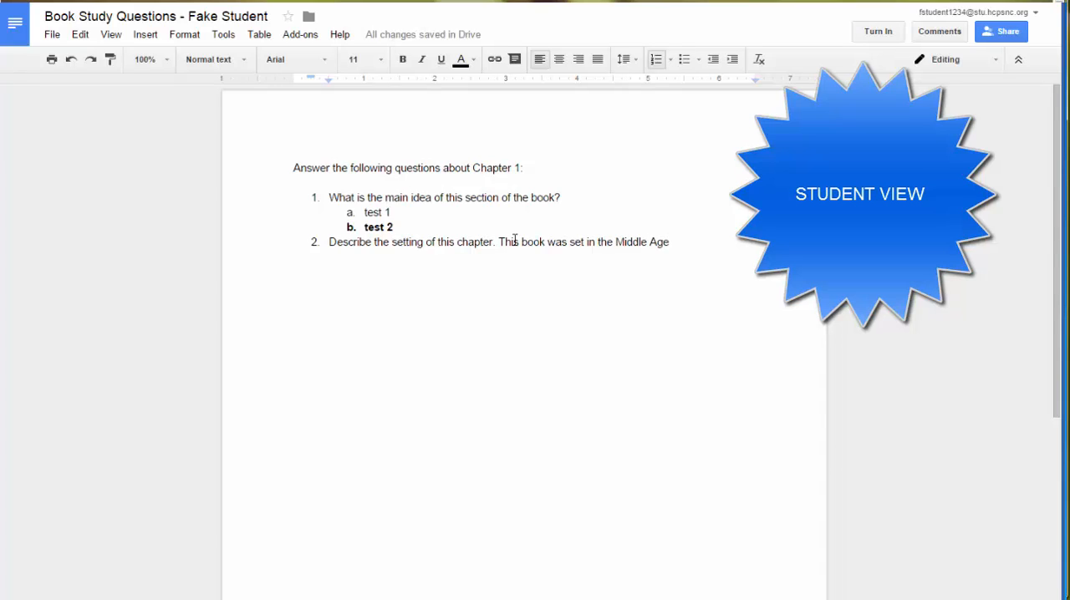
text(s in a sm)
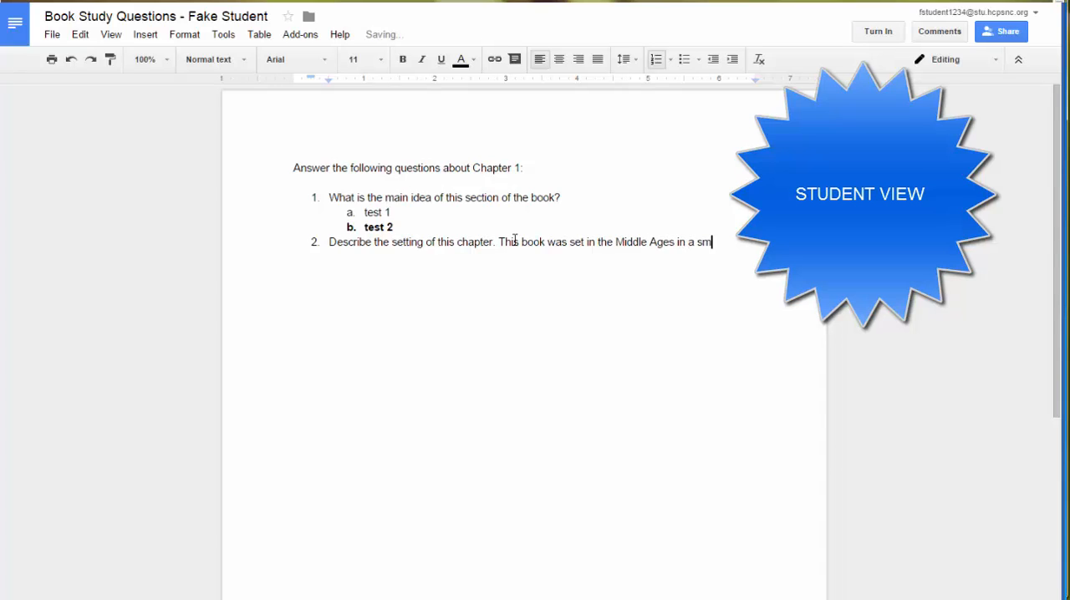
text(ge)
drag(500, 241, 513, 259)
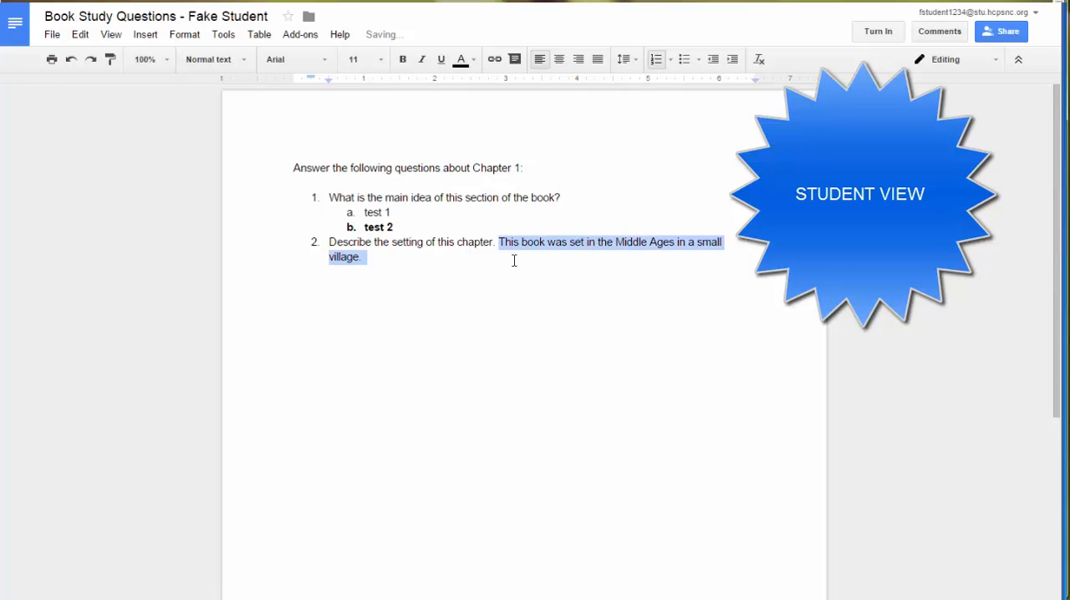
click(406, 64)
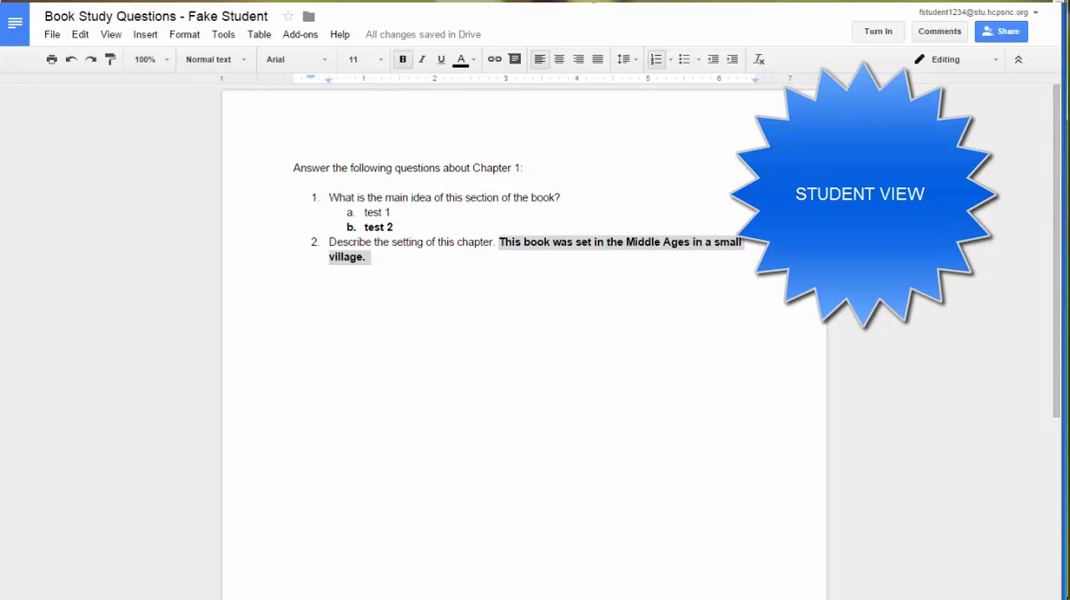
click(879, 33)
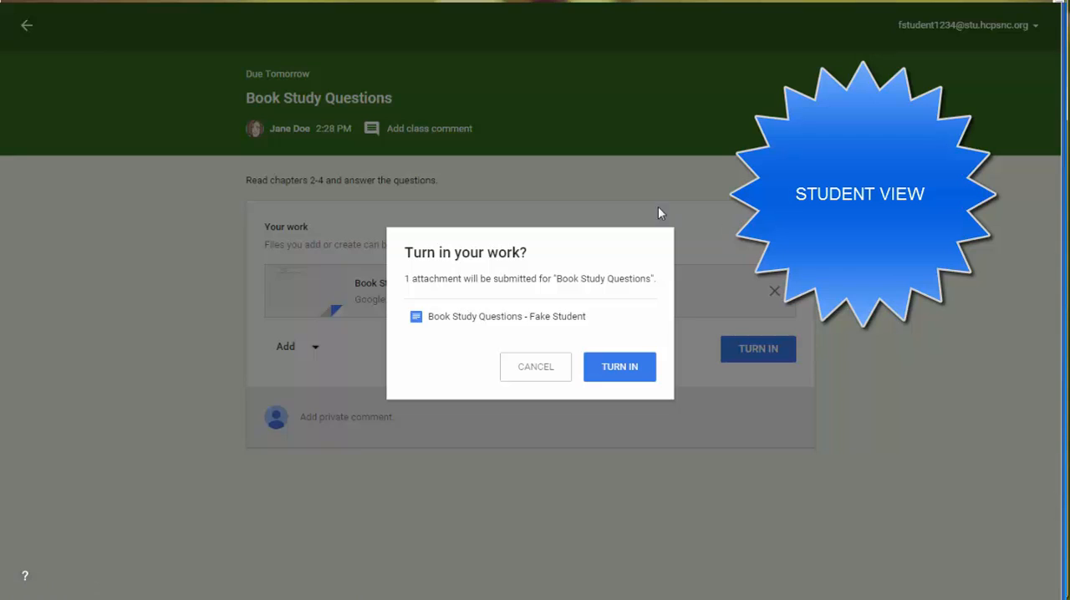
click(637, 378)
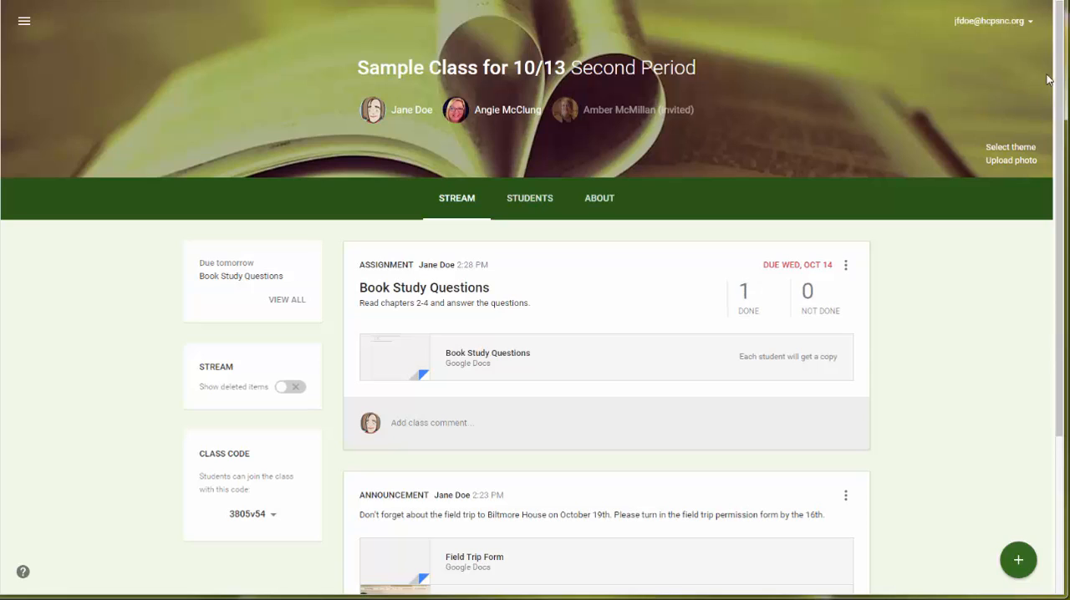
Refresh the teacher's class stream, open the student's turned-in document from the completed submissions, and test typing after question 1.
key(F5)
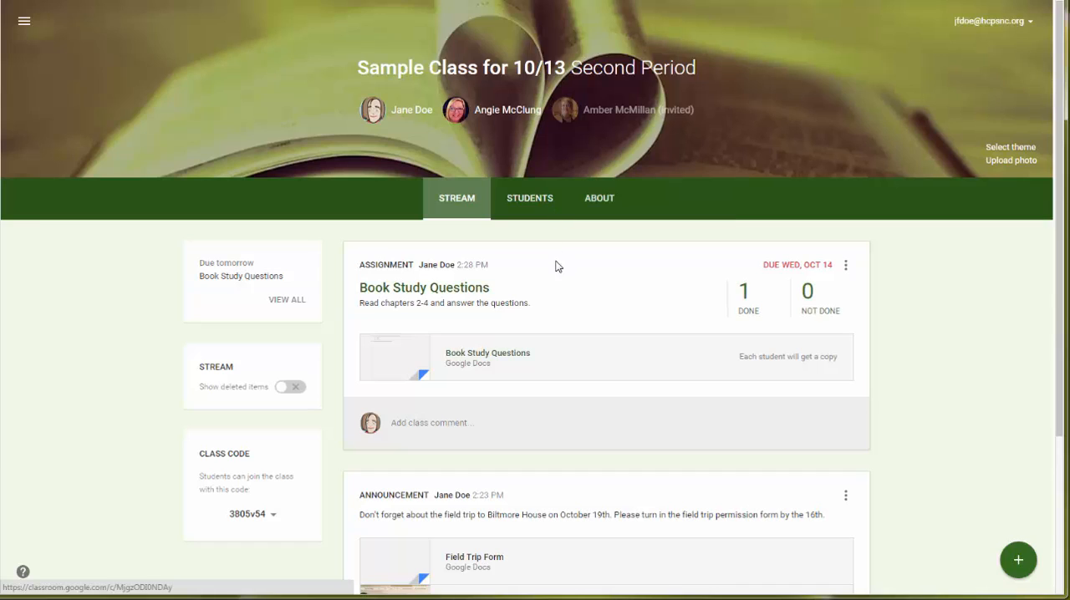
click(745, 305)
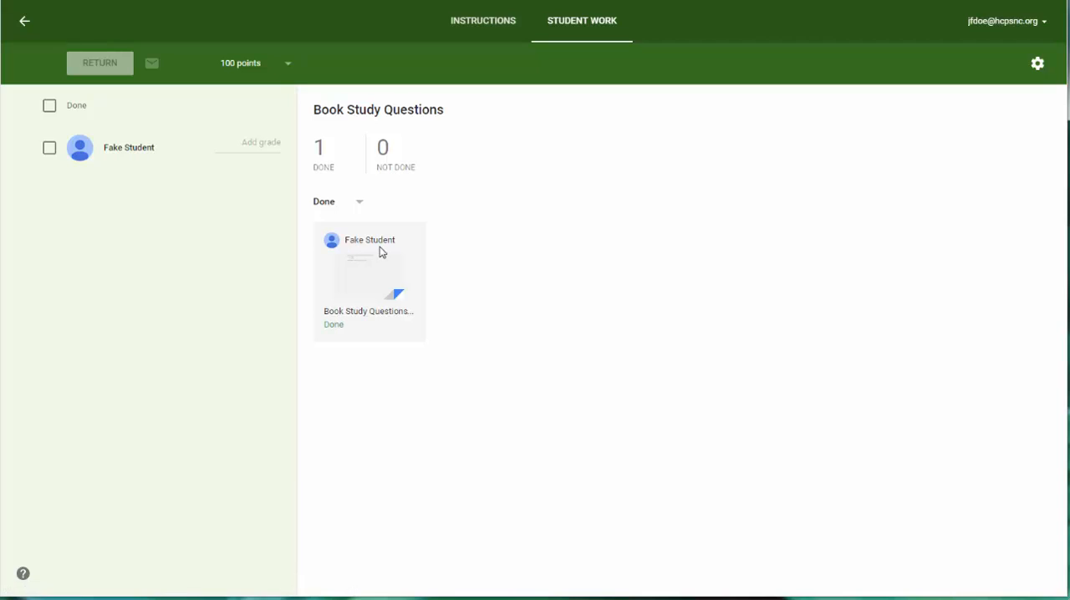
click(366, 321)
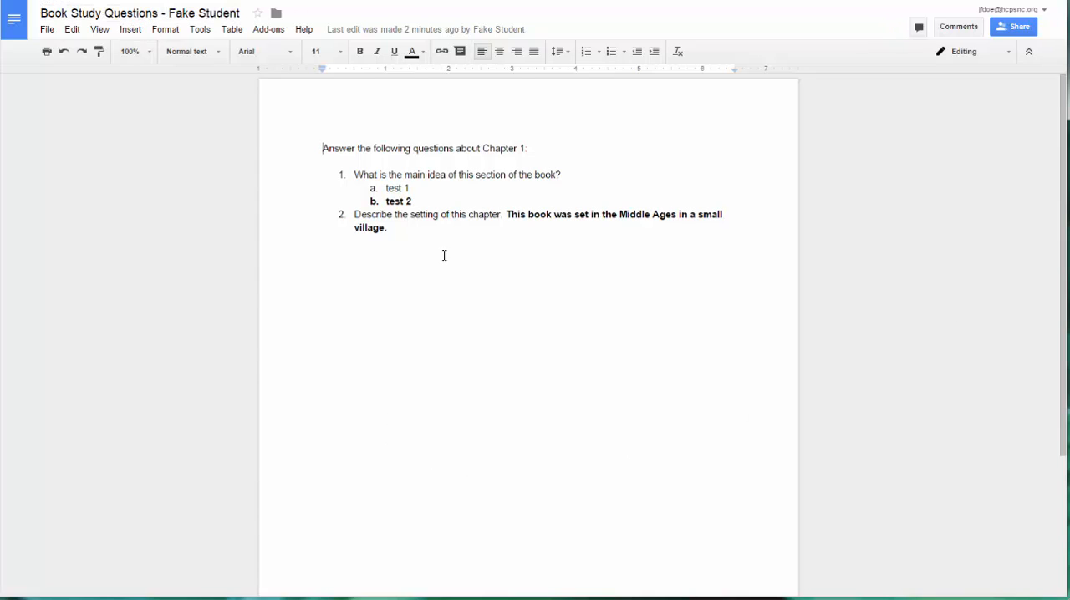
click(586, 171)
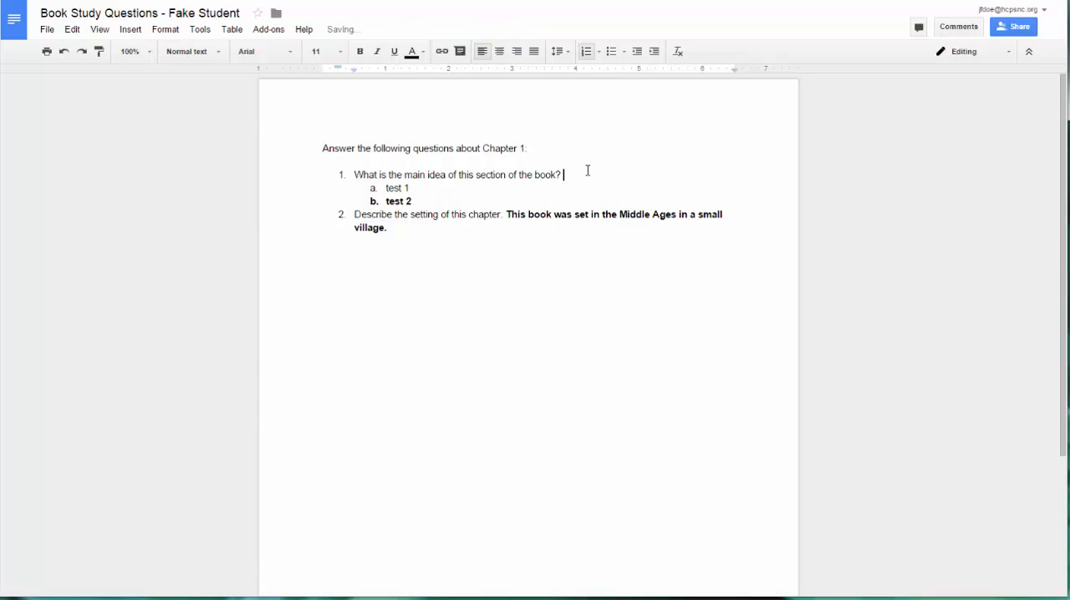
text(ksdkasdk)
Add the comment "This is a nice job!" to the student's answer to question 2.
drag(506, 215, 739, 232)
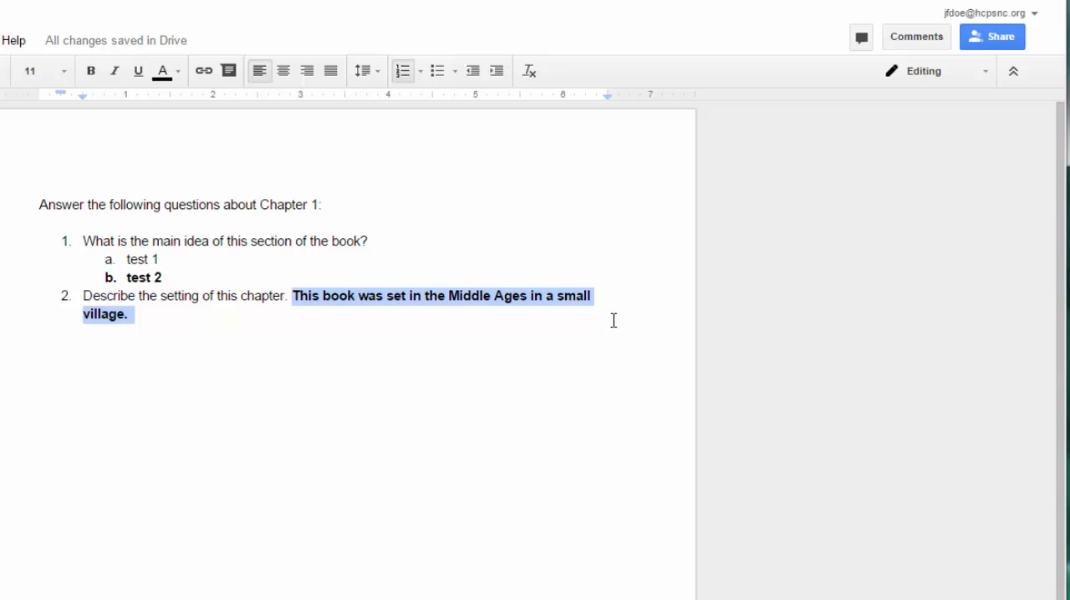
click(917, 40)
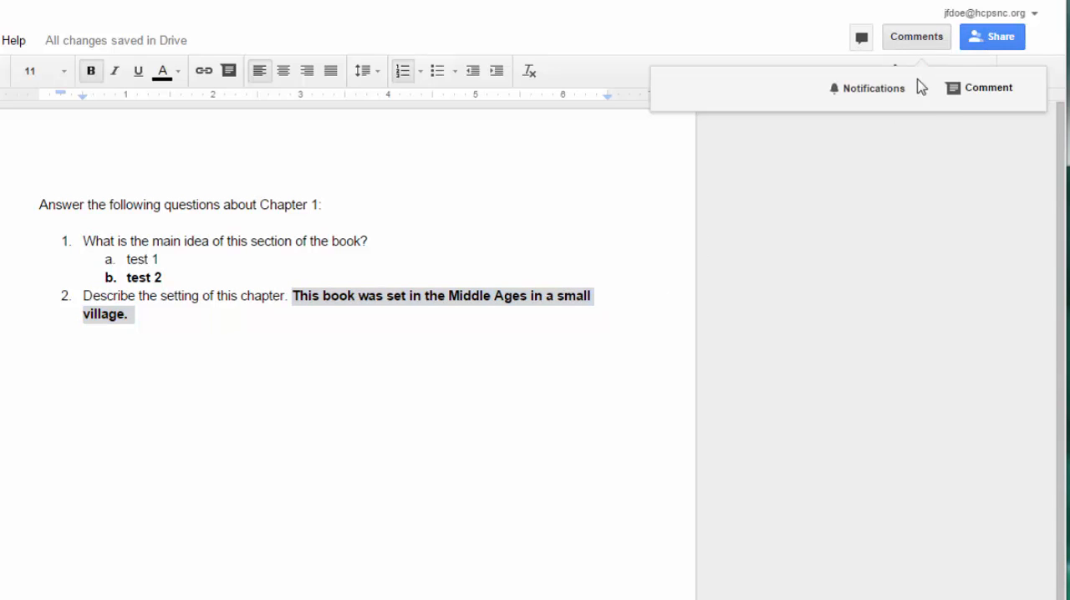
click(996, 96)
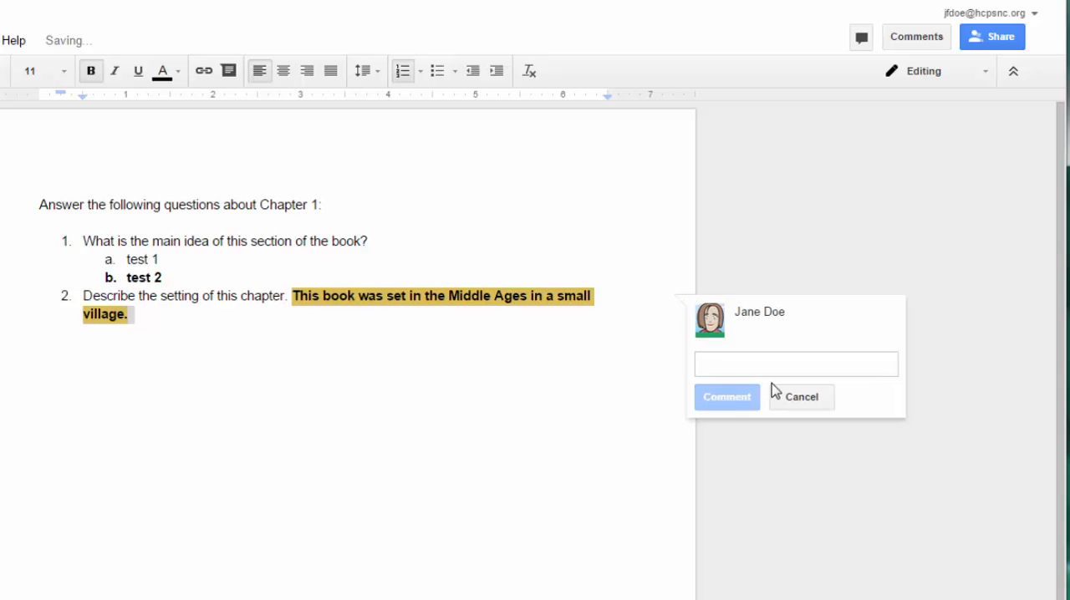
text(This )
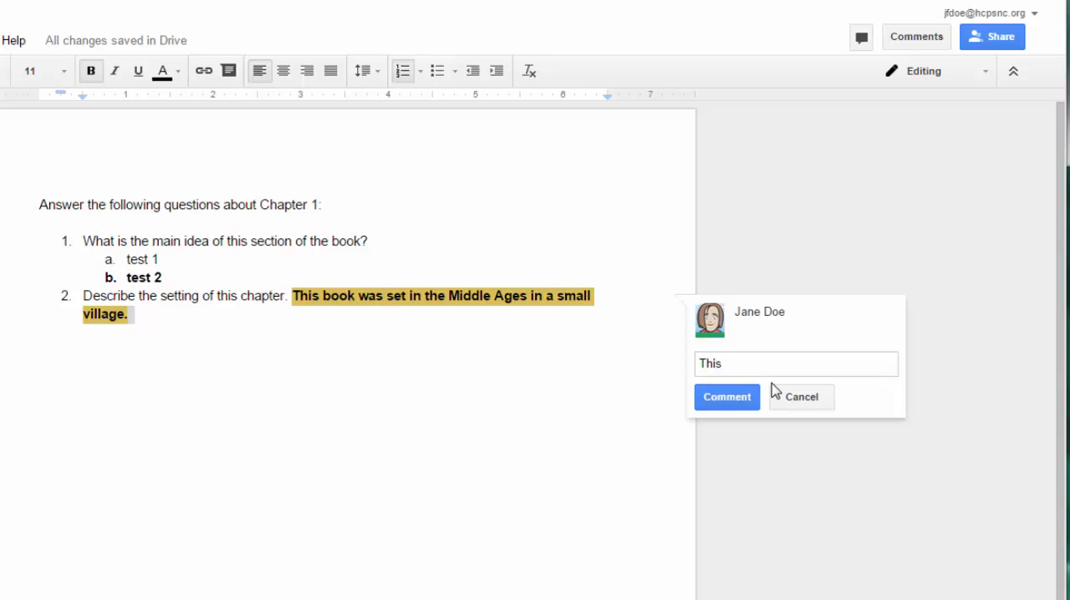
text(is a nice job!)
click(611, 400)
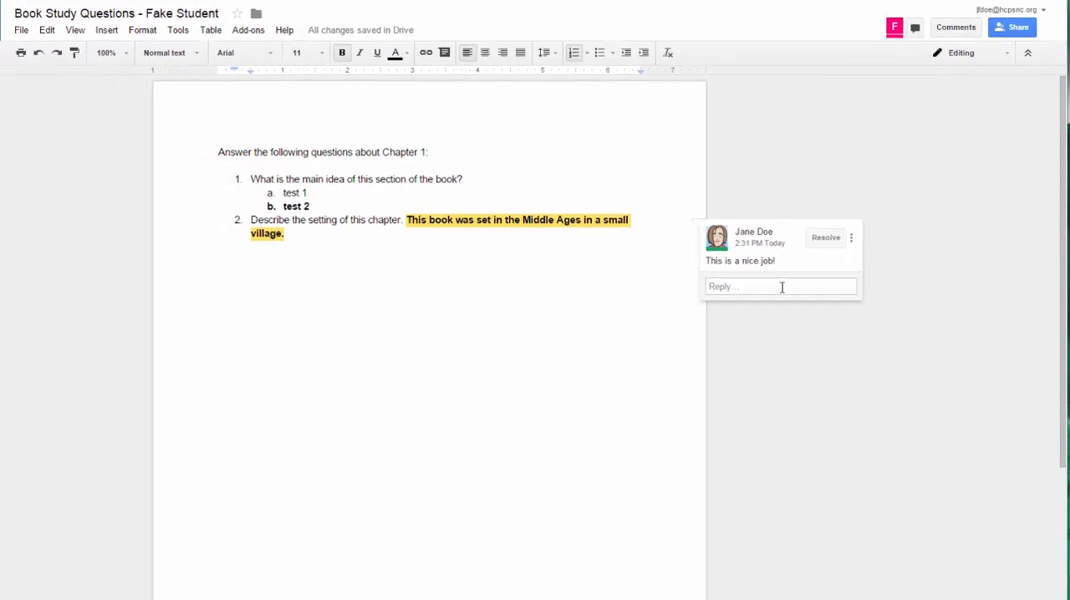
Go back to the assignment's student work page and give the student's submission a grade of 95.
click(862, 124)
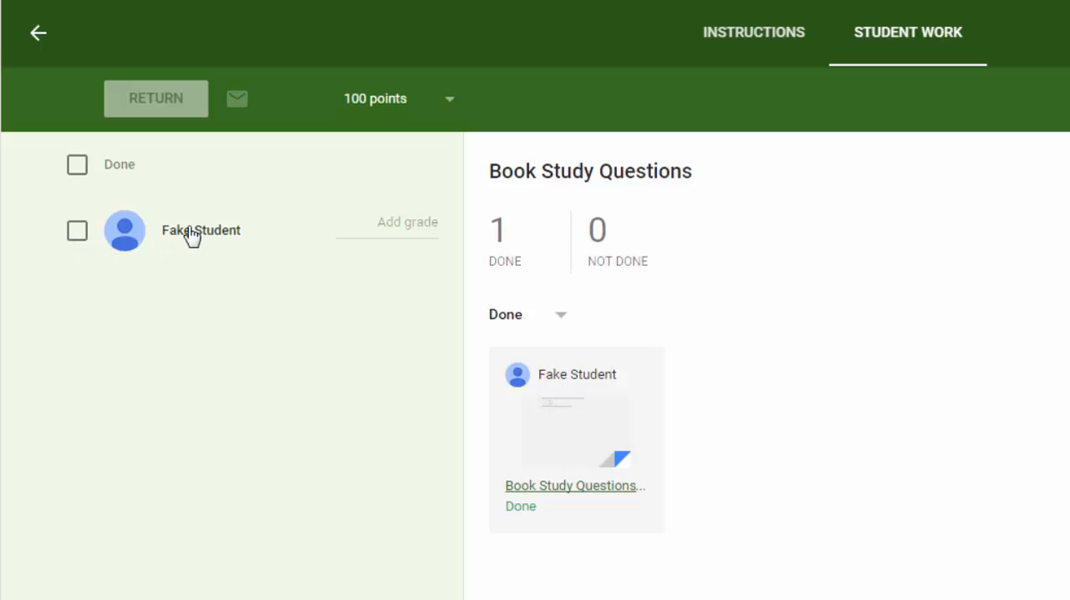
click(405, 223)
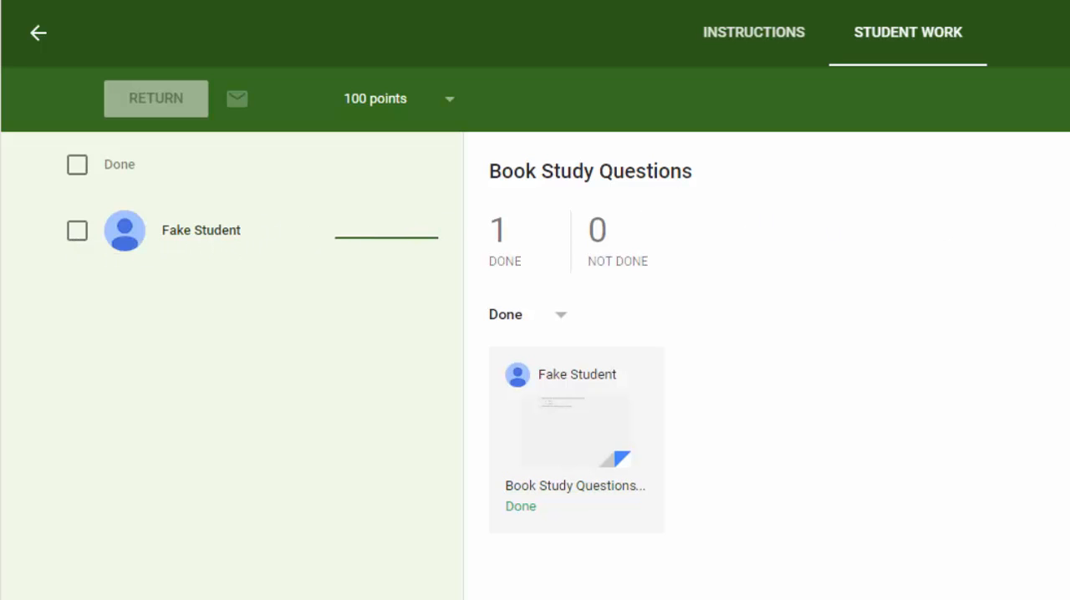
text(95)
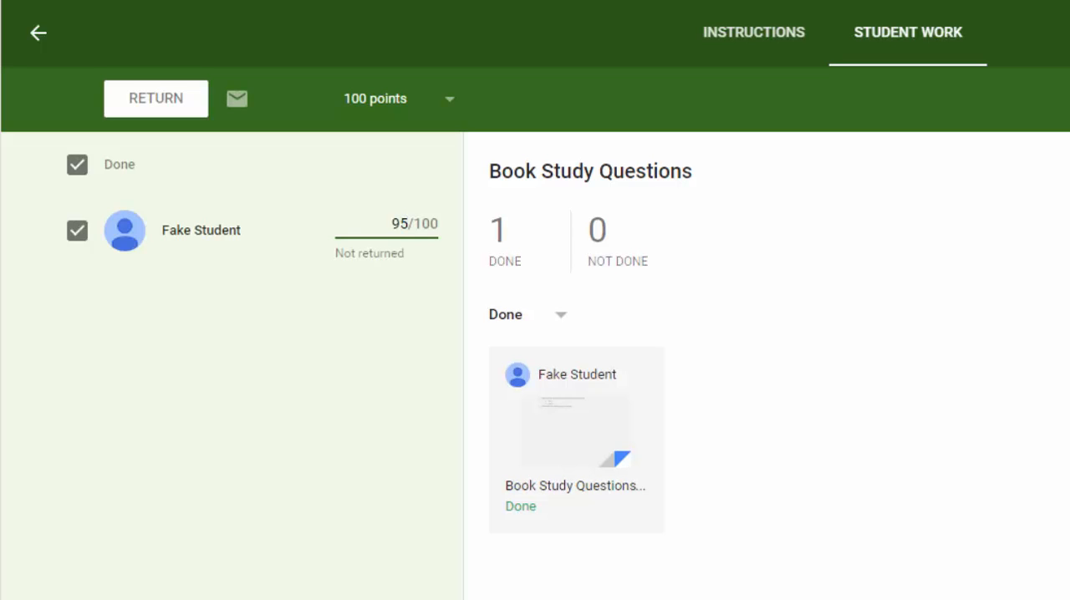
click(370, 495)
Open the assignment's point value options and re-enter the total as 100 points.
click(452, 104)
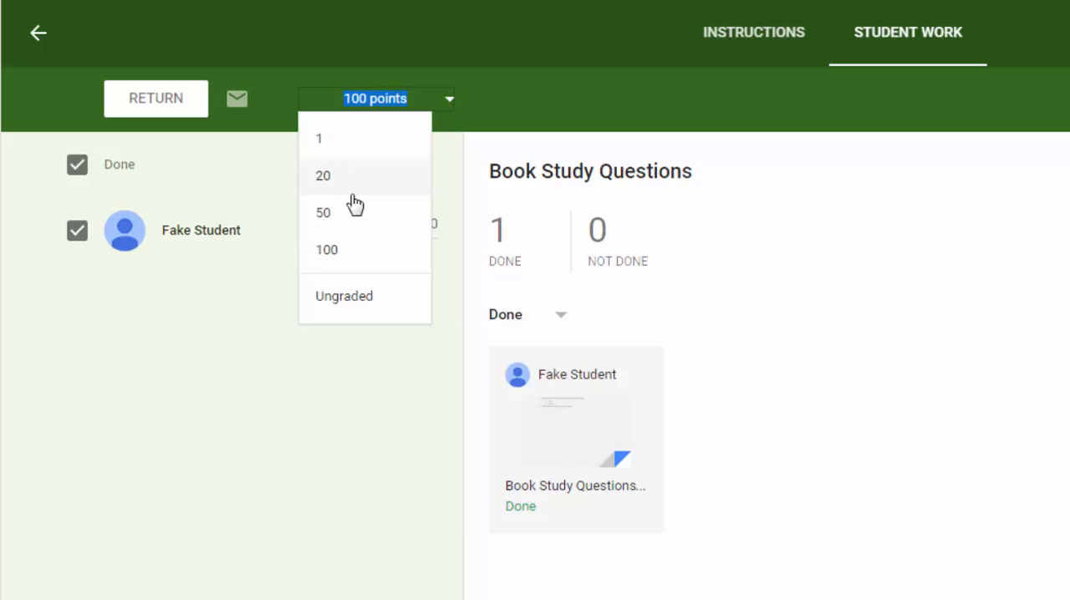
click(365, 99)
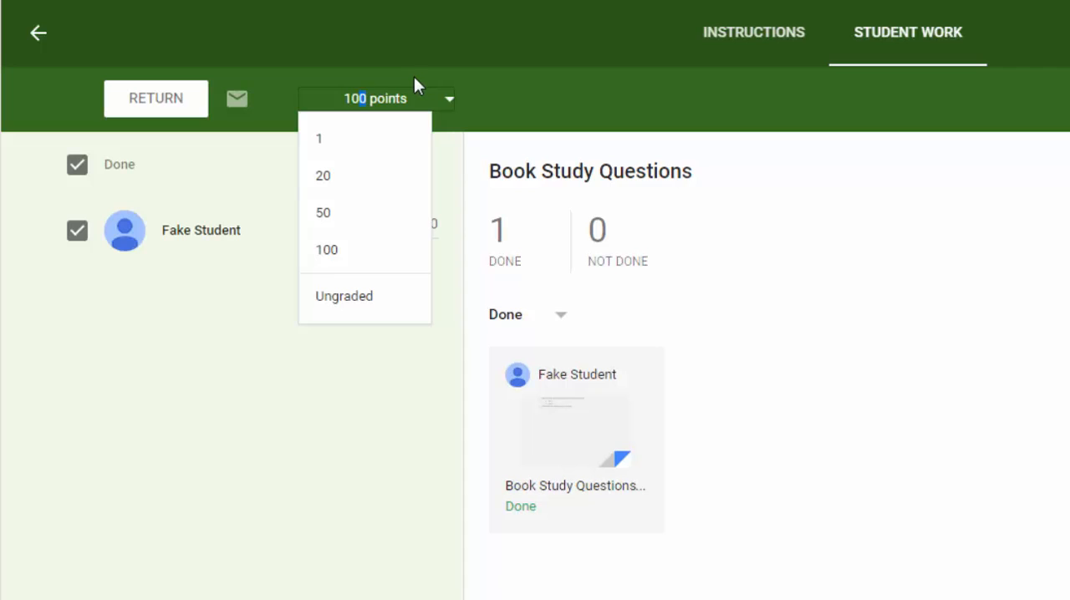
key(BackSpace)
text(0)
key(Return)
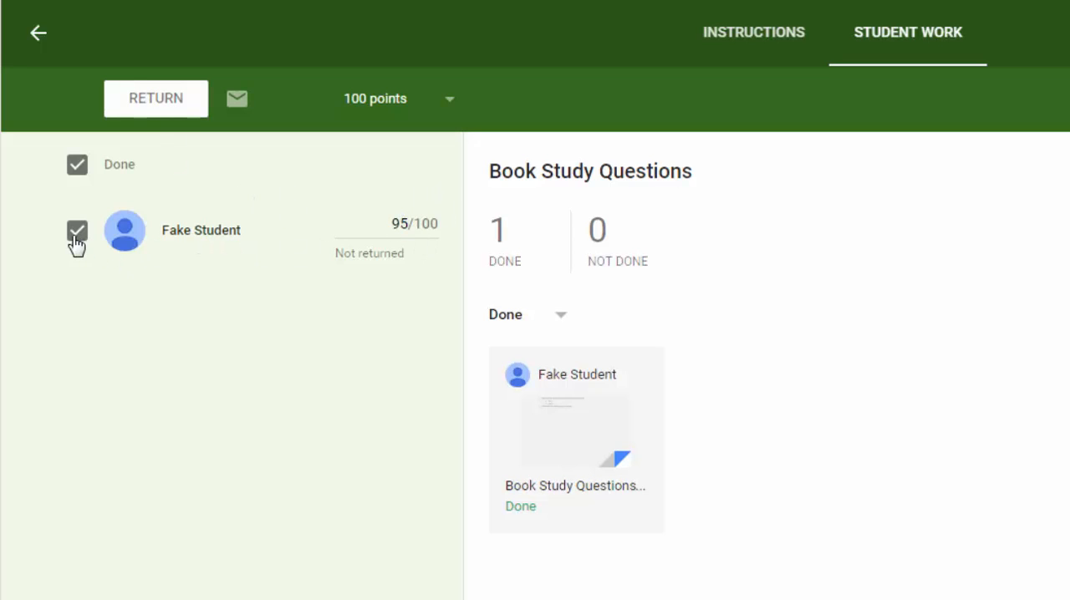
Return the graded Book Study Questions work to the student.
click(142, 111)
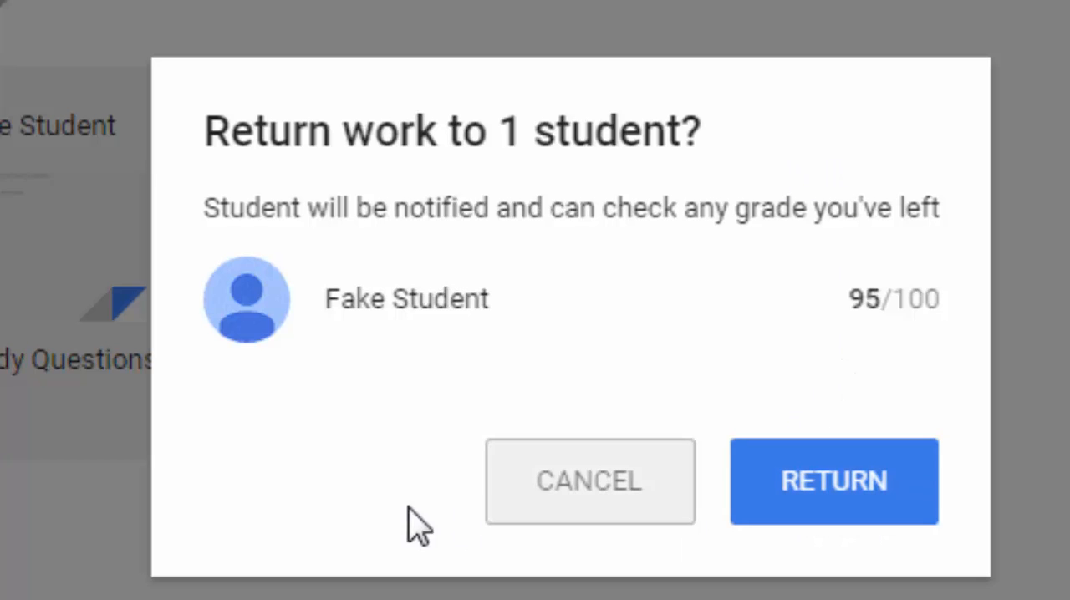
click(870, 512)
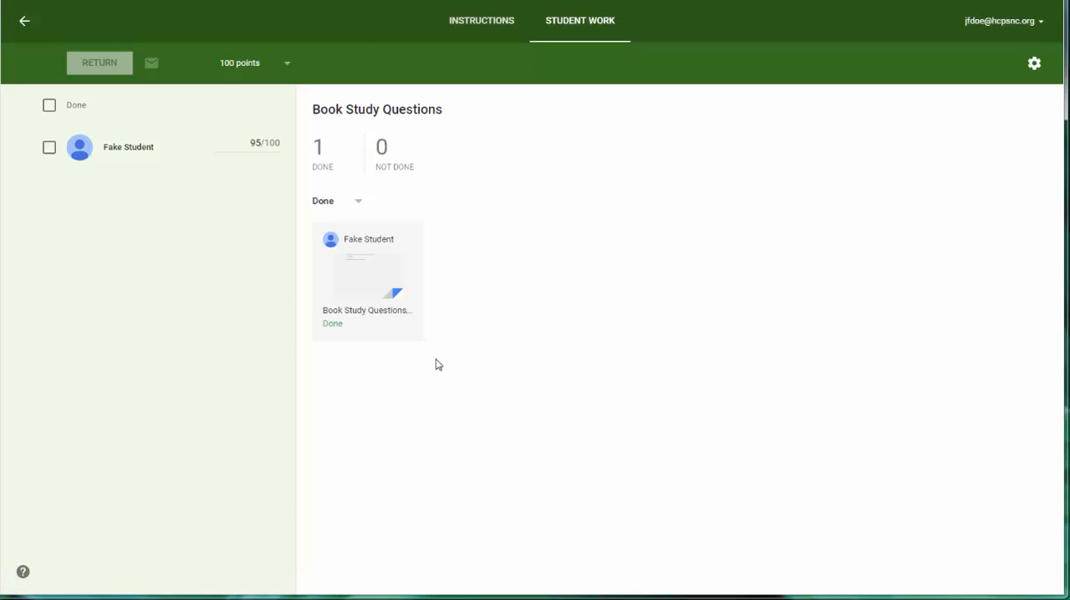
Return to the class stream and start a new question titled "What was your favorite part of Chapter 2?".
click(26, 25)
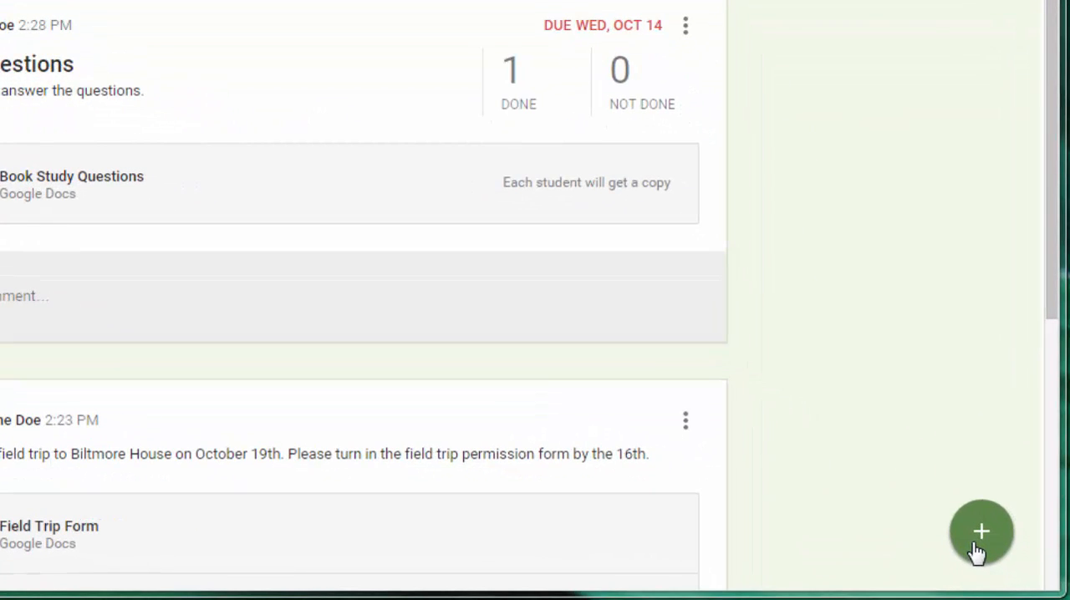
mouse_move(983, 540)
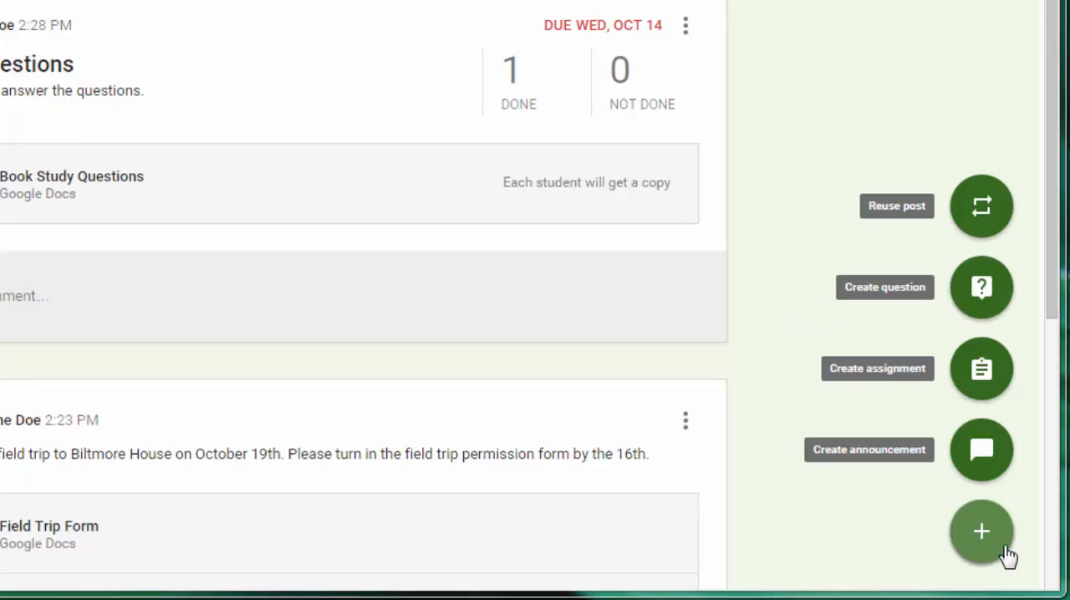
click(988, 311)
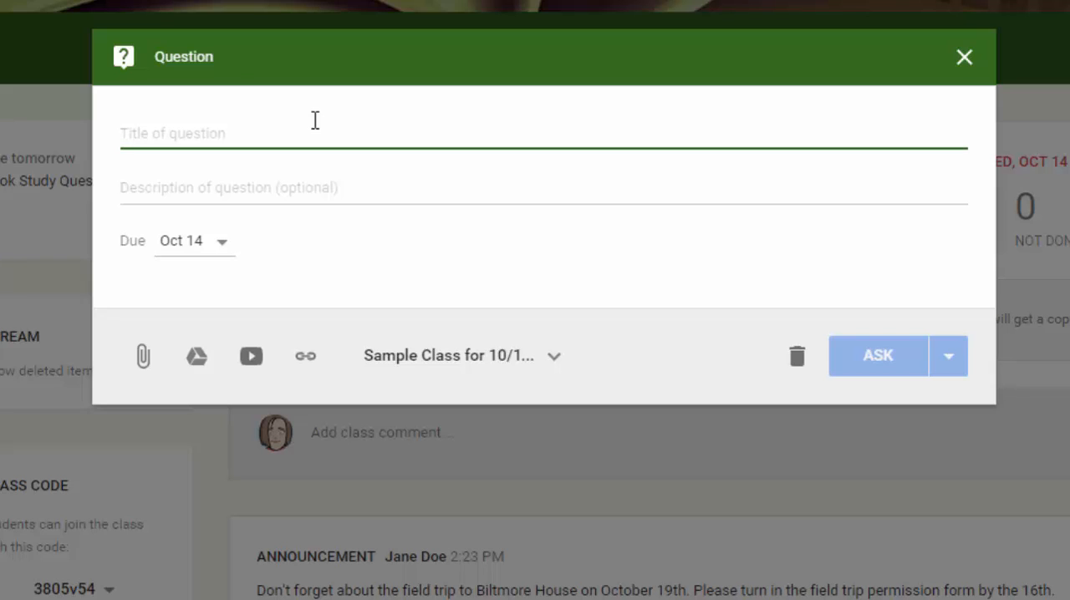
text(What w)
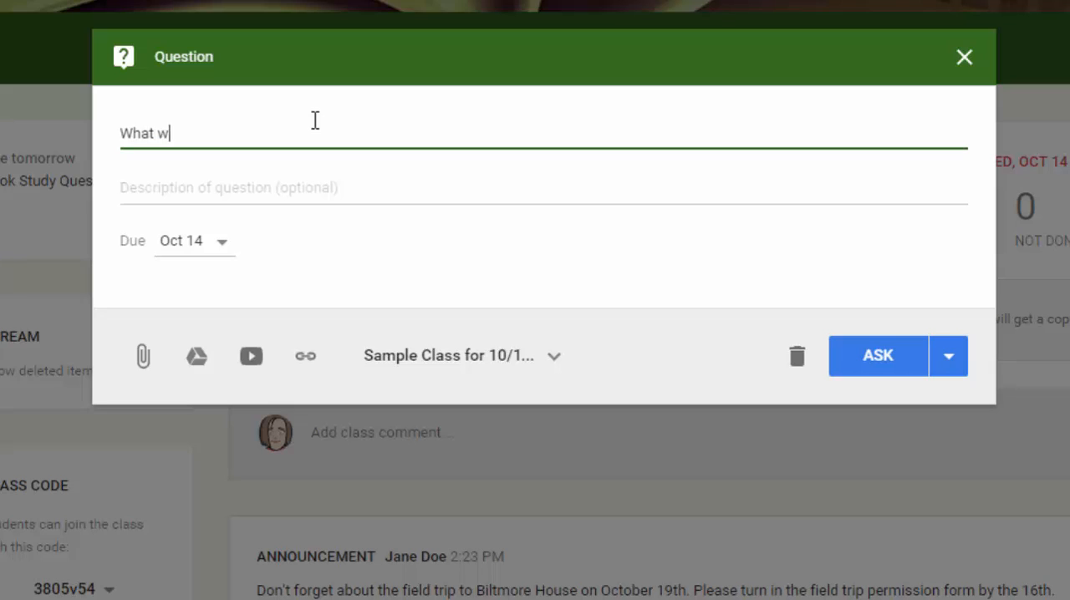
text(as your favorite )
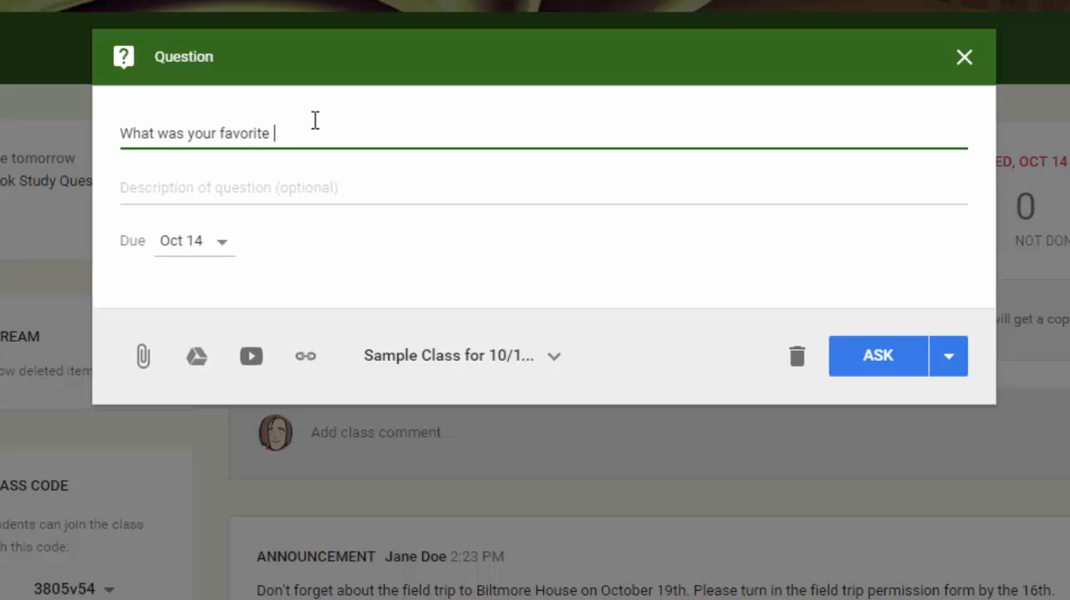
text(part of Chapter 2?)
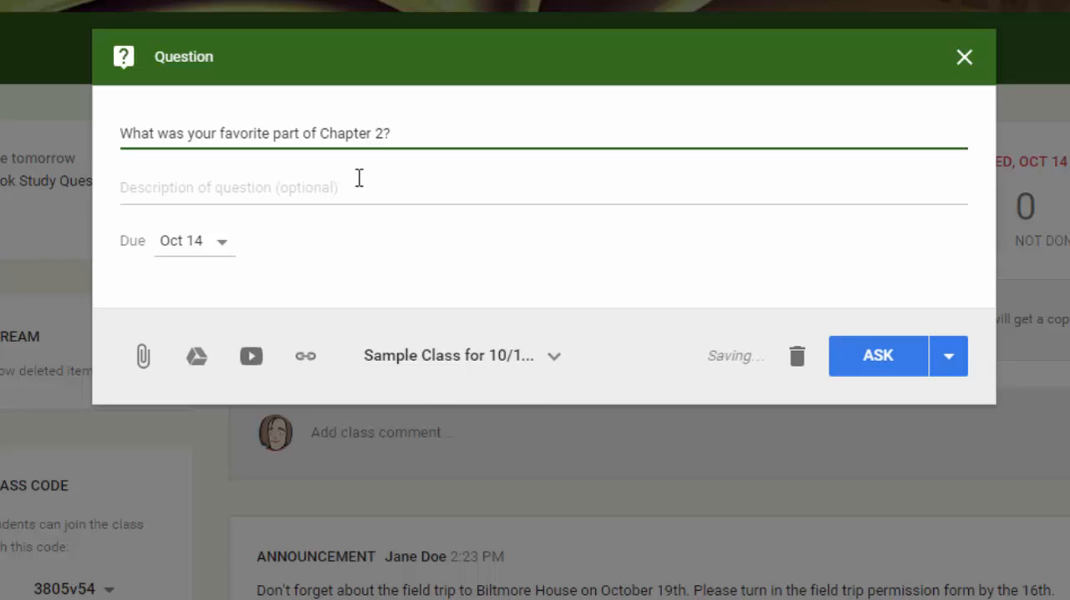
Review the question's due date and class list, and post it to Sample Class for 10/13, letting students see and reply to each other's answers.
click(199, 239)
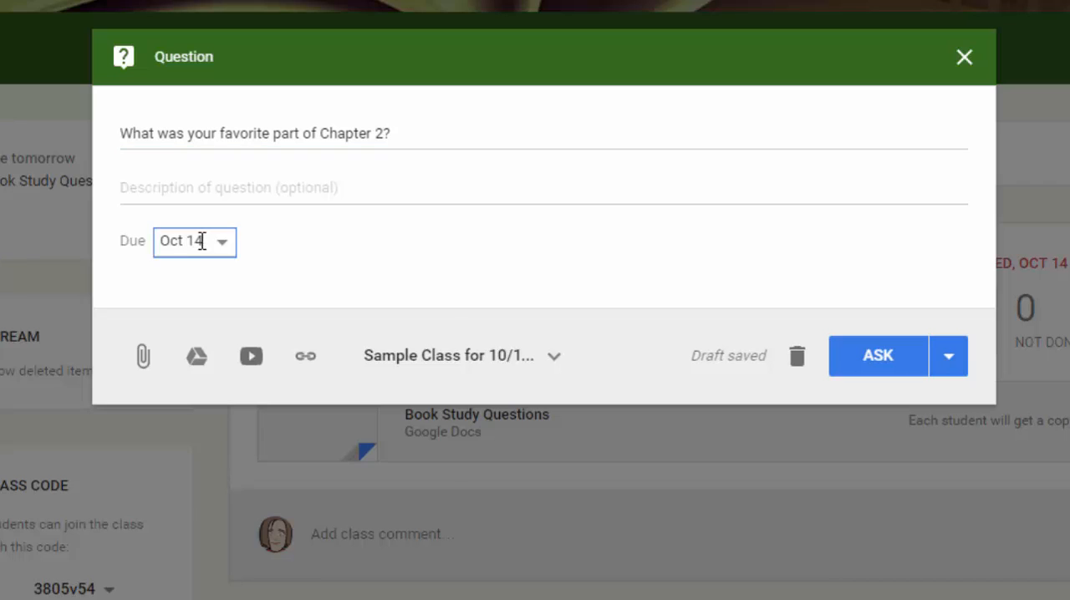
click(273, 235)
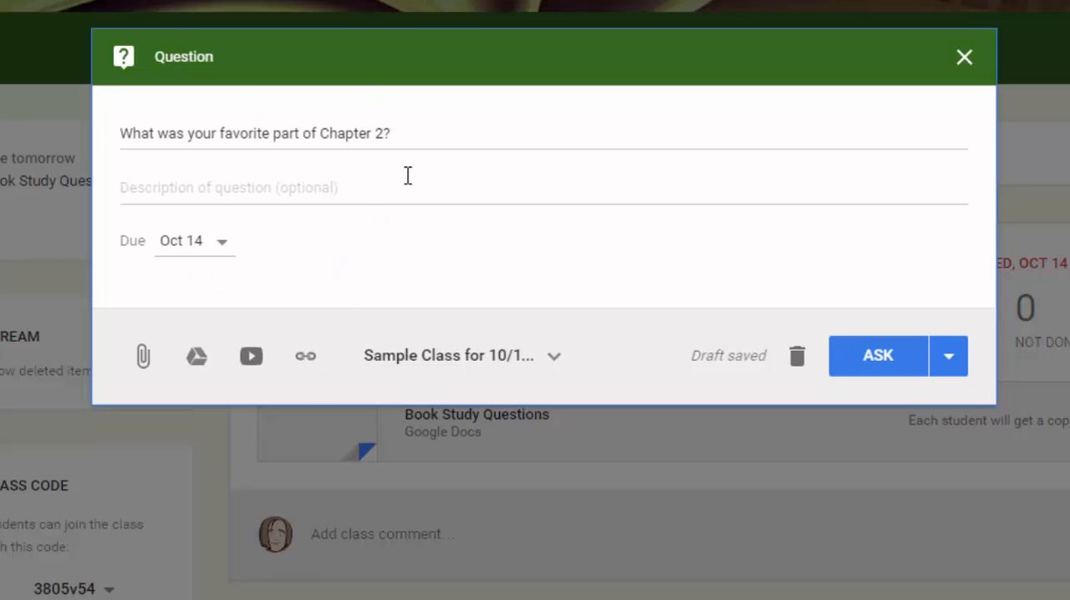
click(456, 361)
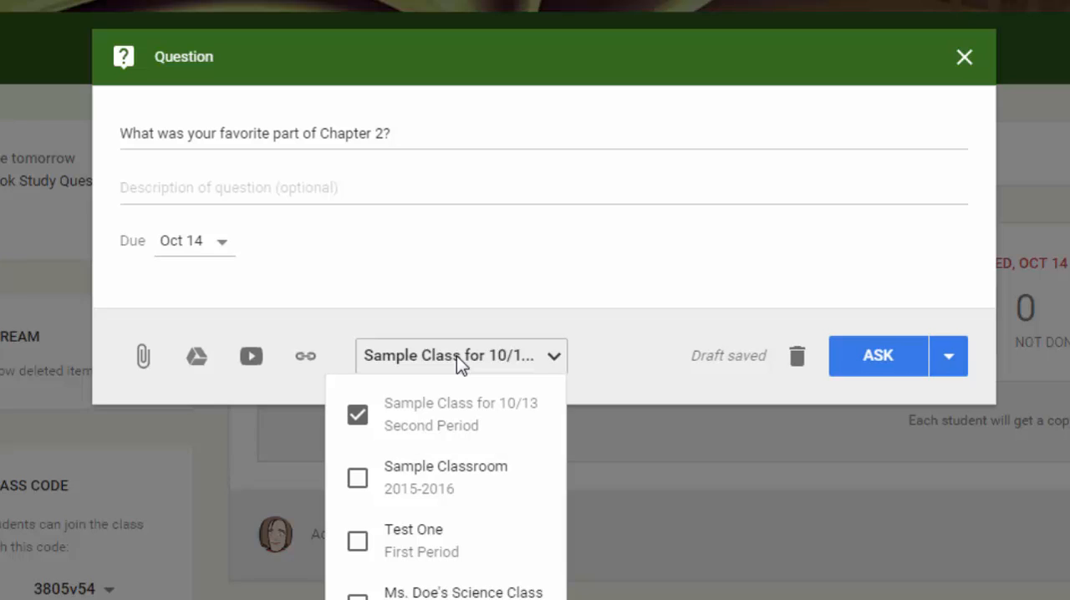
click(661, 348)
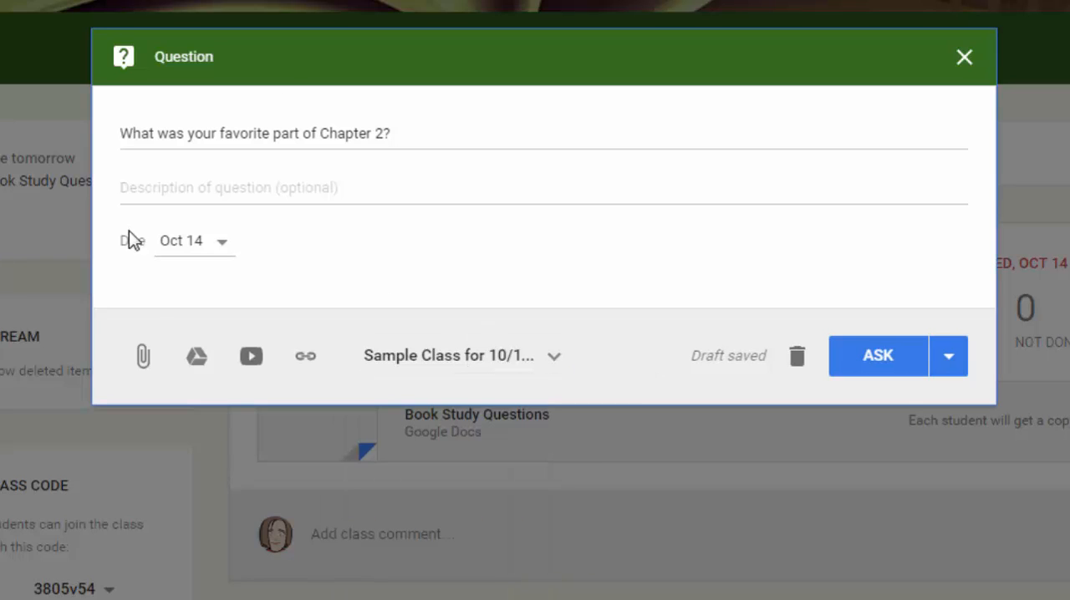
click(878, 356)
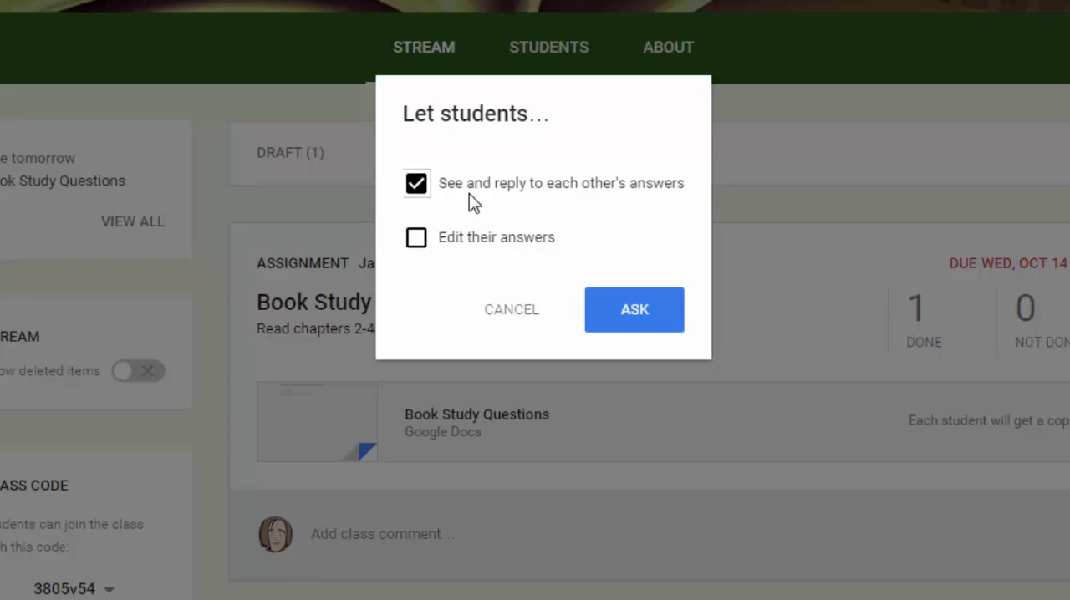
click(615, 305)
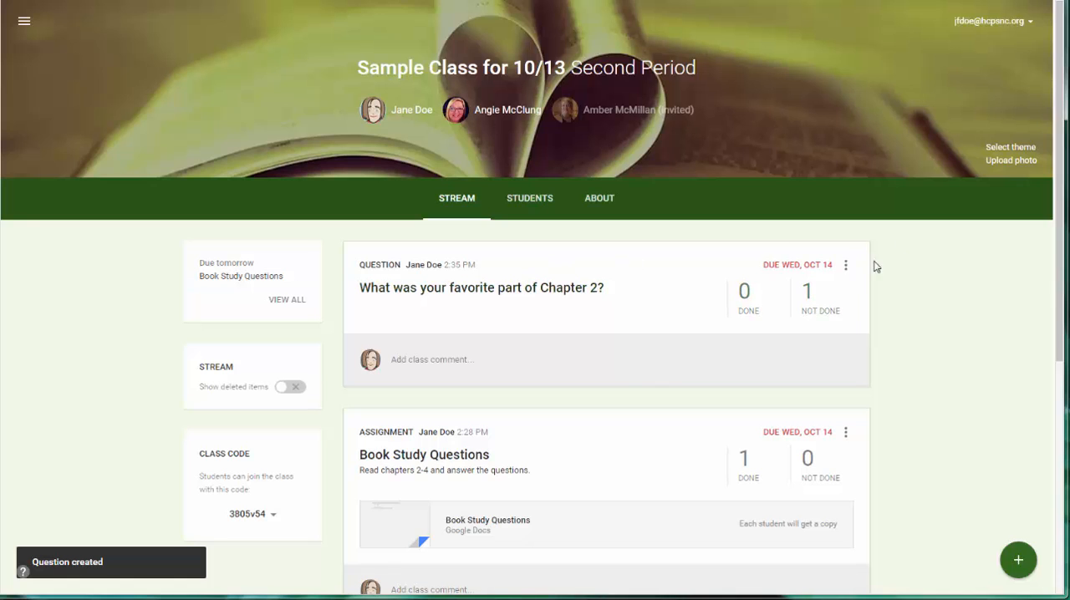
In the student view, submit the answer "My favorite part of the chapter was when the dog learned how to sit." to the Chapter 2 question.
scroll(521, 444, down, 2)
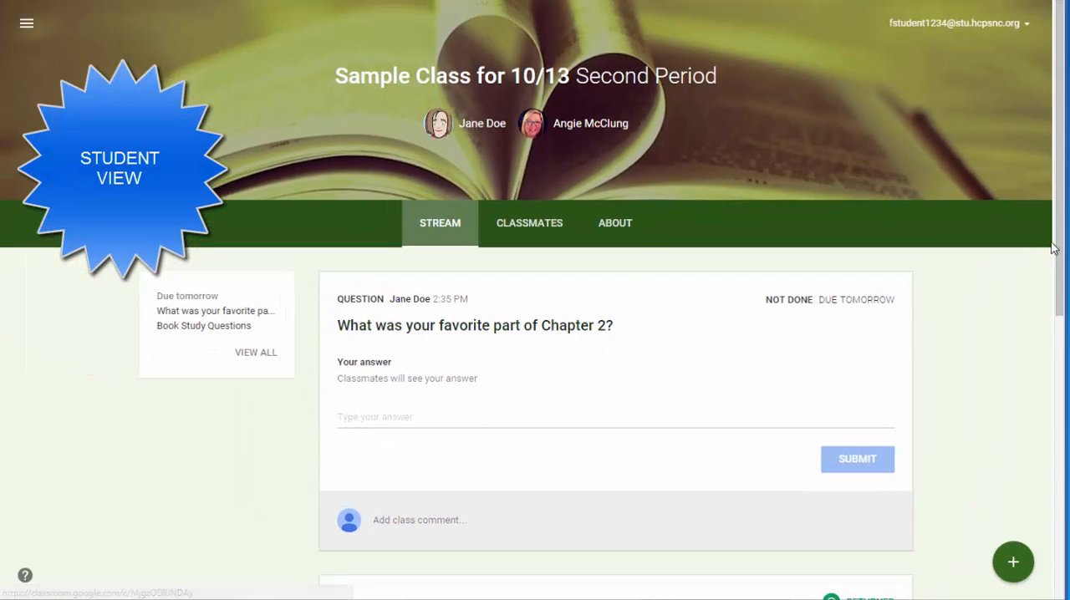
drag(1061, 254, 1061, 289)
click(394, 290)
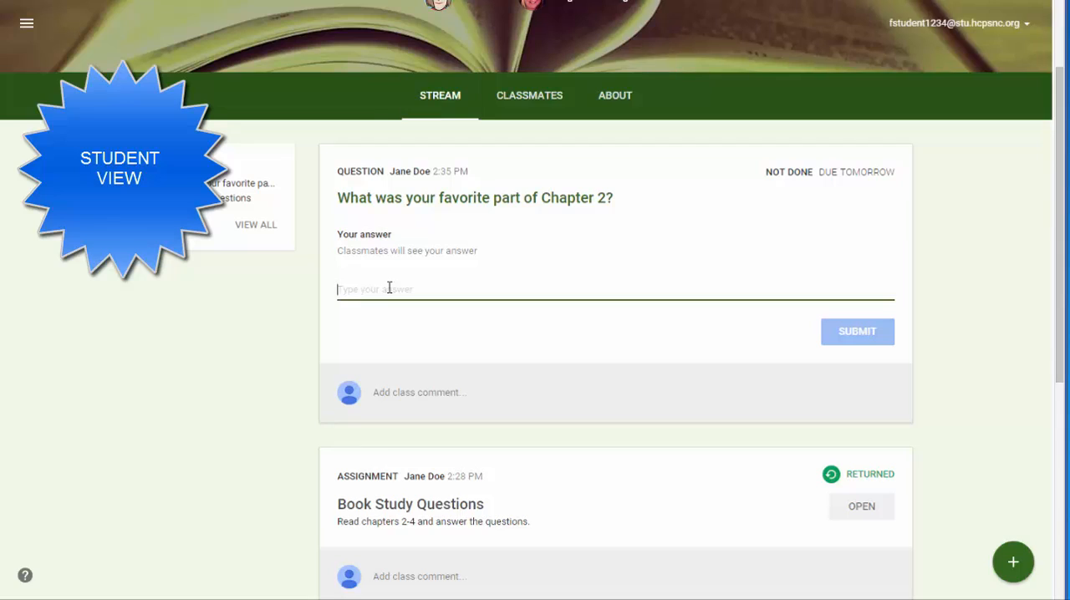
text(My favorite pa)
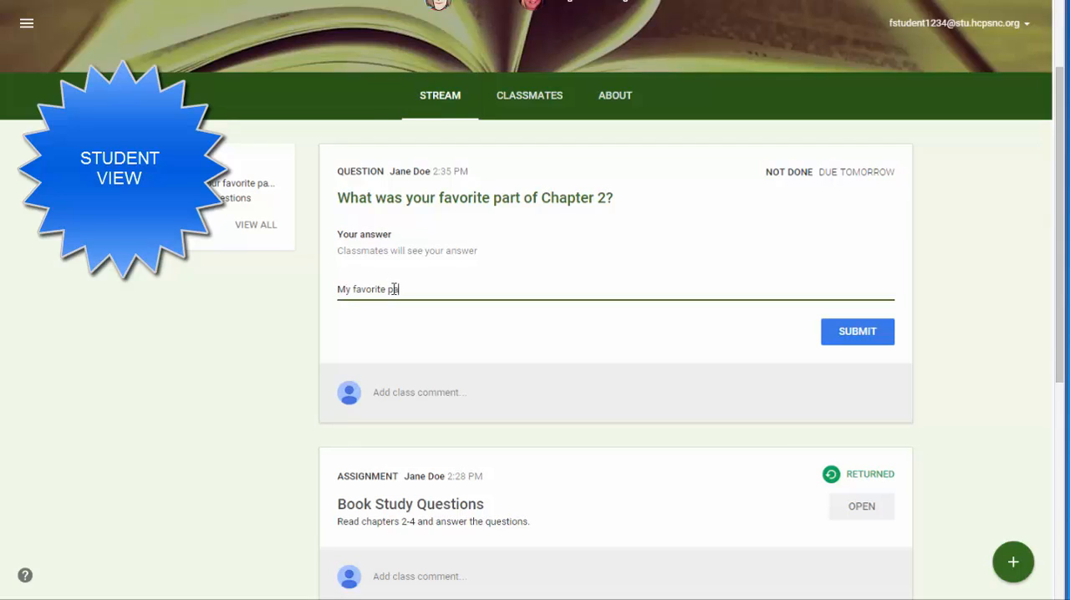
text(rt of the chapter was when)
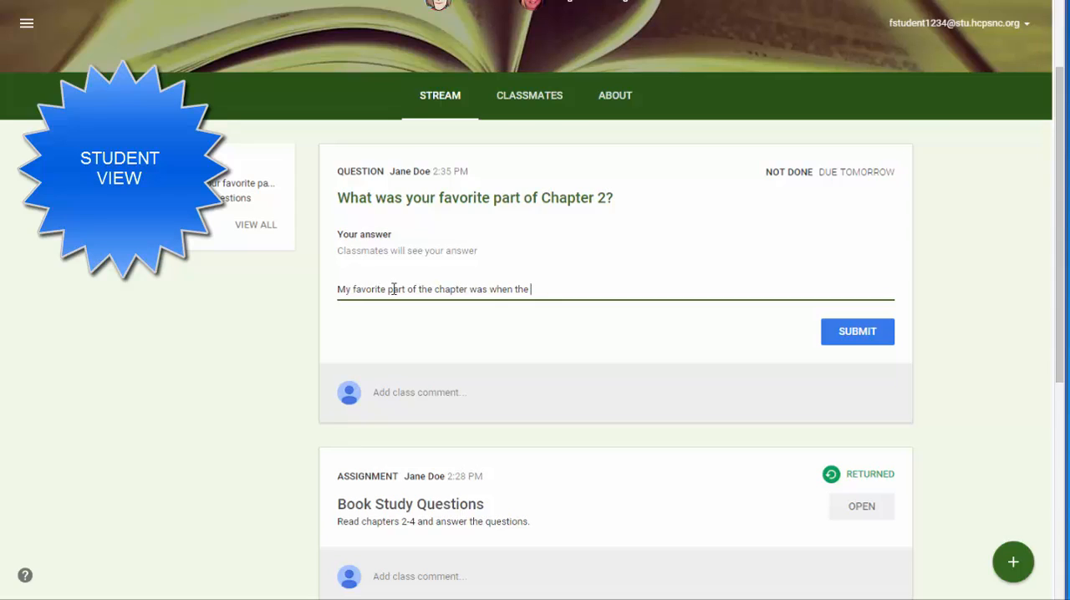
text(the dog learned how to sit.)
click(854, 339)
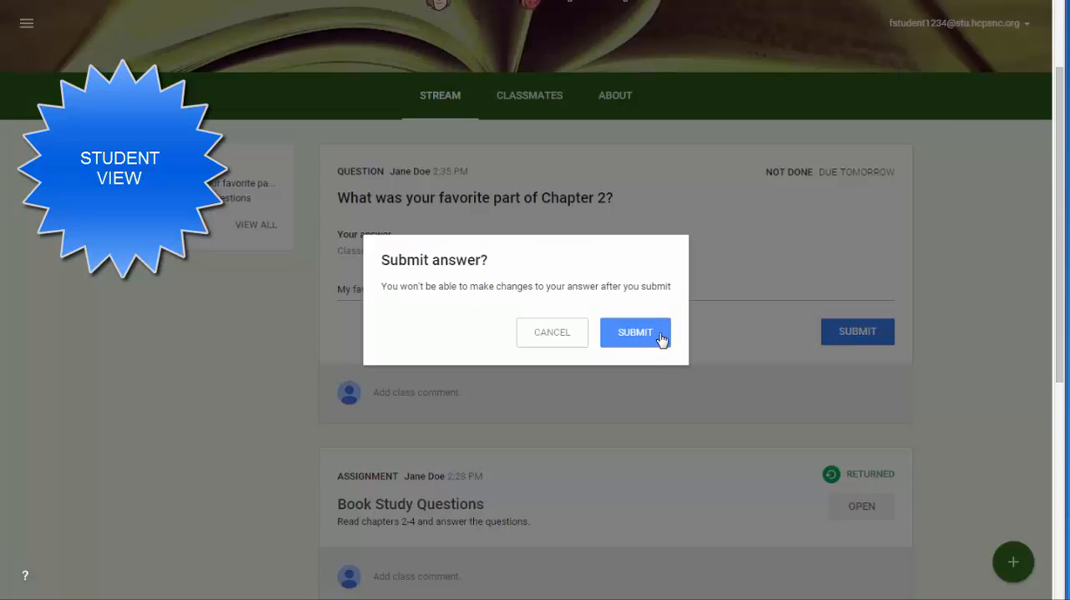
click(657, 334)
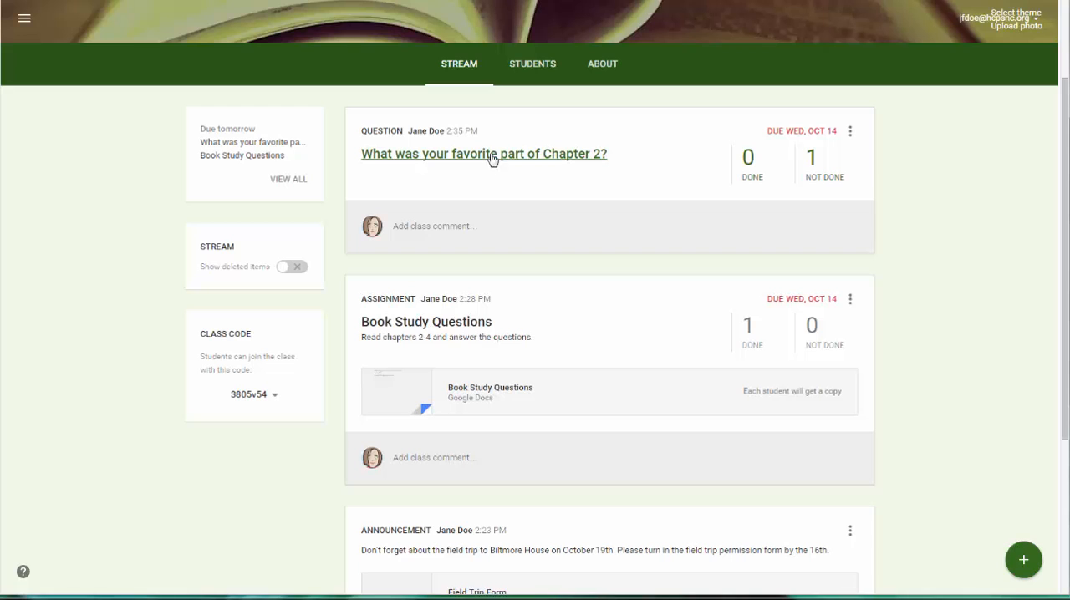
In the teacher view, examine the student answers to the Chapter 2 question and go back to look over the class stream.
click(752, 161)
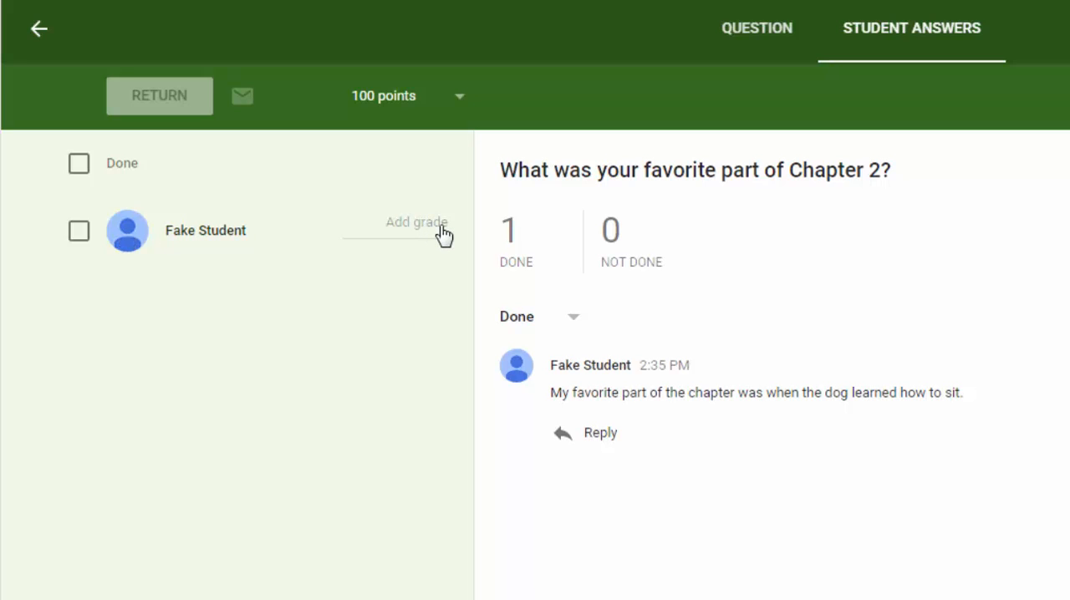
click(35, 31)
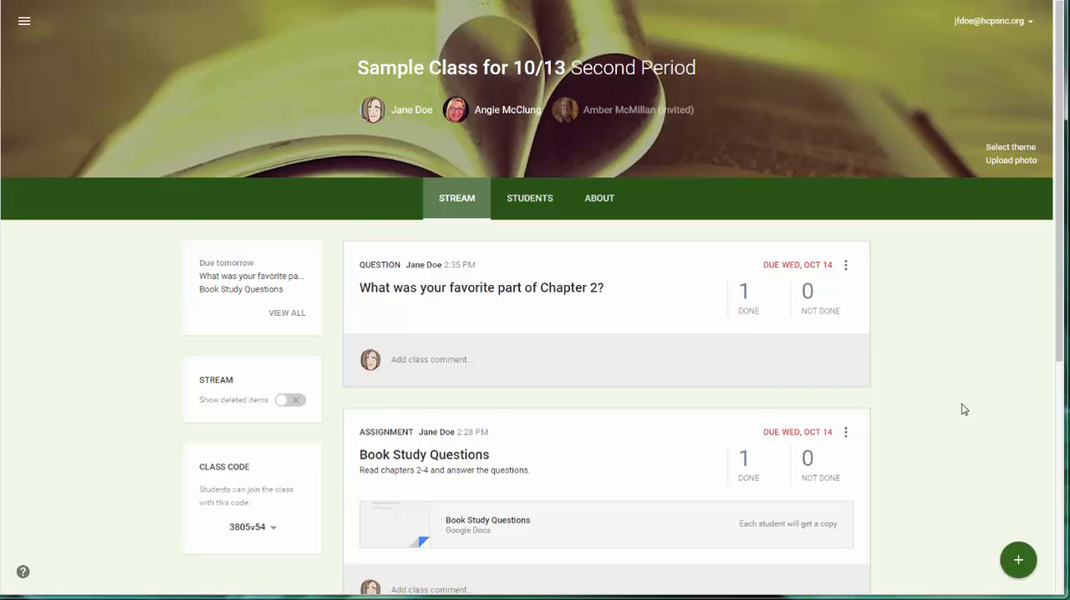
scroll(964, 409, down, 3)
scroll(964, 407, down, 2)
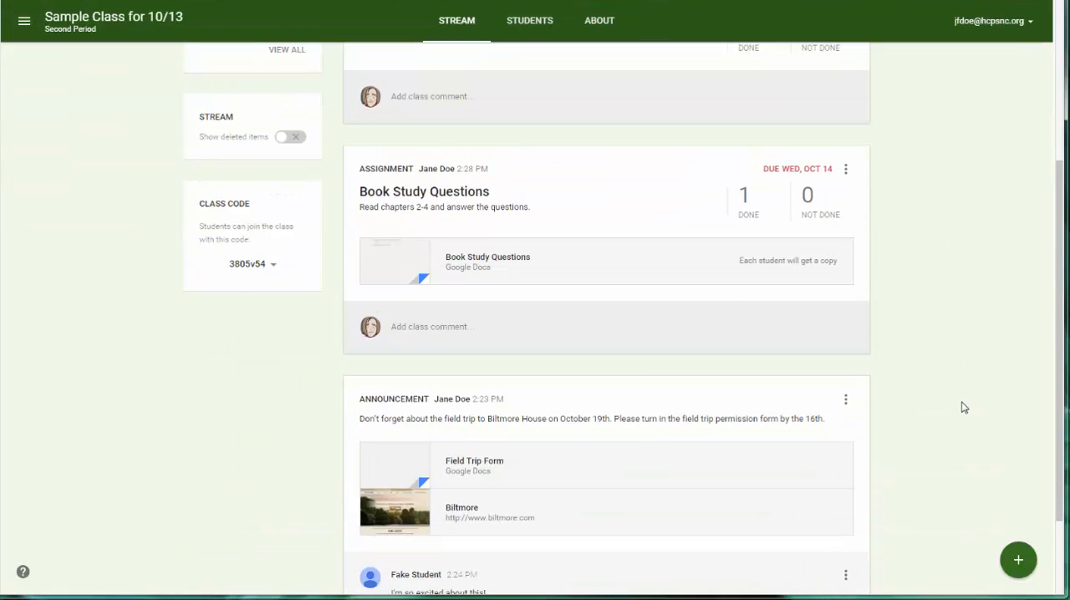
scroll(953, 414, up, 5)
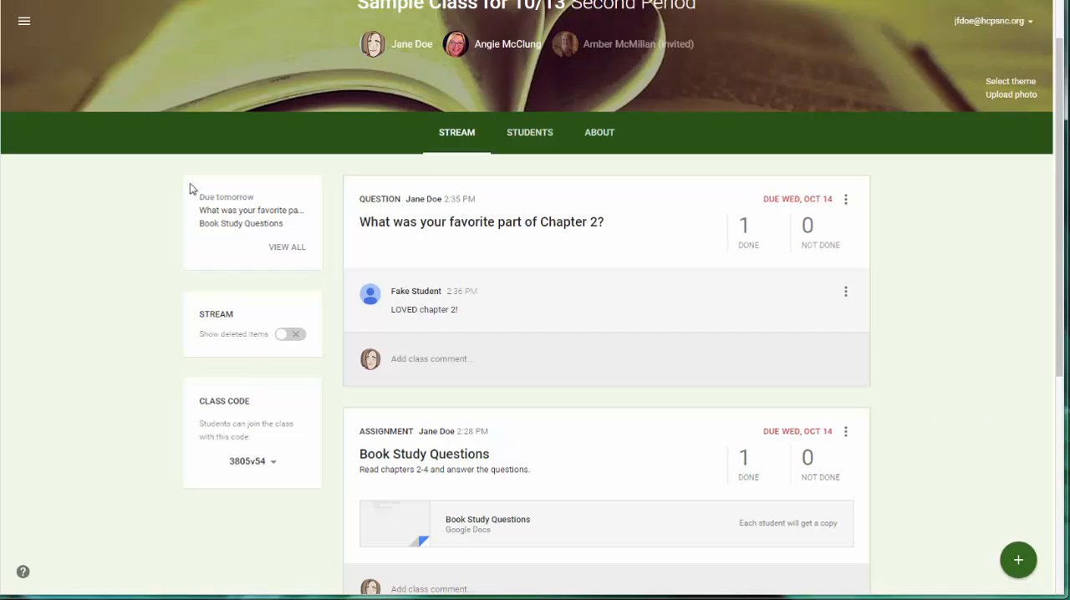
Look at where the calendar can be accessed and view the class calendar within Classroom through the class's About page.
click(24, 25)
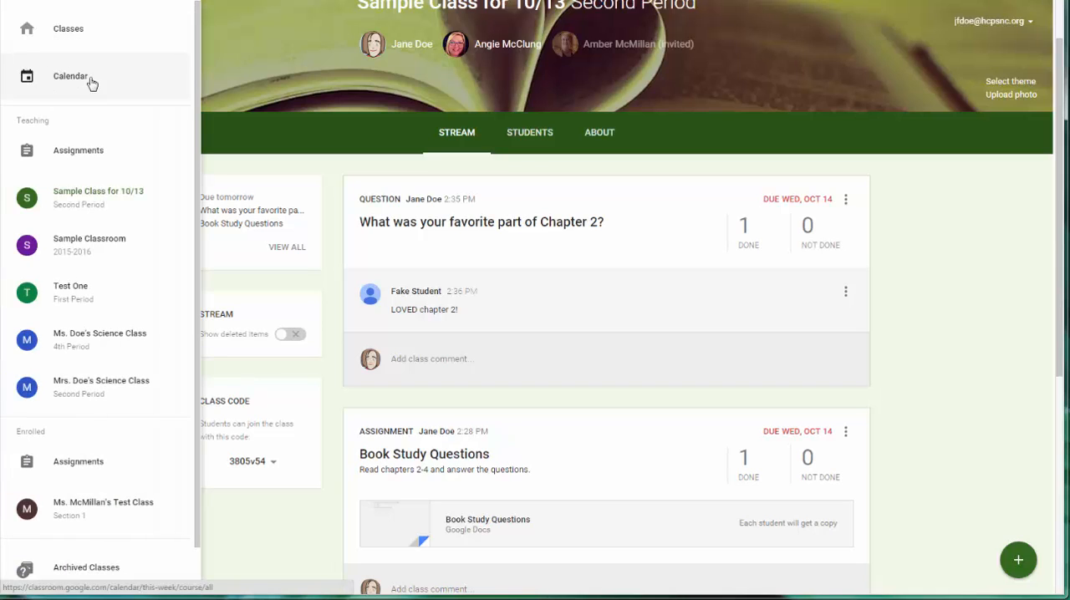
click(320, 60)
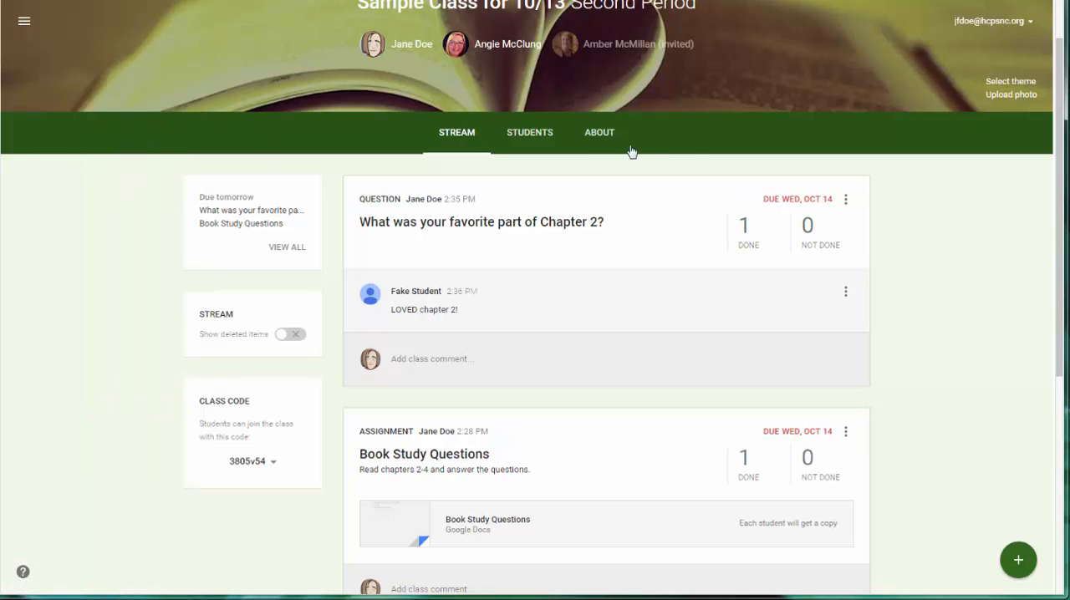
click(599, 134)
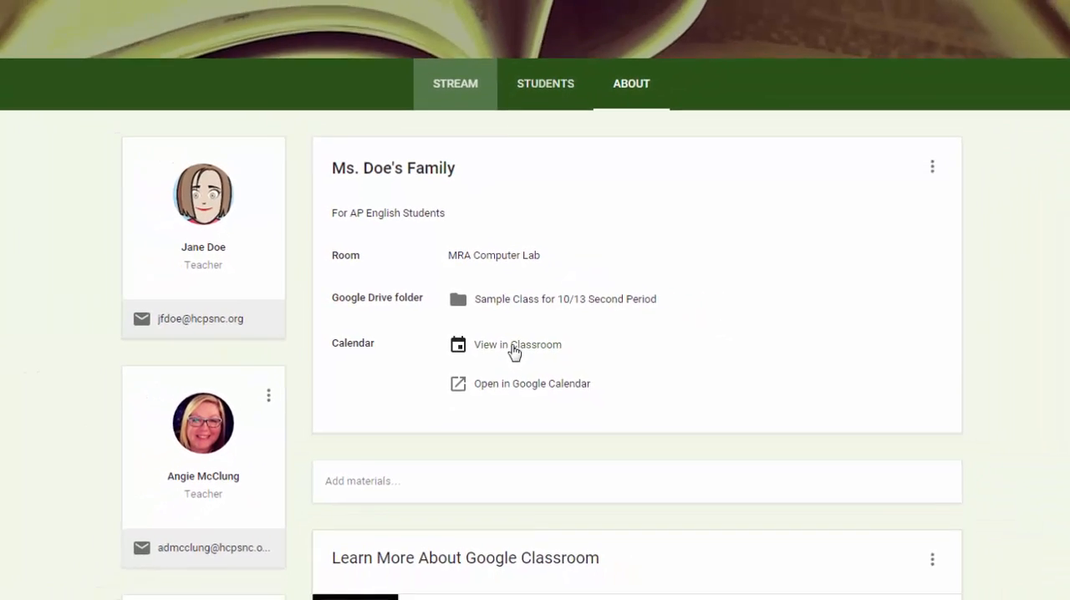
click(527, 360)
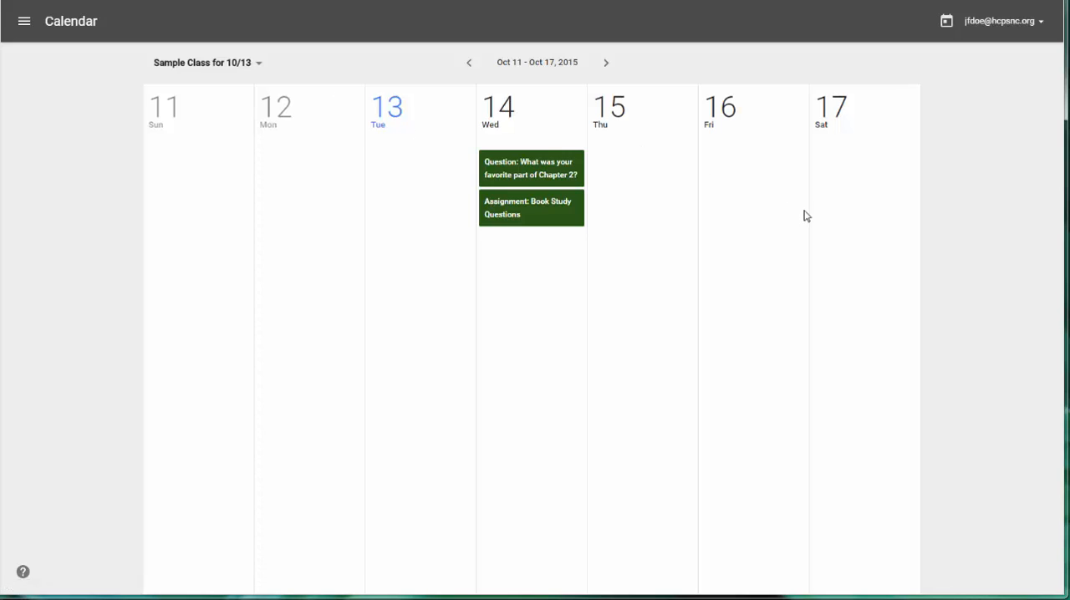
Switch the Classroom calendar to show all classes and view the list of classes it can be filtered by.
click(201, 68)
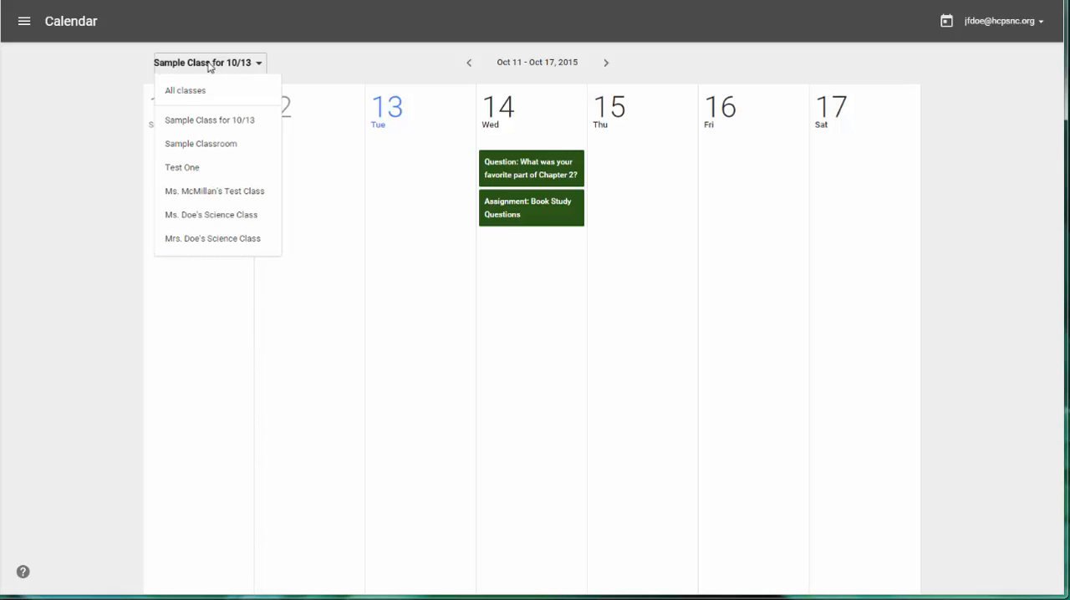
click(187, 99)
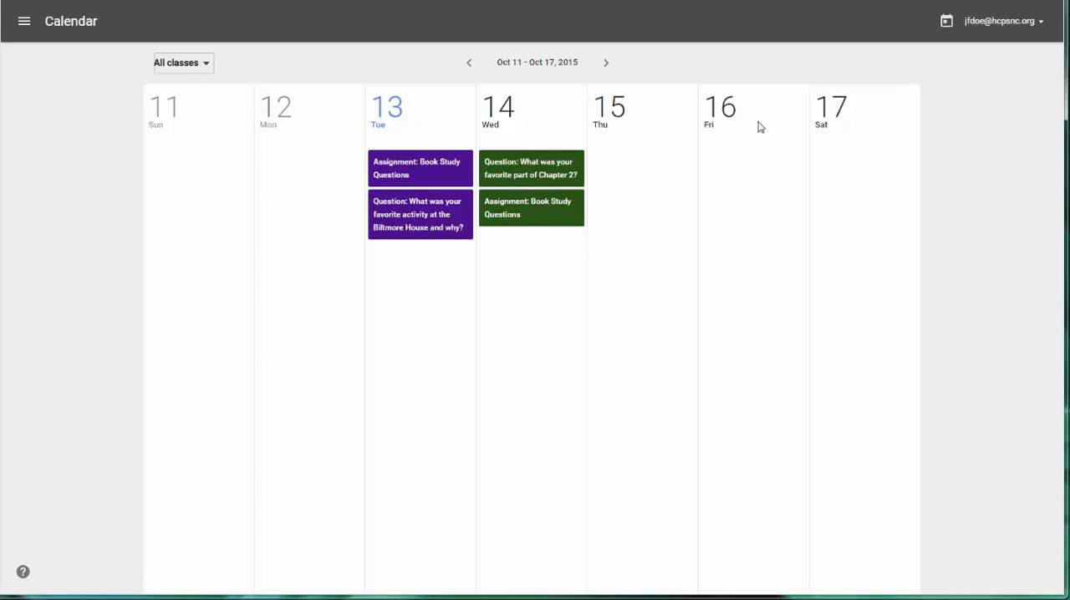
click(170, 69)
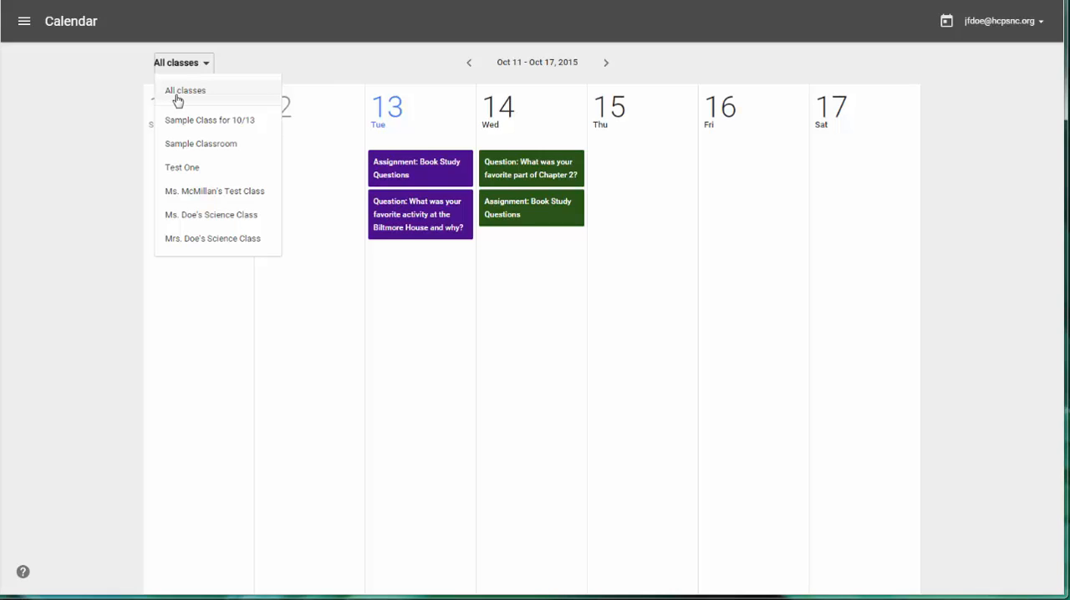
View the calendar of Sample Class for 10/13 in Google Calendar and return to the class's About page.
click(24, 24)
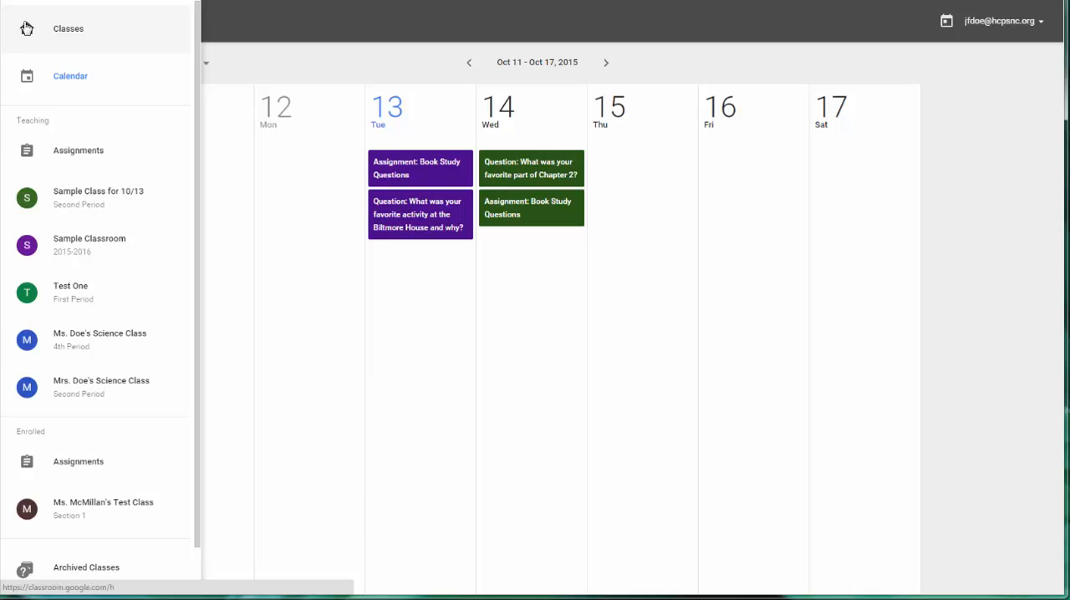
click(96, 207)
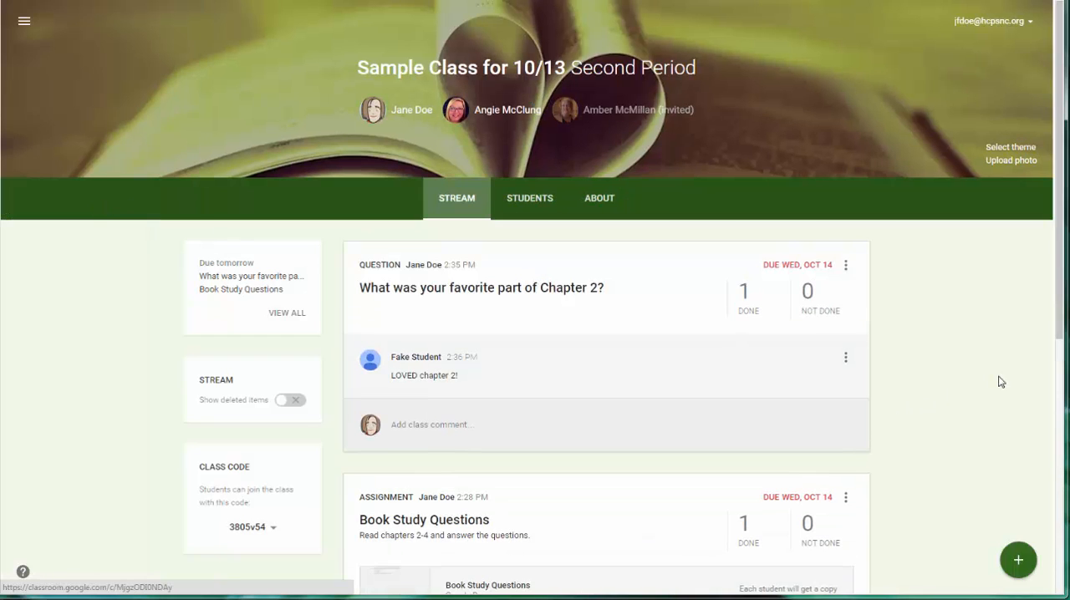
click(606, 199)
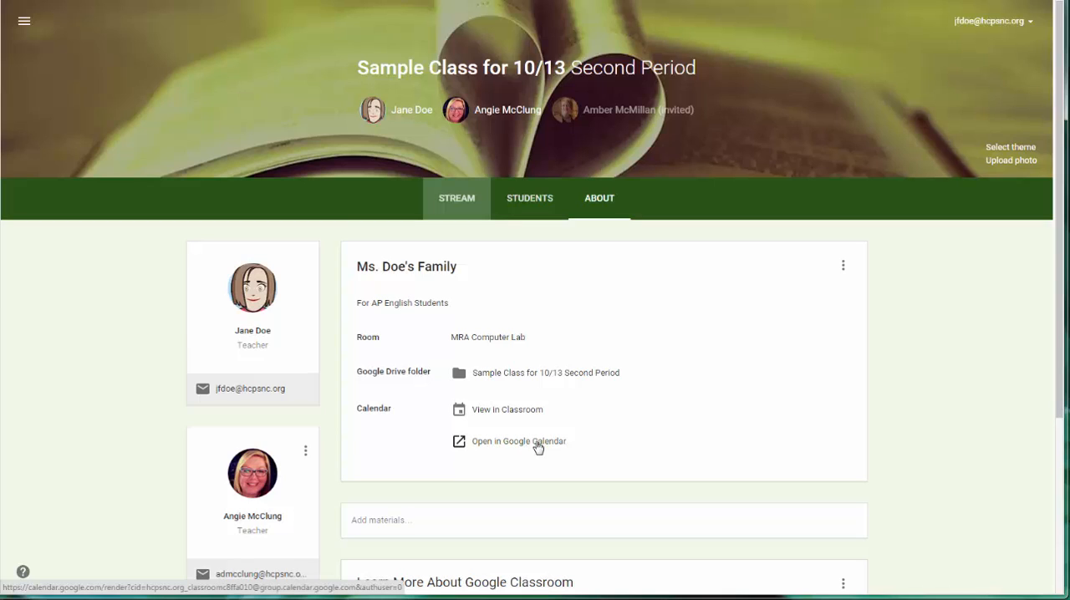
click(491, 449)
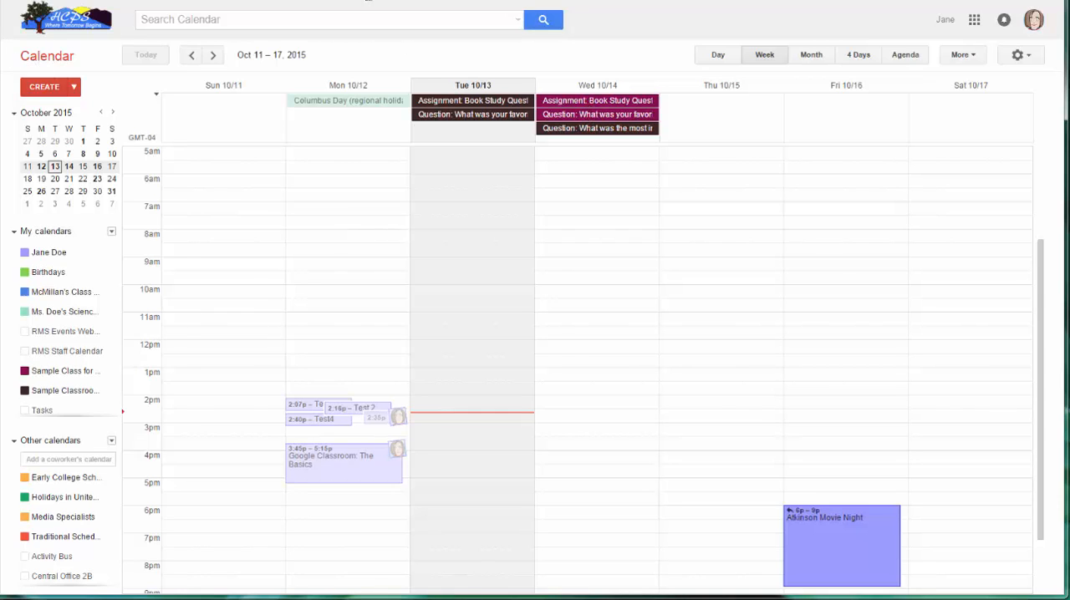
click(367, 1)
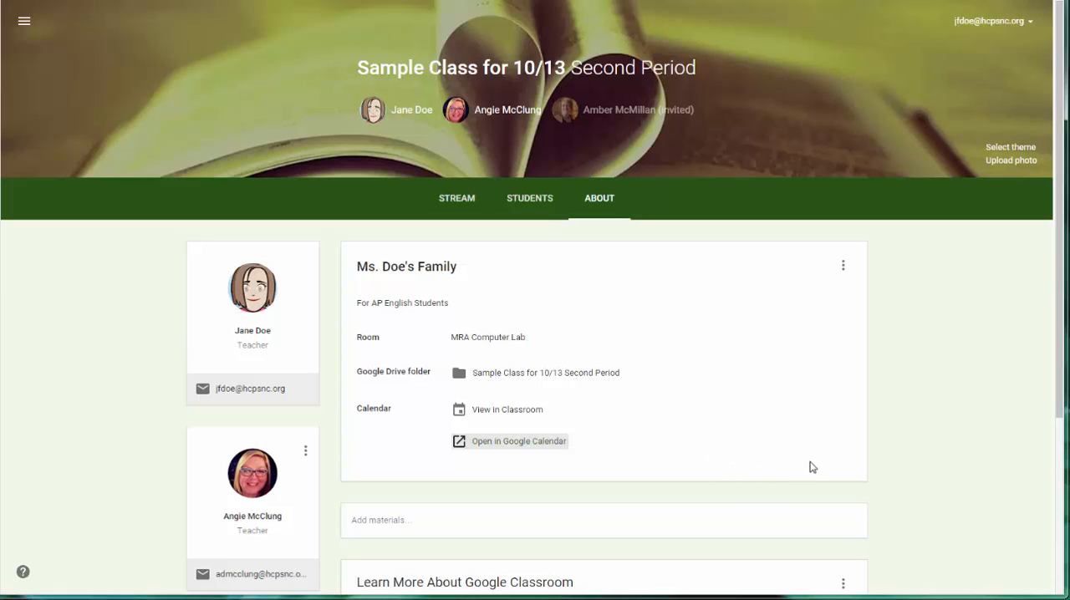
Look over the class's About page and stream, and open its Book Study Questions folder within the Classroom folder in Google Drive.
scroll(900, 436, down, 2)
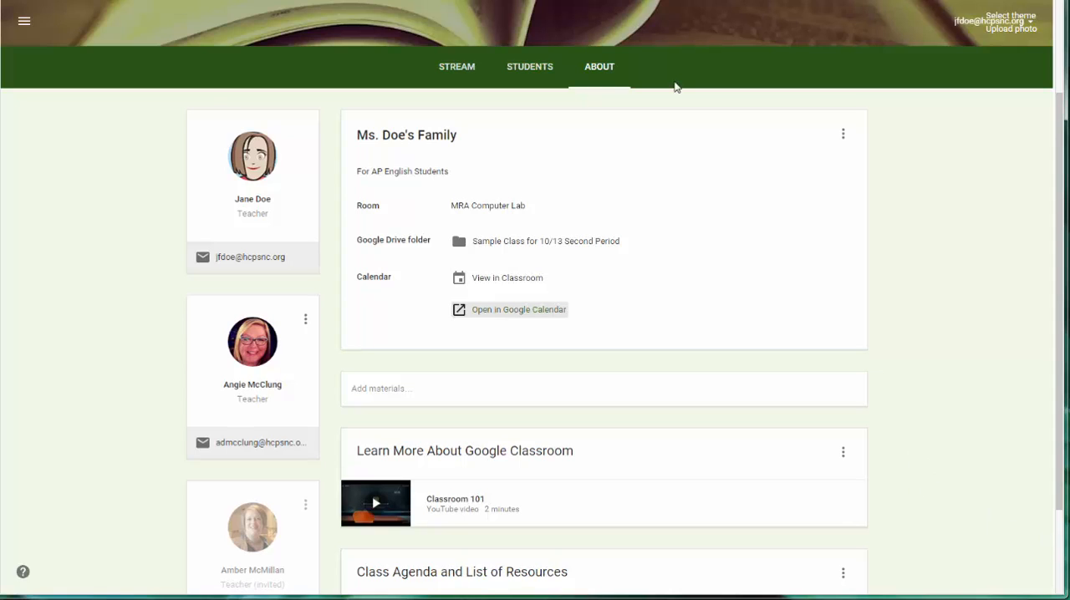
click(478, 75)
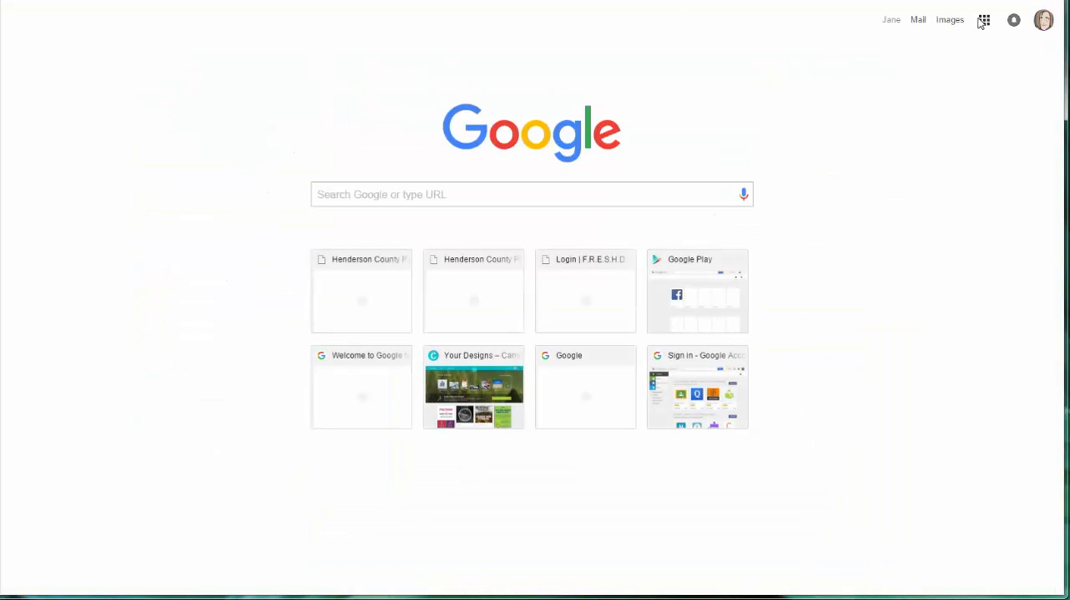
click(984, 19)
click(719, 337)
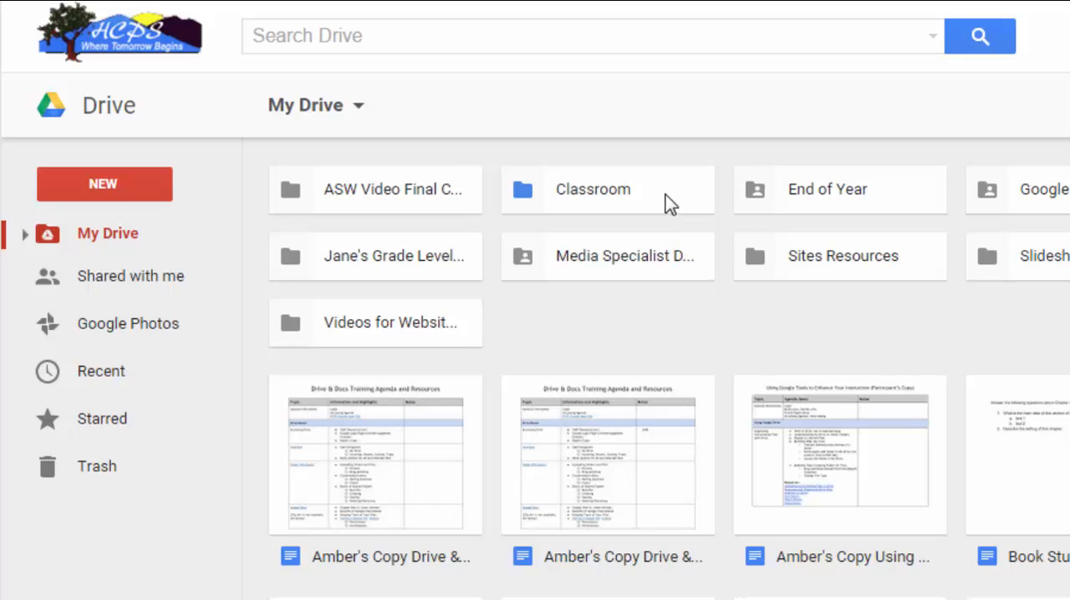
double_click(638, 201)
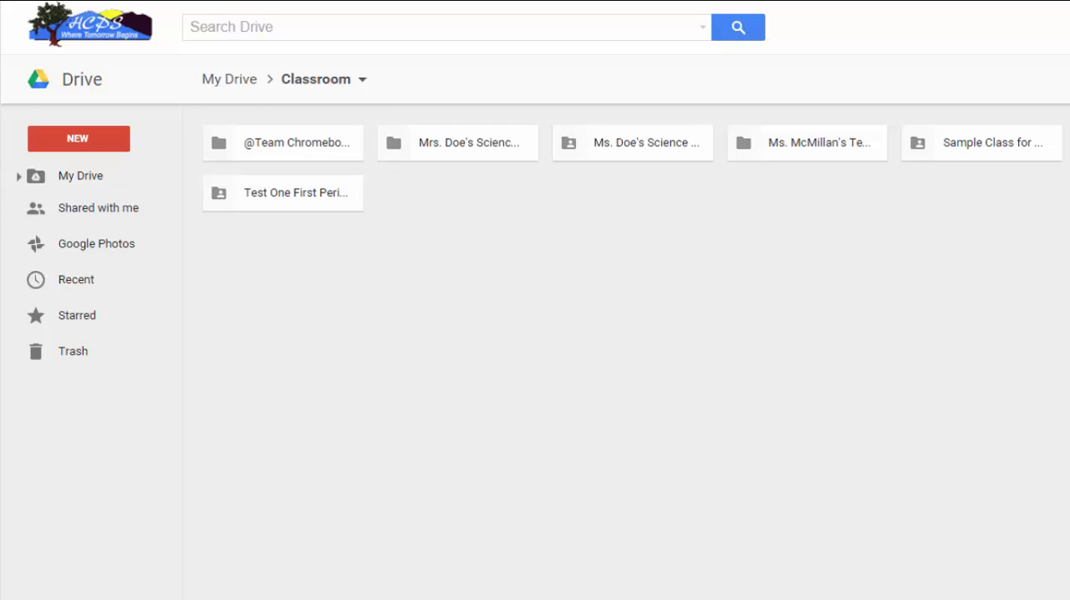
click(1018, 151)
double_click(1018, 151)
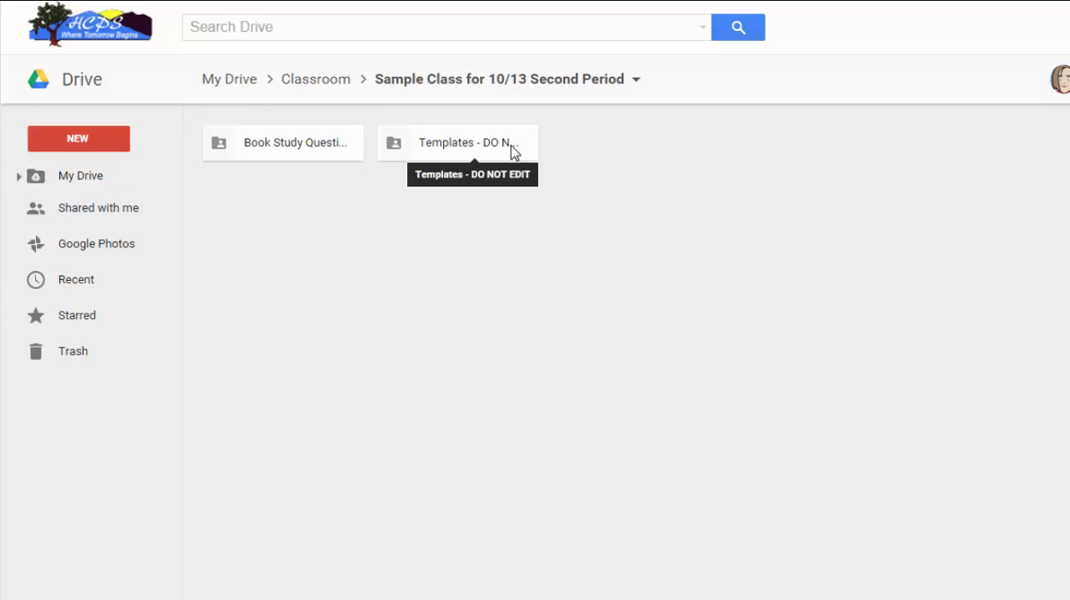
double_click(292, 150)
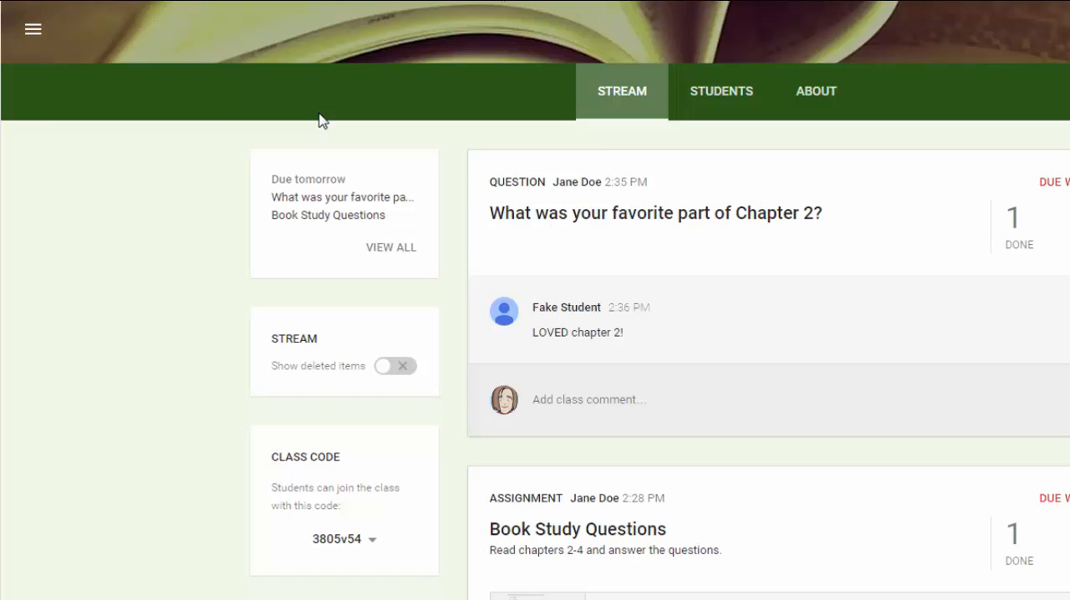
From the Classroom list of classes, view the management options for Sample Class for 10/13 and reopen that class.
click(34, 32)
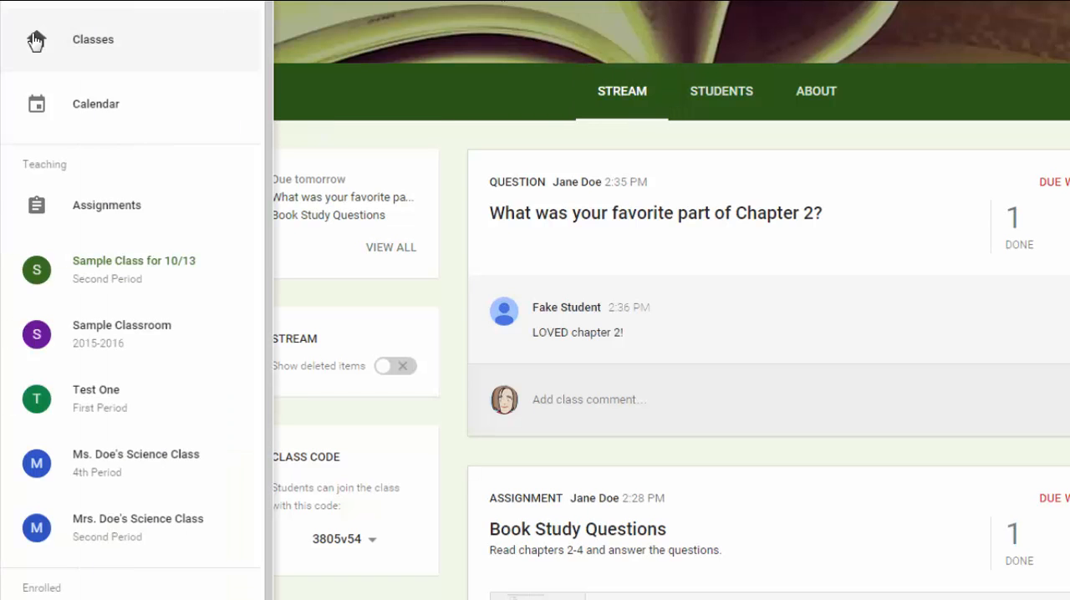
click(105, 48)
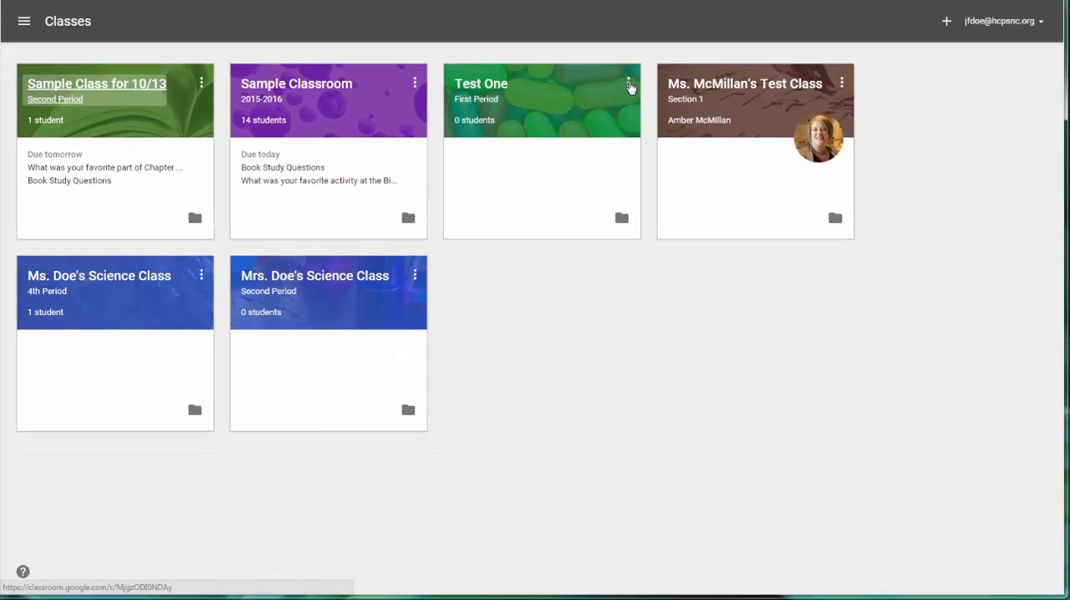
click(200, 84)
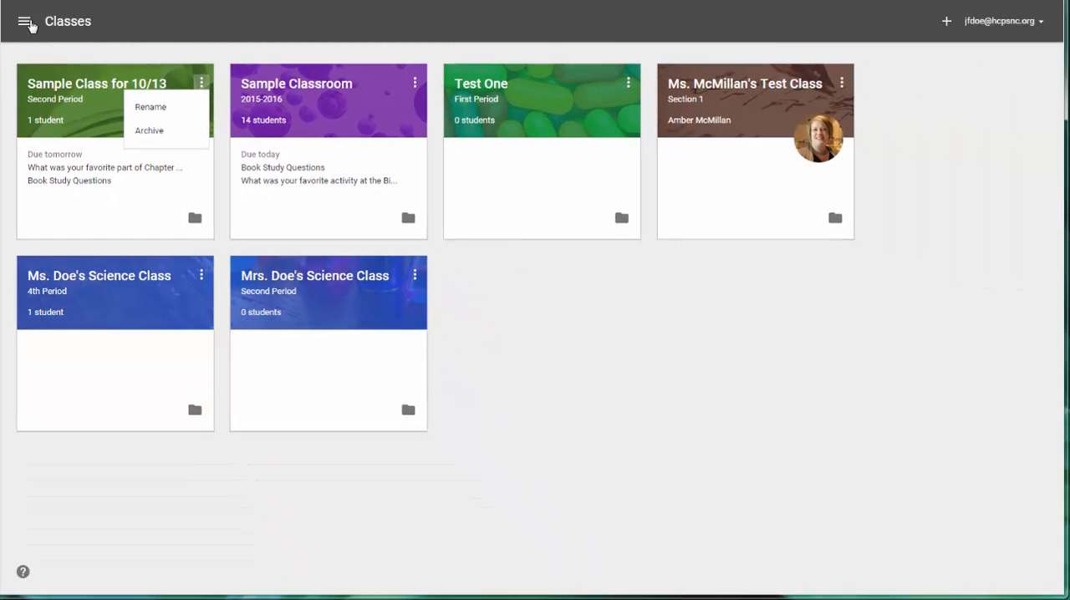
click(107, 94)
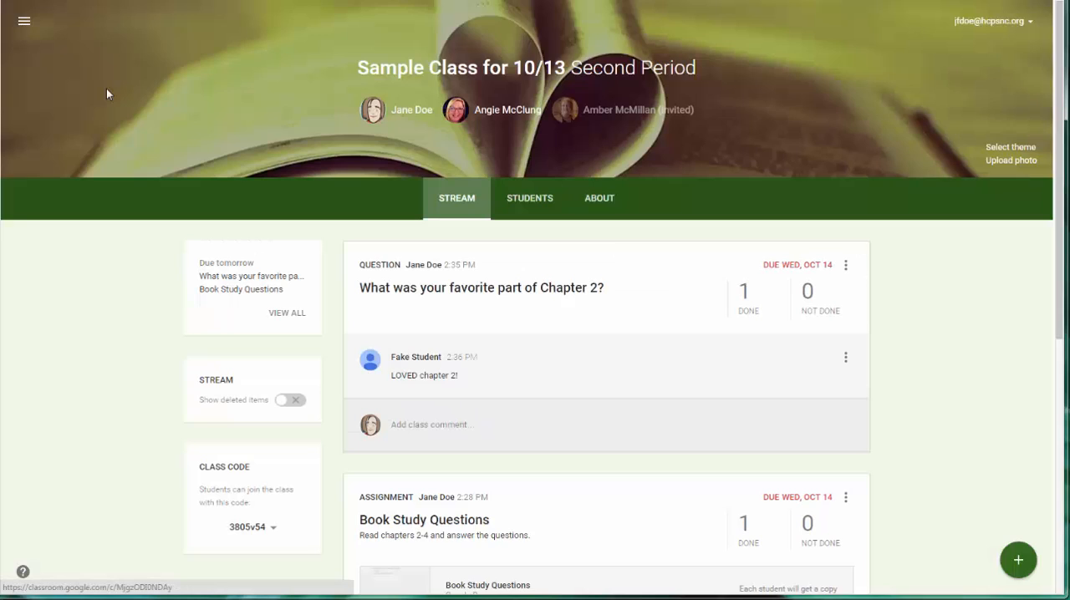
On the class's About page, view the options for the co-teacher without removing them, and return to the class stream.
click(600, 201)
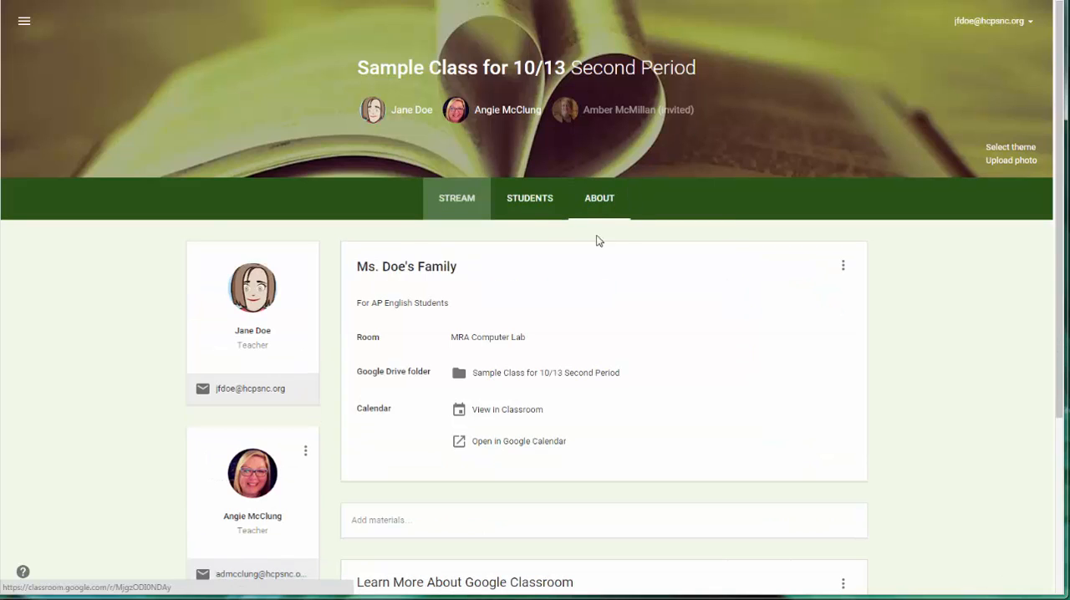
scroll(83, 418, down, 3)
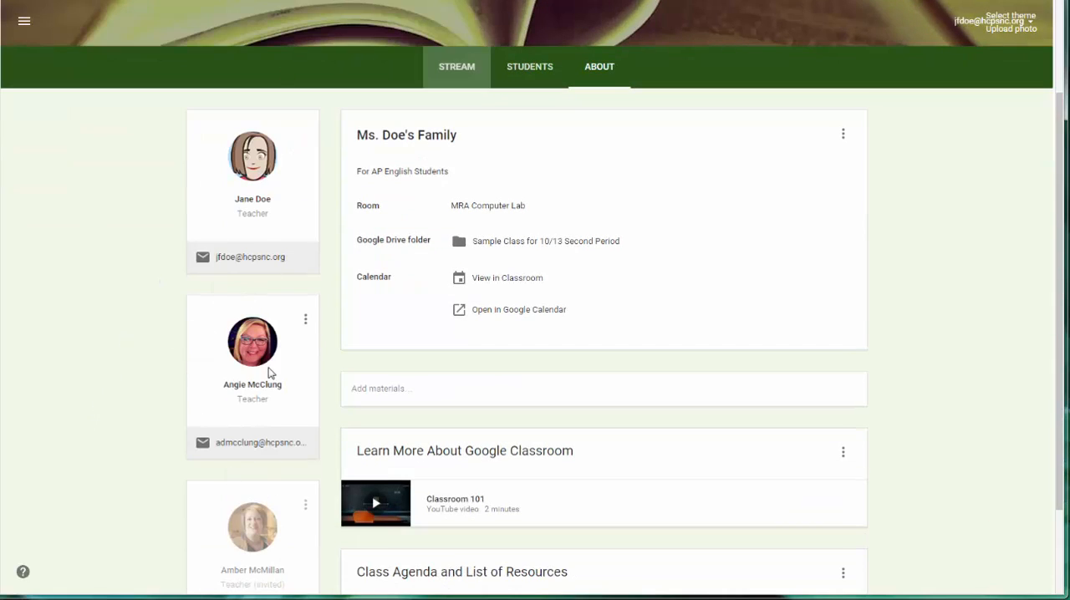
click(306, 322)
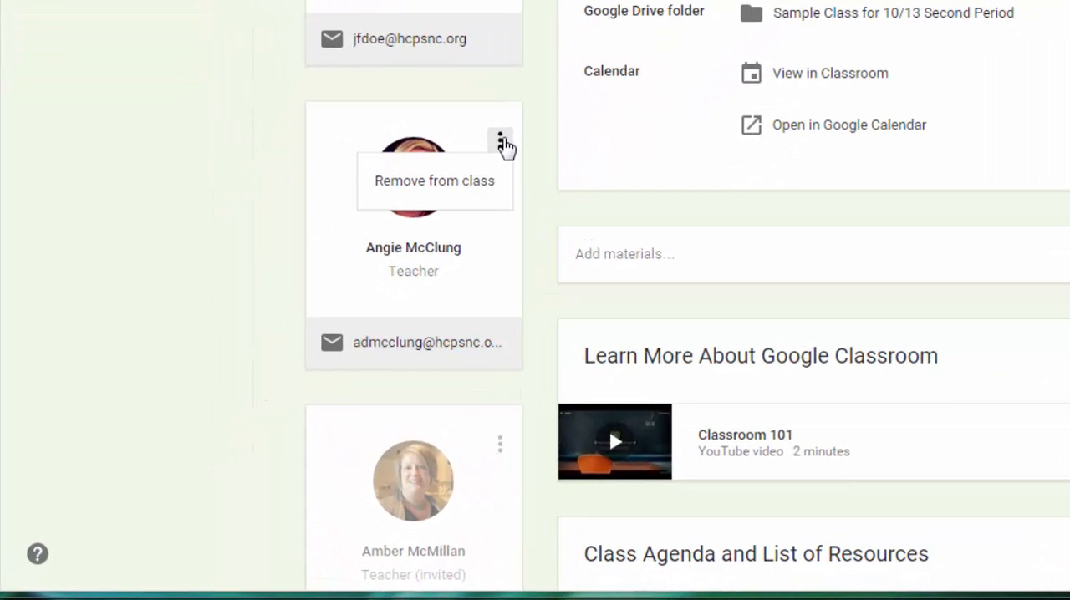
click(234, 178)
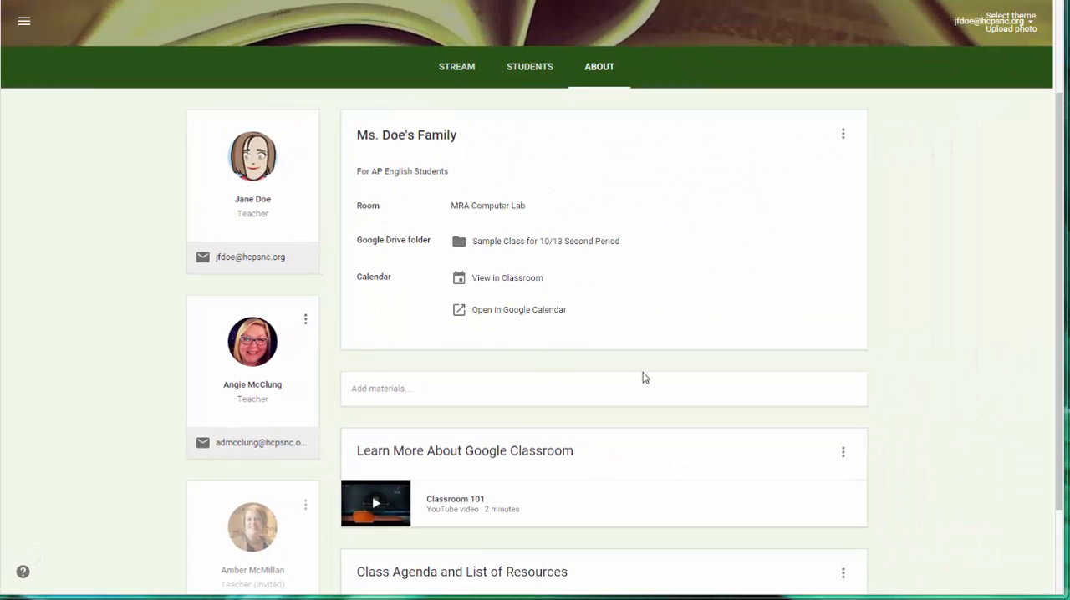
scroll(950, 474, up, 2)
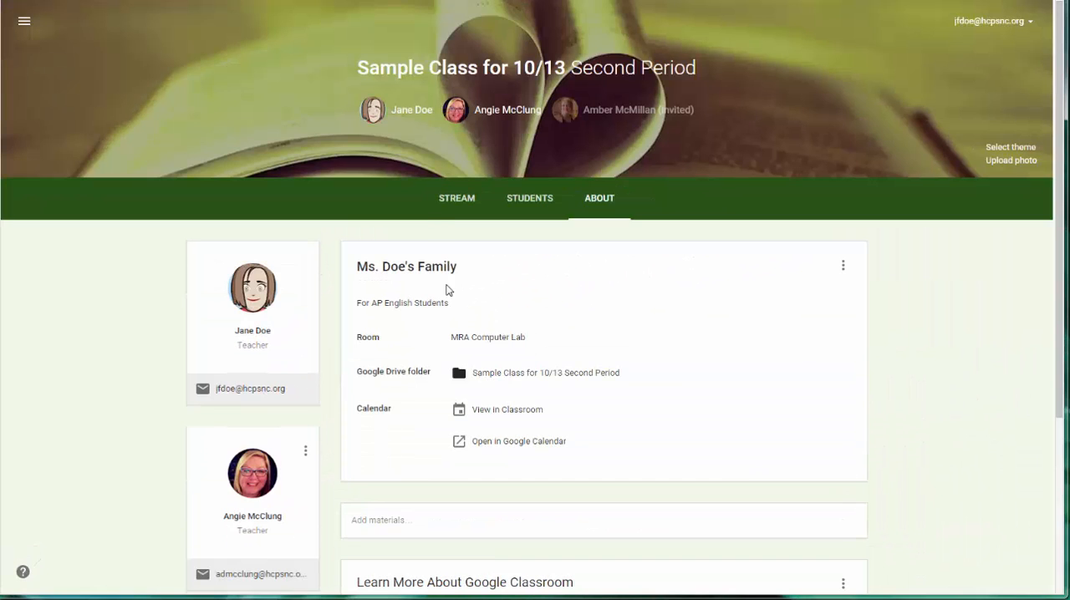
click(453, 198)
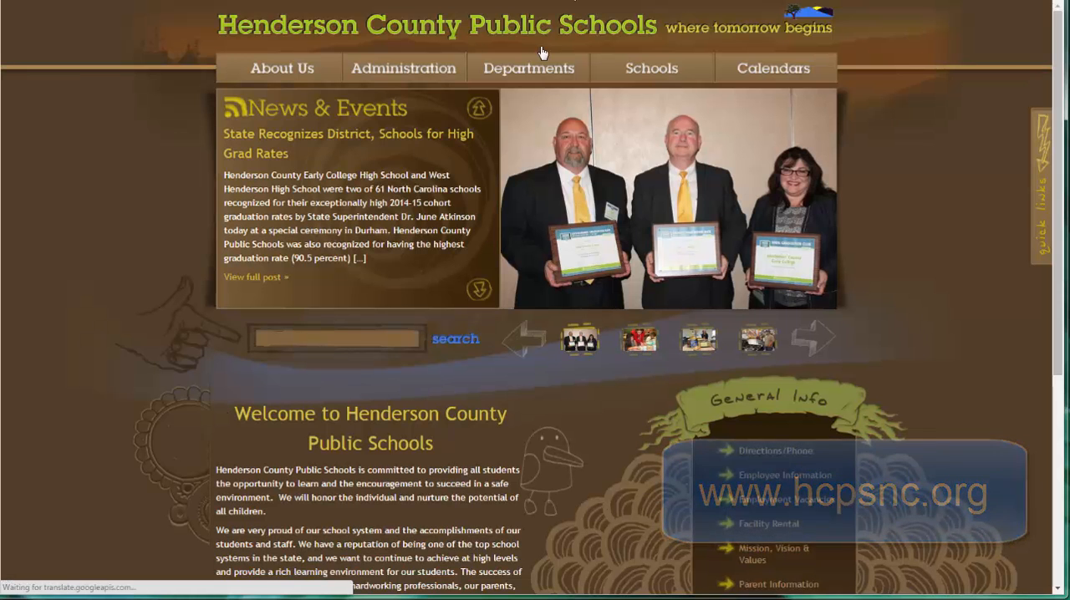
On the Henderson County Public Schools website, open Google Apps from the Instructional Technology department's Resources by Topic page.
mouse_move(540, 66)
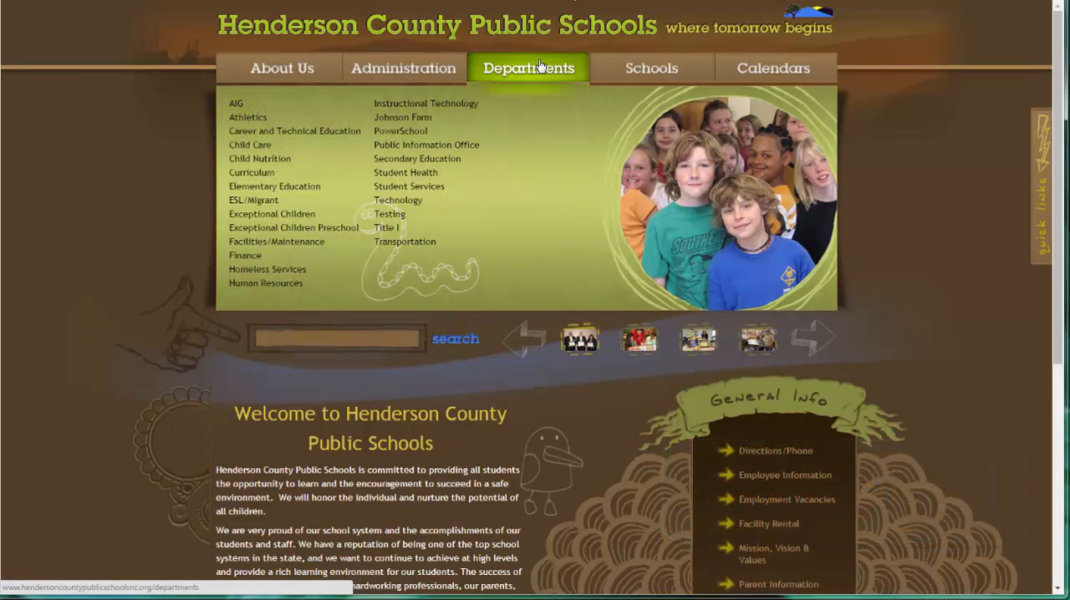
click(443, 107)
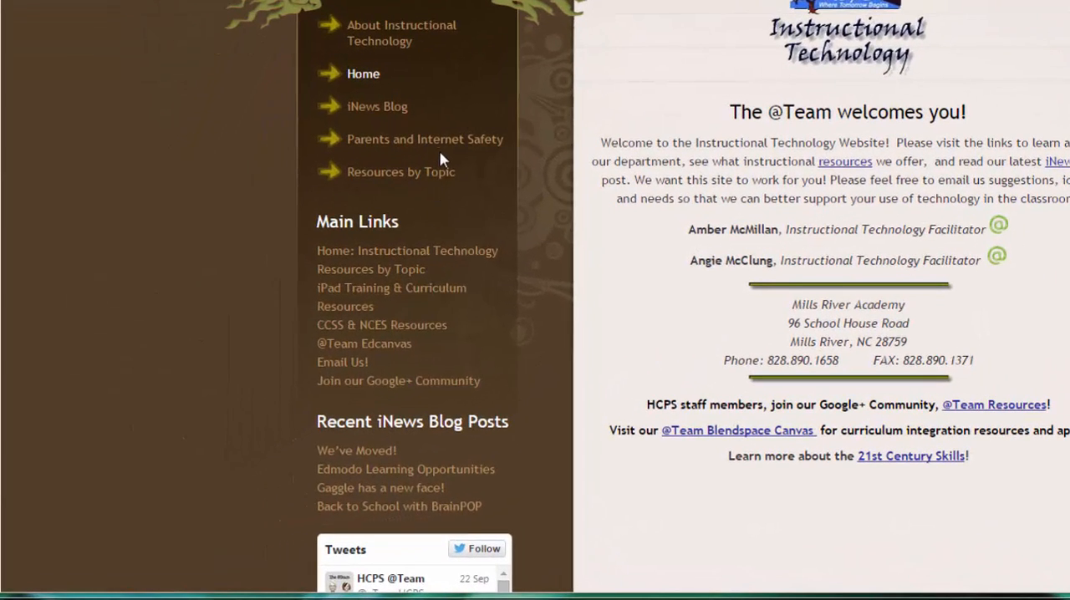
click(401, 180)
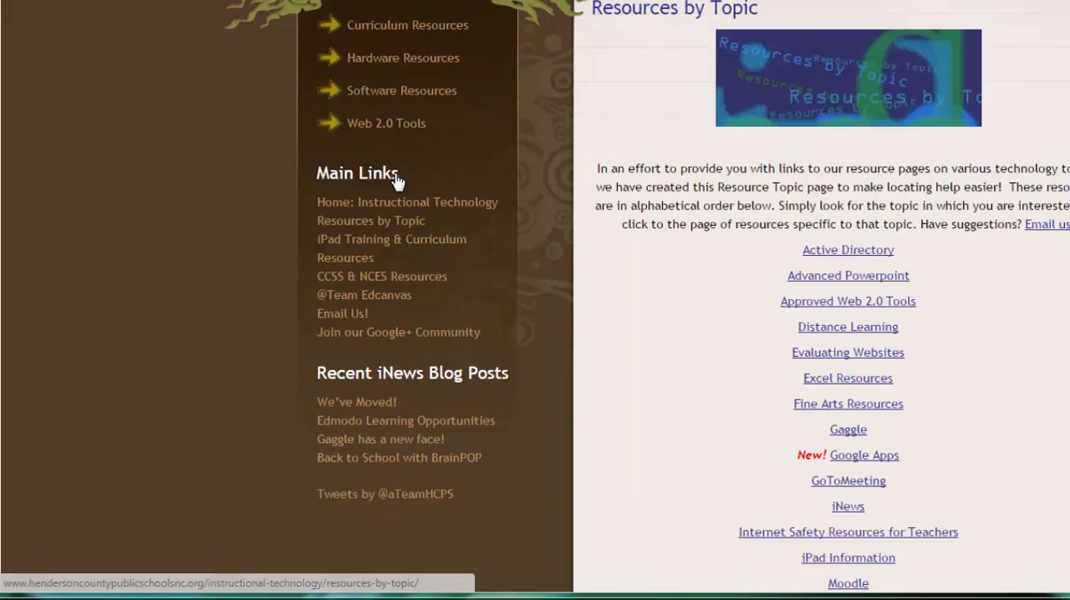
scroll(710, 285, down, 2)
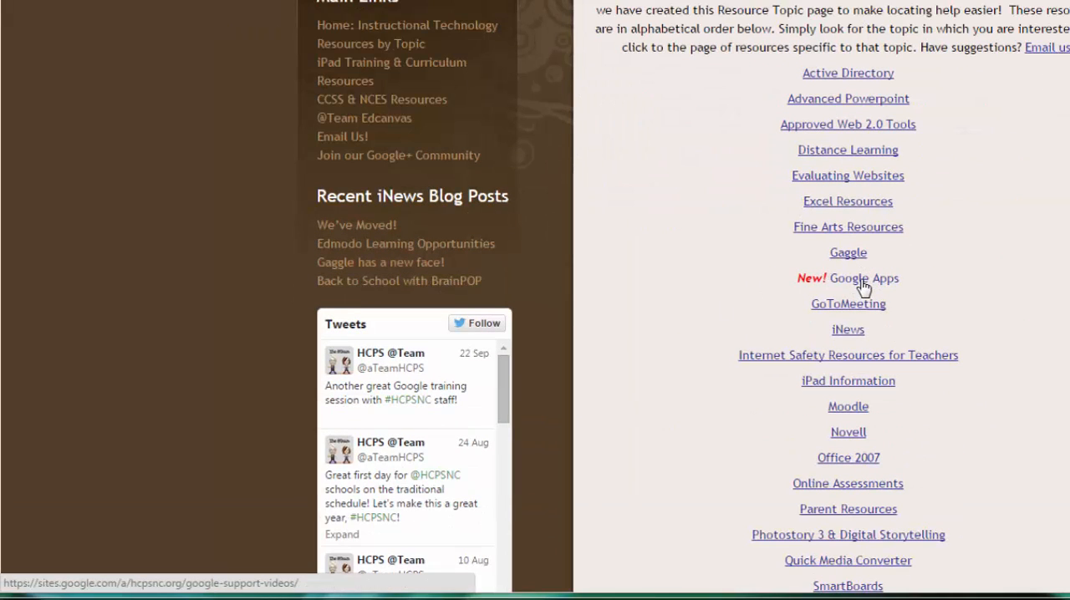
click(863, 280)
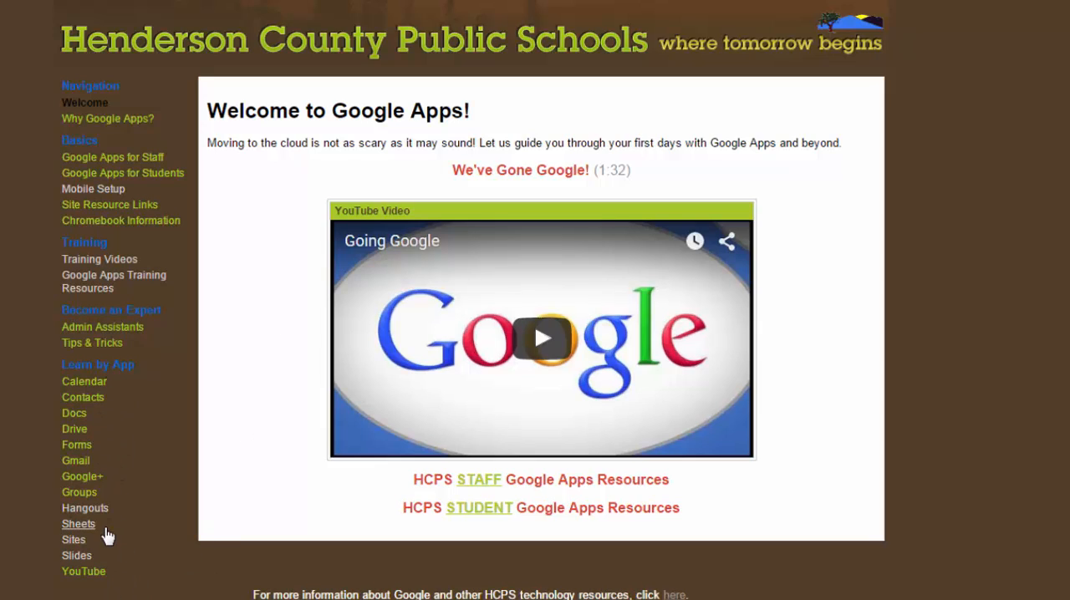
Open the Google Apps Training Resources page and expand its Classroom folder.
click(101, 288)
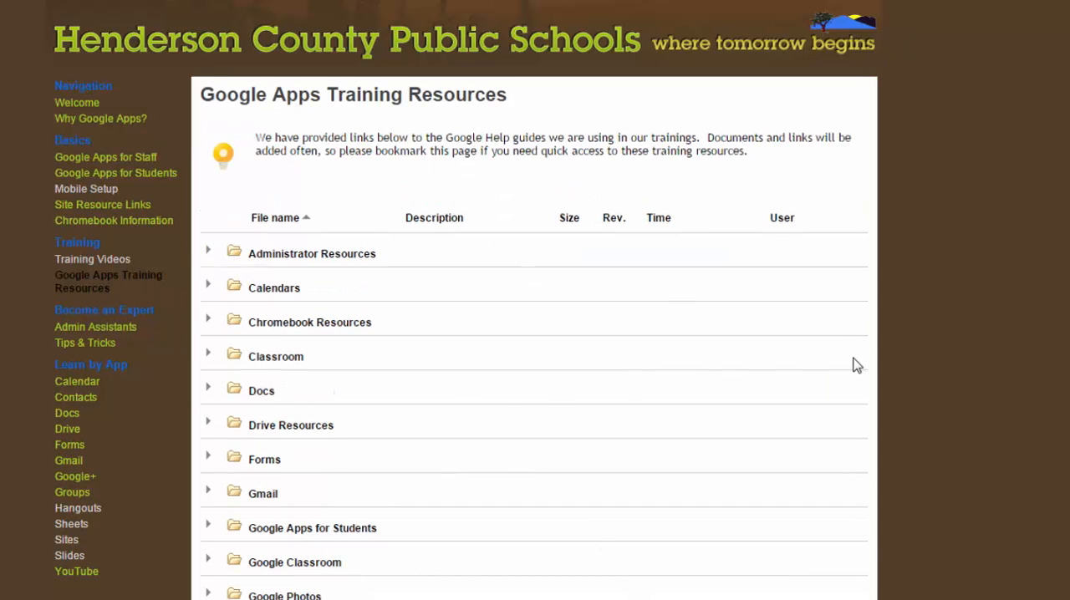
scroll(999, 408, down, 1)
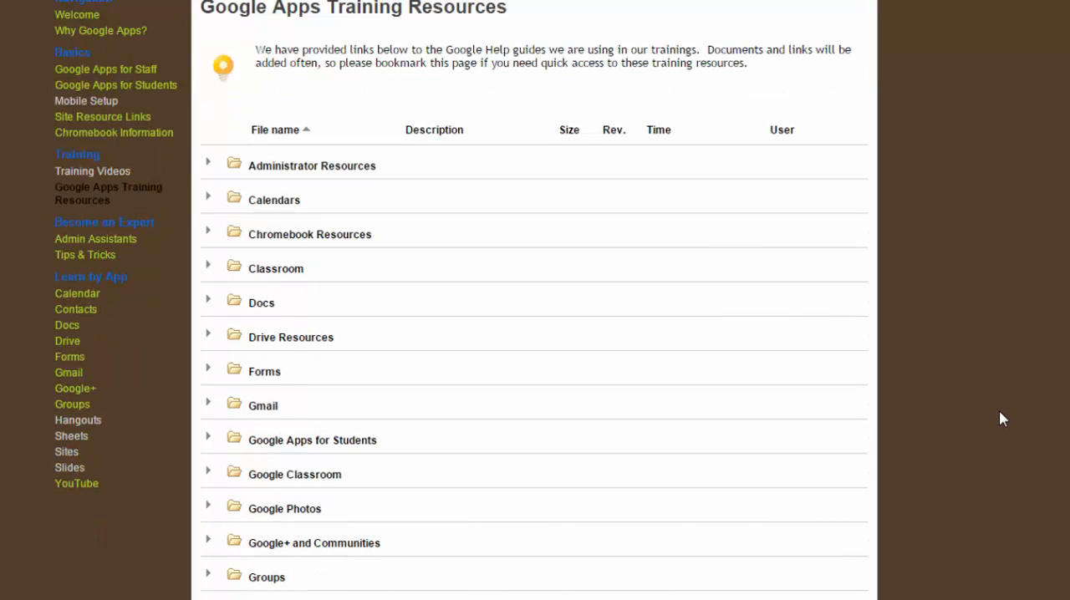
click(208, 268)
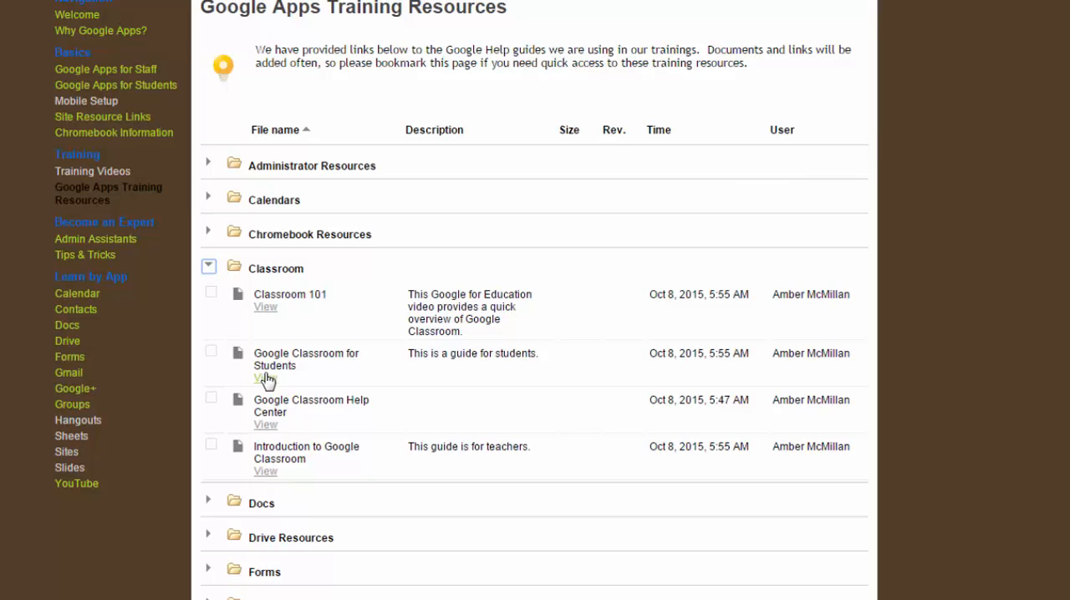
View the Introduction to Google Classroom teacher guide and look through its table of contents.
click(267, 473)
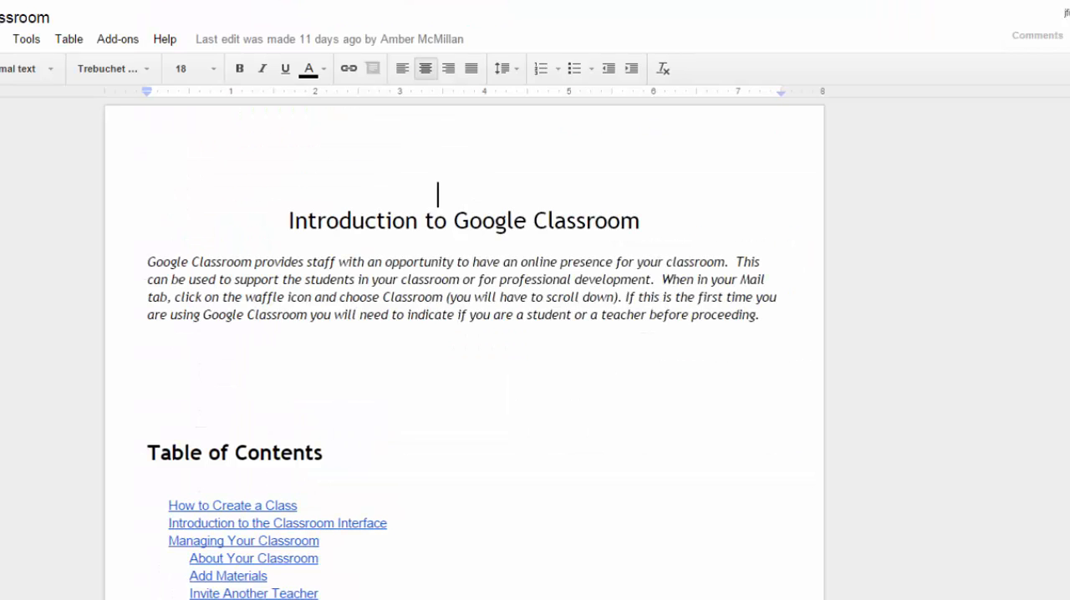
scroll(392, 463, down, 2)
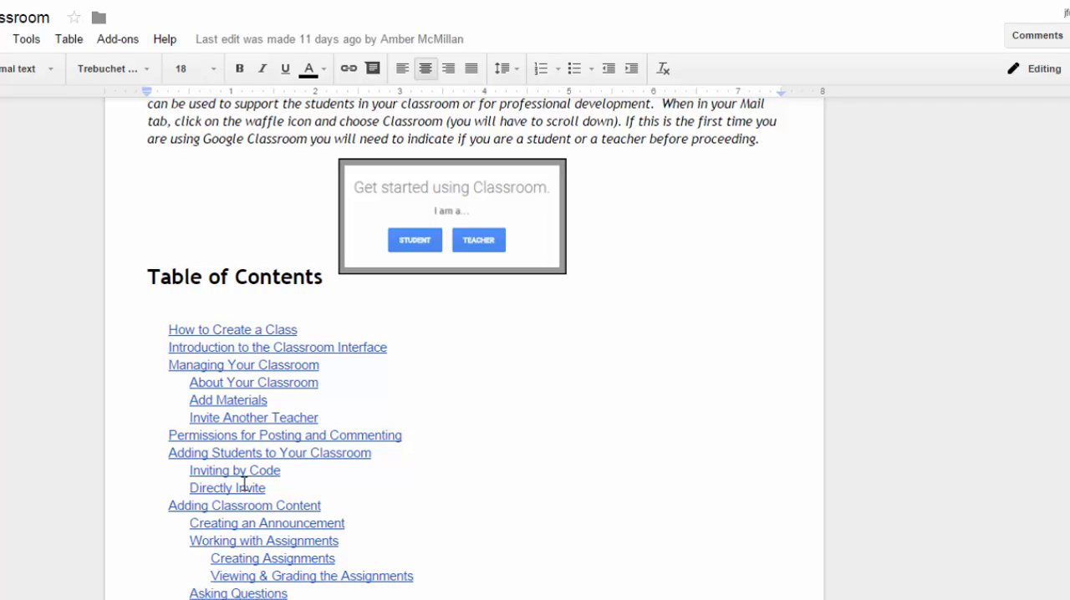
click(288, 561)
click(346, 586)
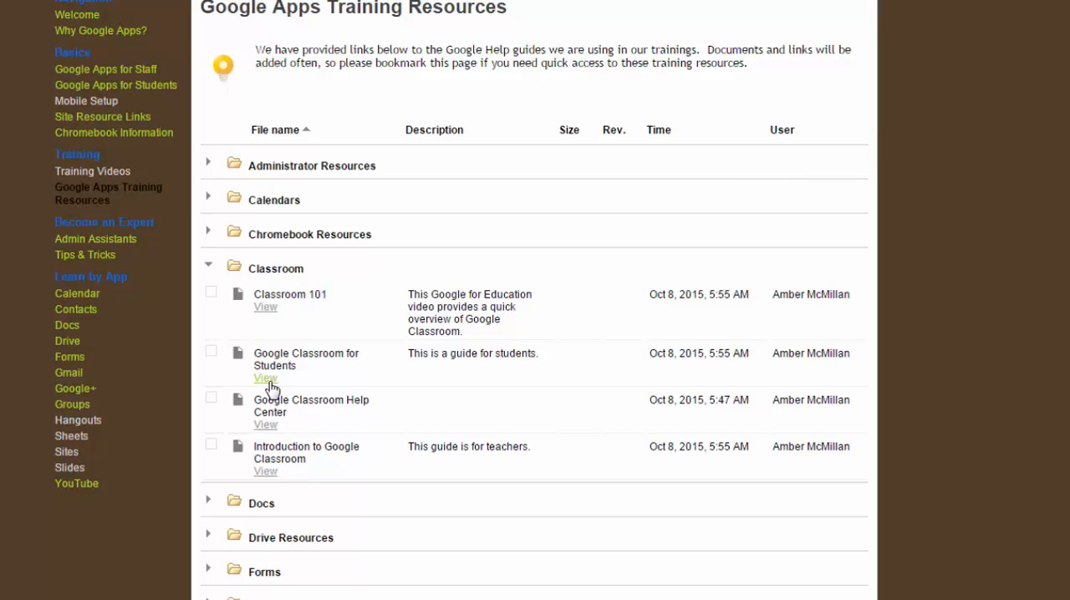
View the Google Classroom for Students guide and look through its sections on joining a class, the interface and assignments.
click(272, 387)
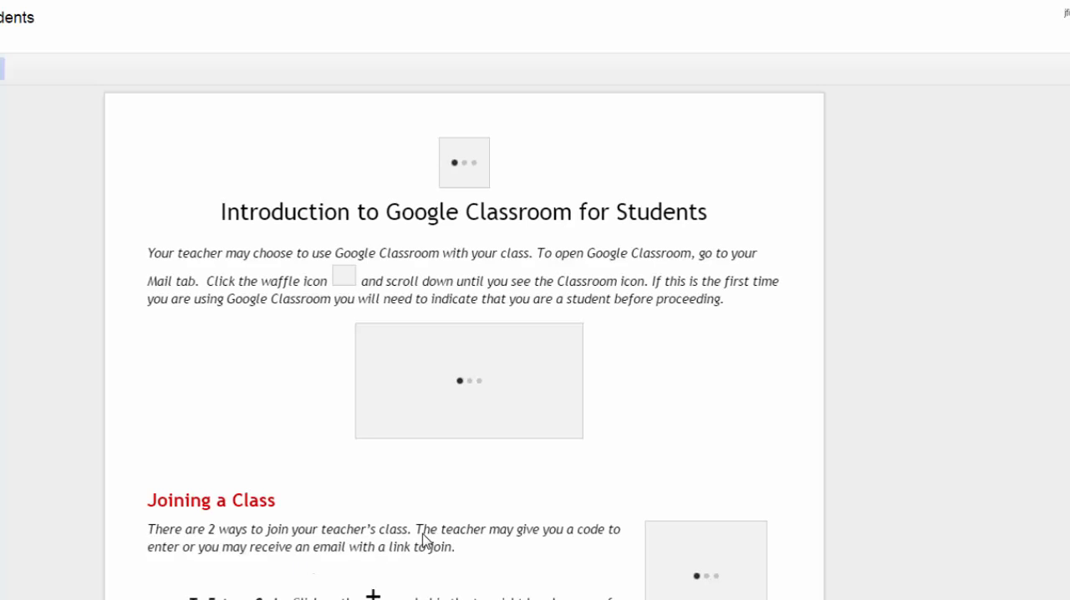
scroll(768, 420, down, 10)
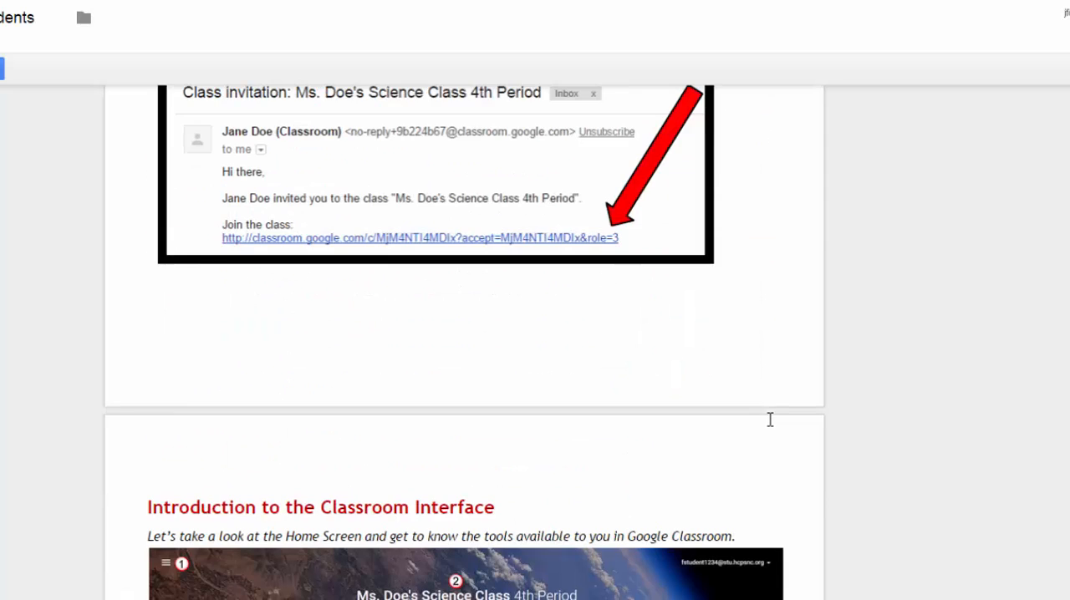
scroll(769, 420, down, 9)
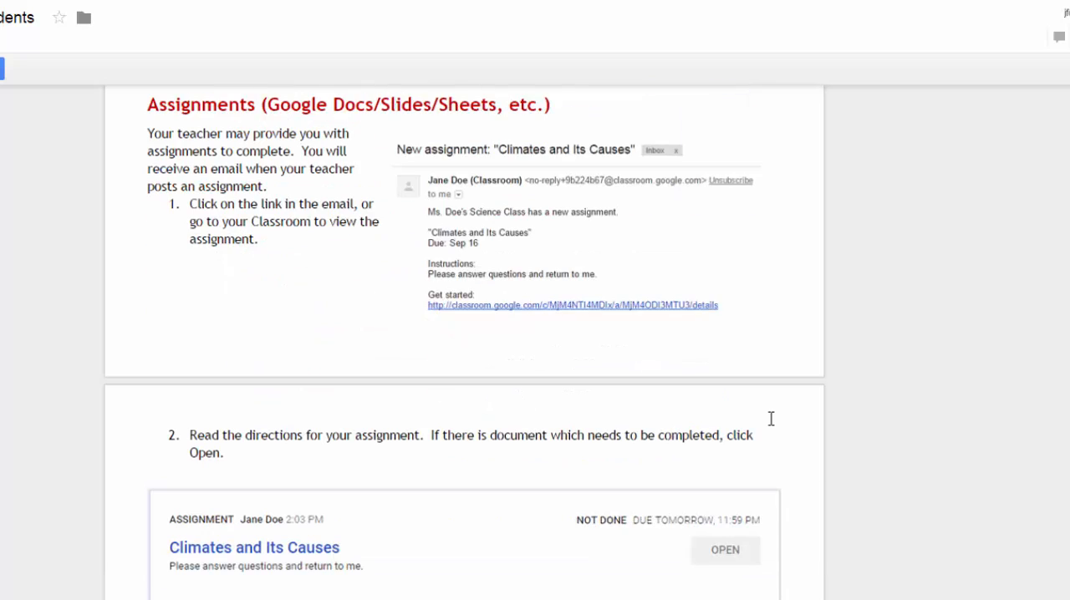